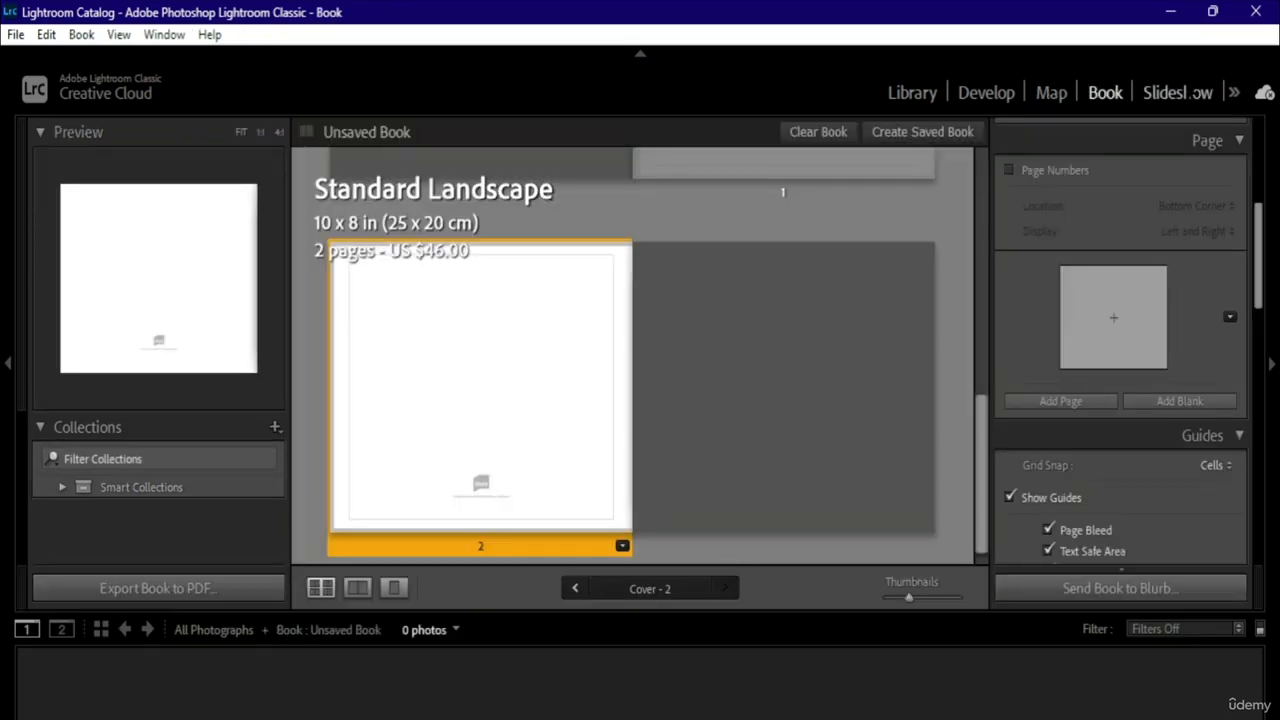
- Import all photos from the System Reserved (D:) drive into the catalog using Add
click(1051, 92)
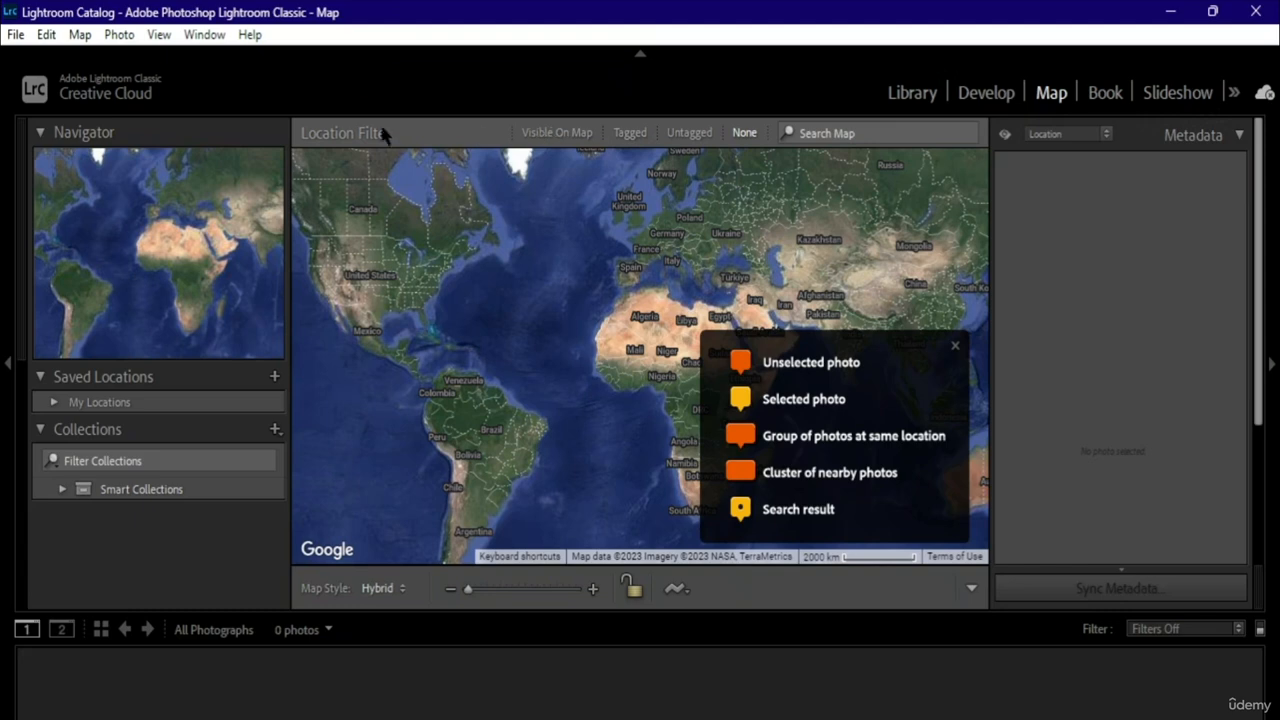
click(918, 92)
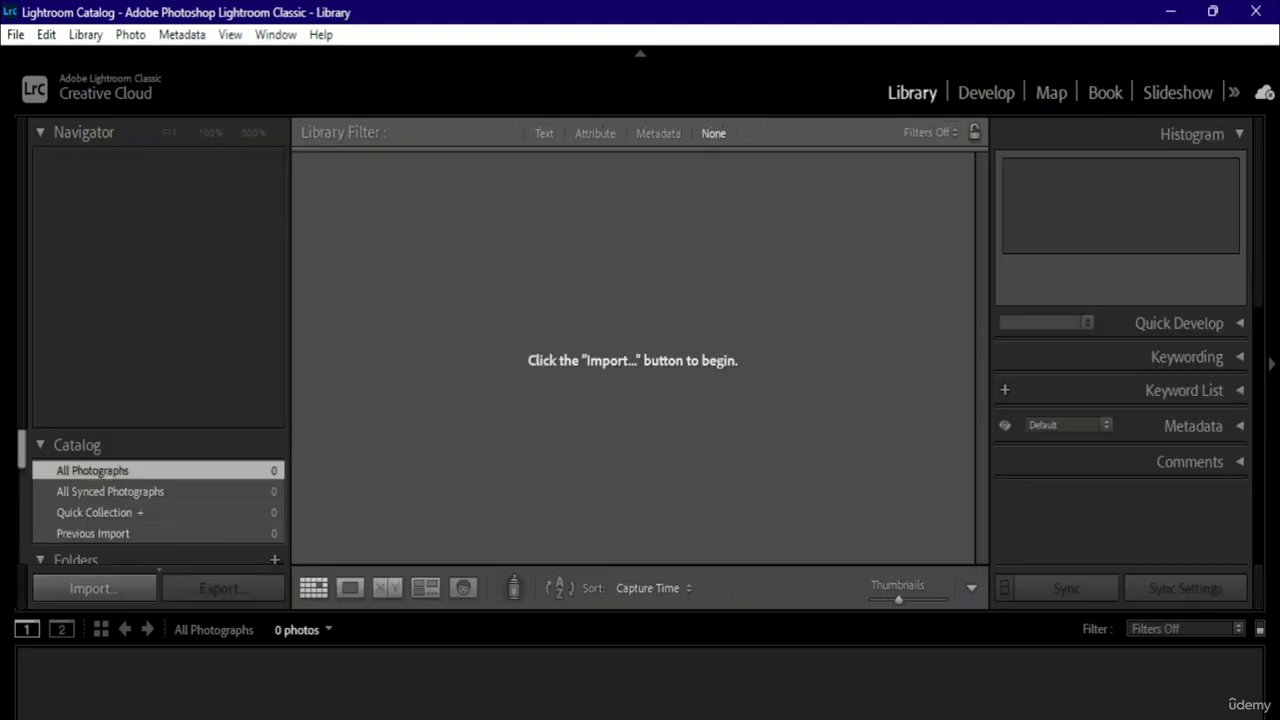
click(110, 581)
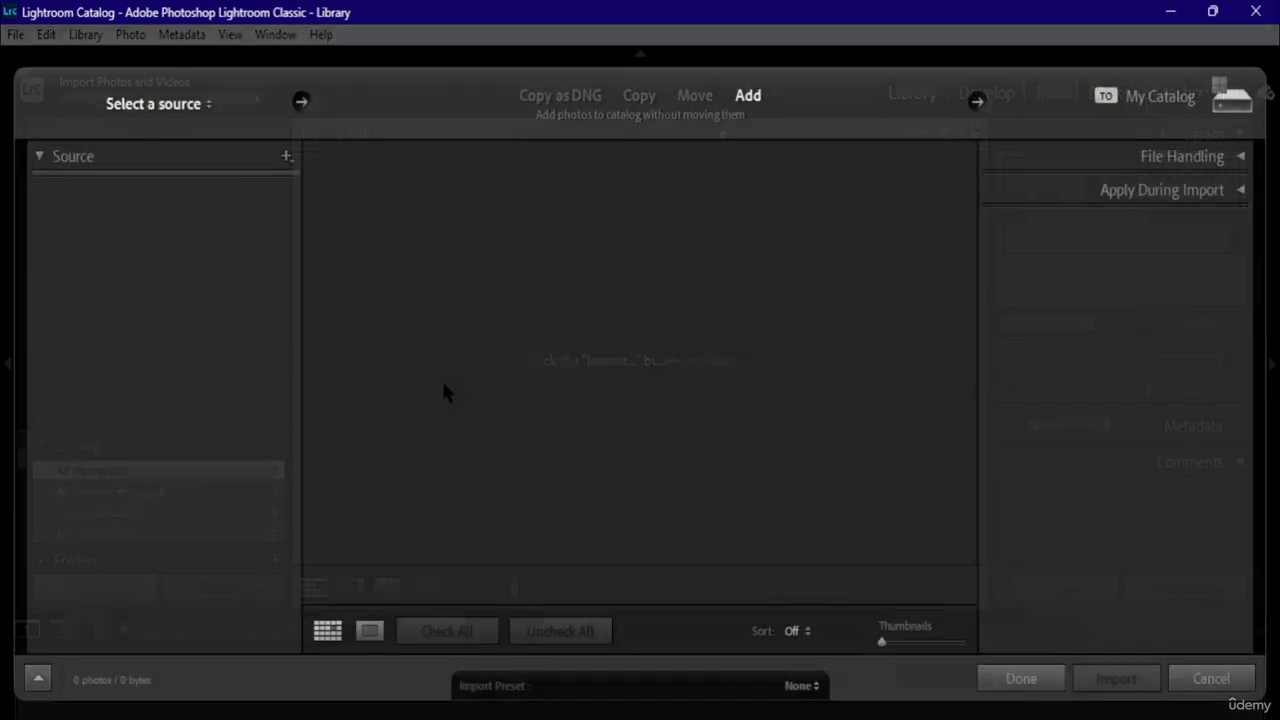
click(208, 106)
click(152, 245)
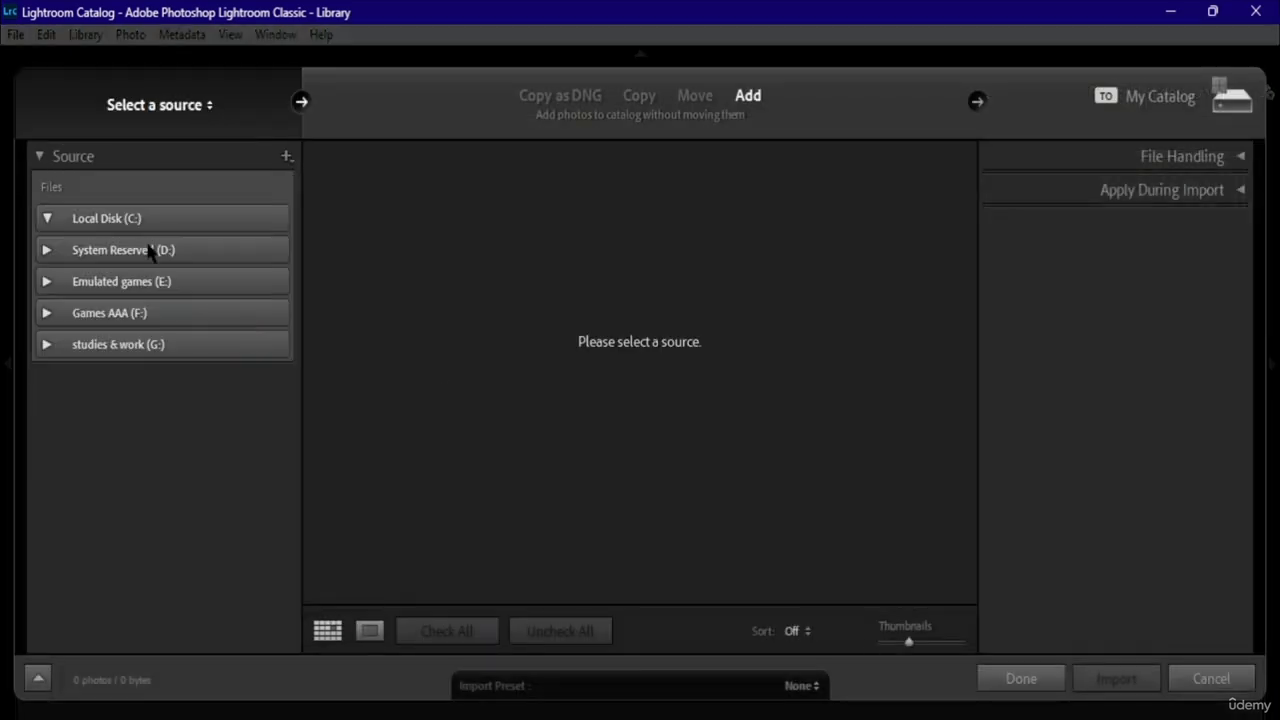
scroll(434, 362, down, 5)
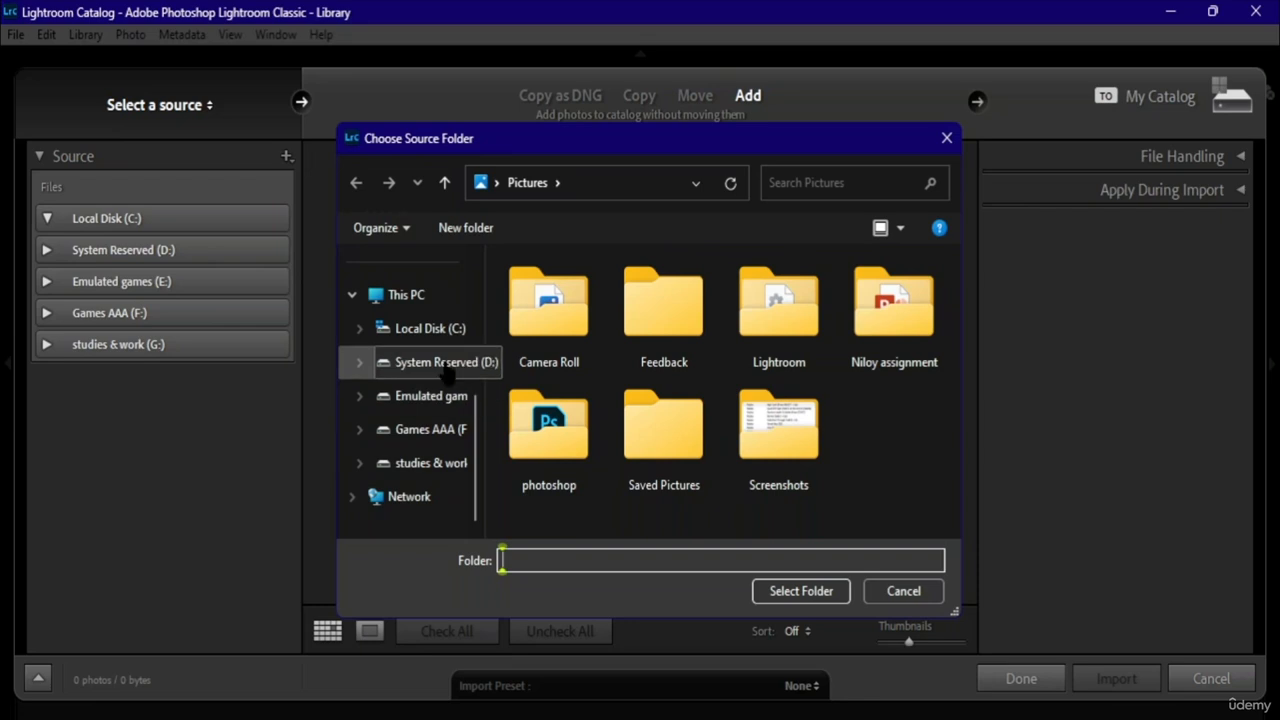
click(447, 365)
click(801, 591)
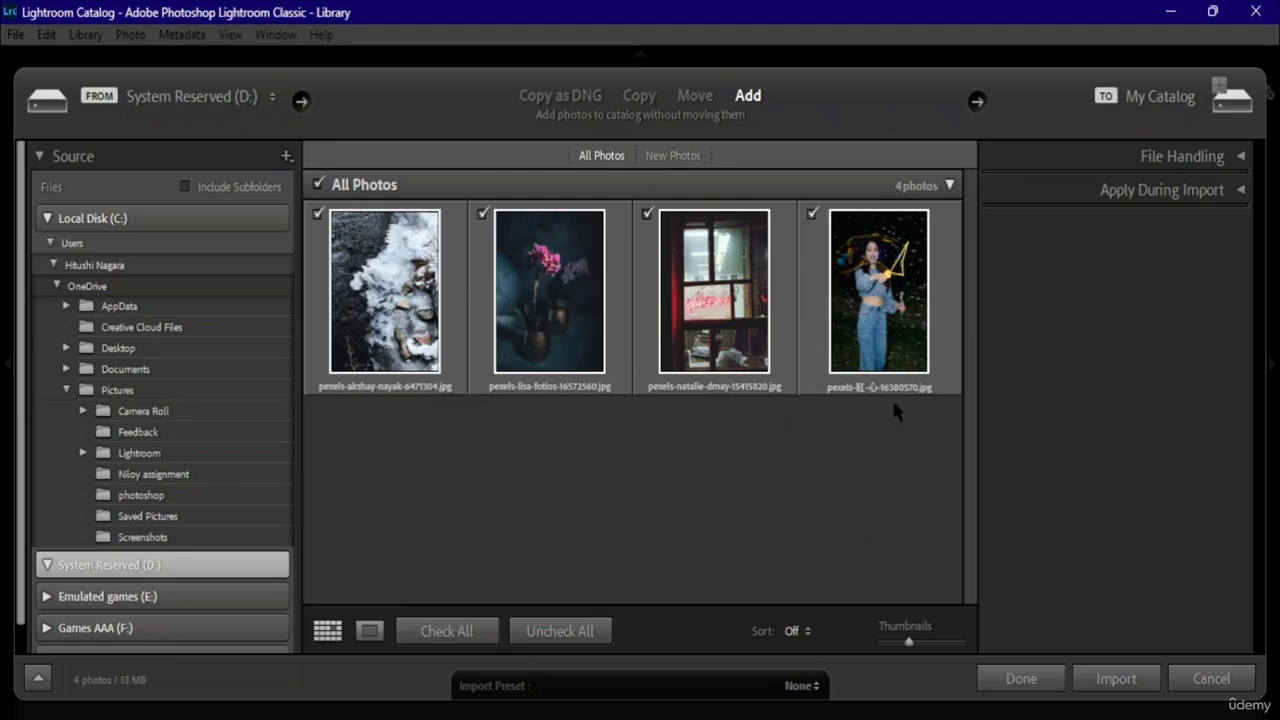
click(1120, 678)
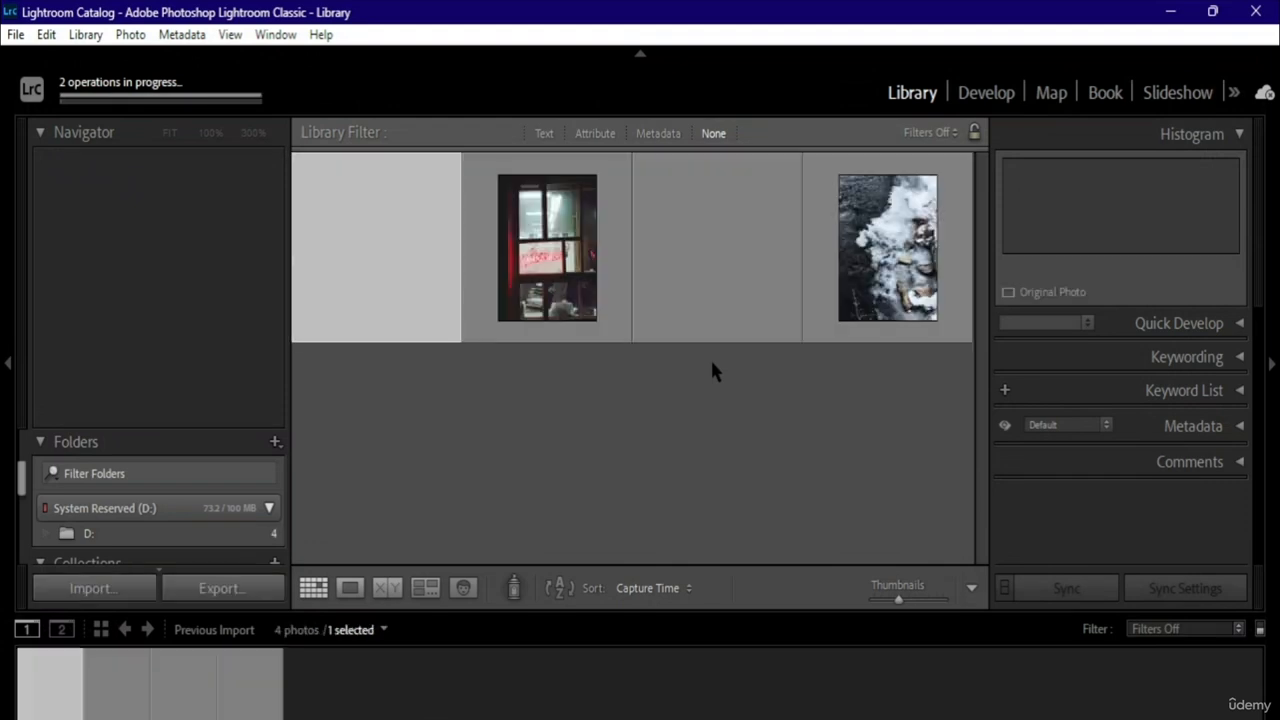
- Switch to the Map module and select the third photo, the pink flower, to view its location metadata
click(1051, 92)
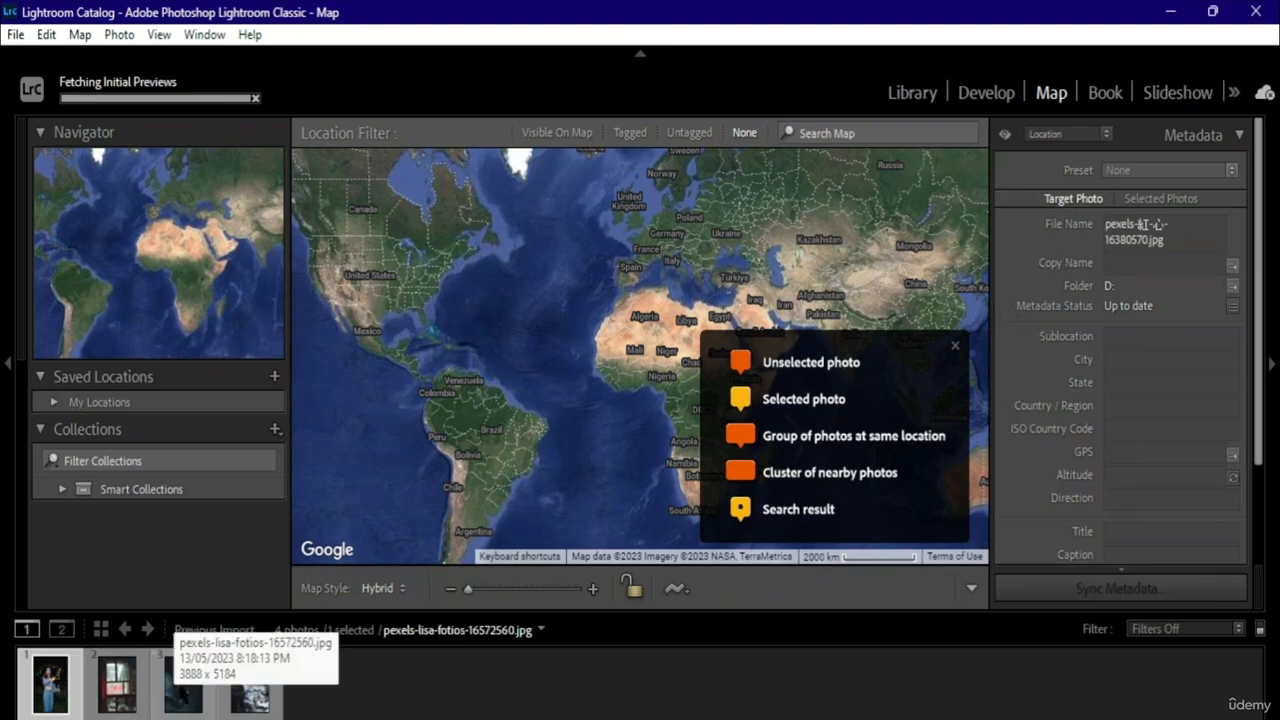
click(183, 685)
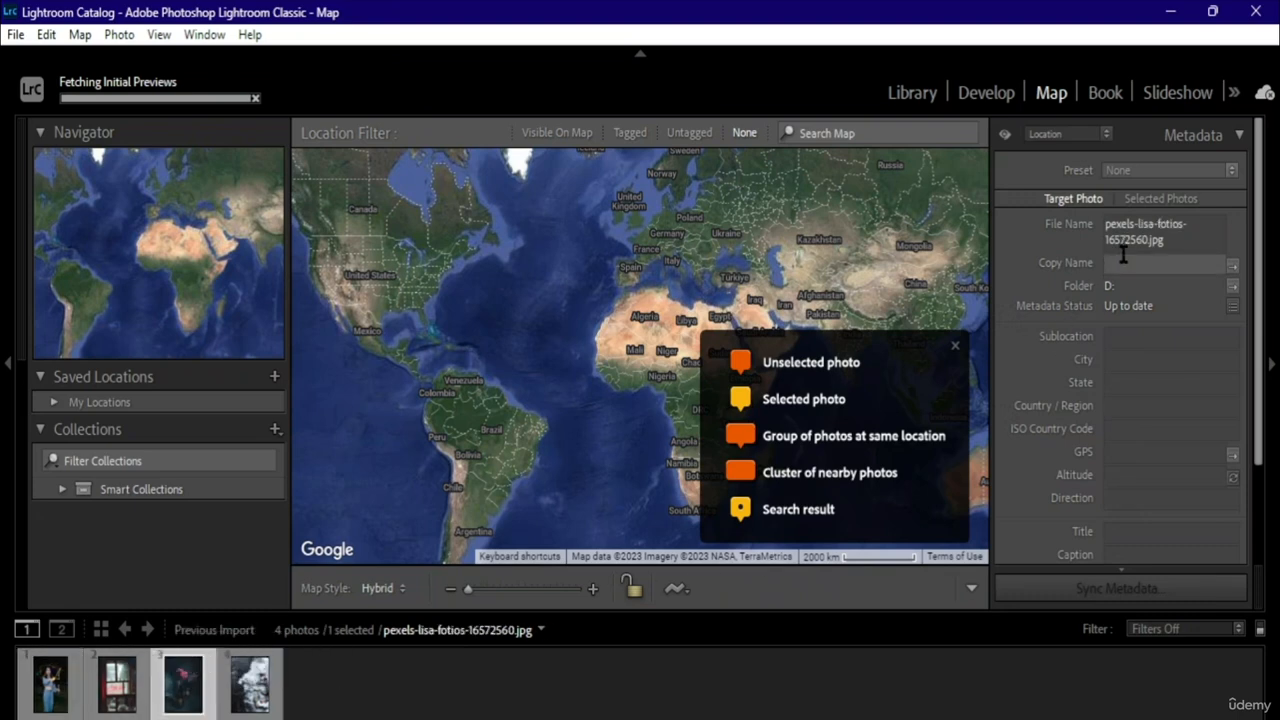
scroll(1141, 376, down, 1)
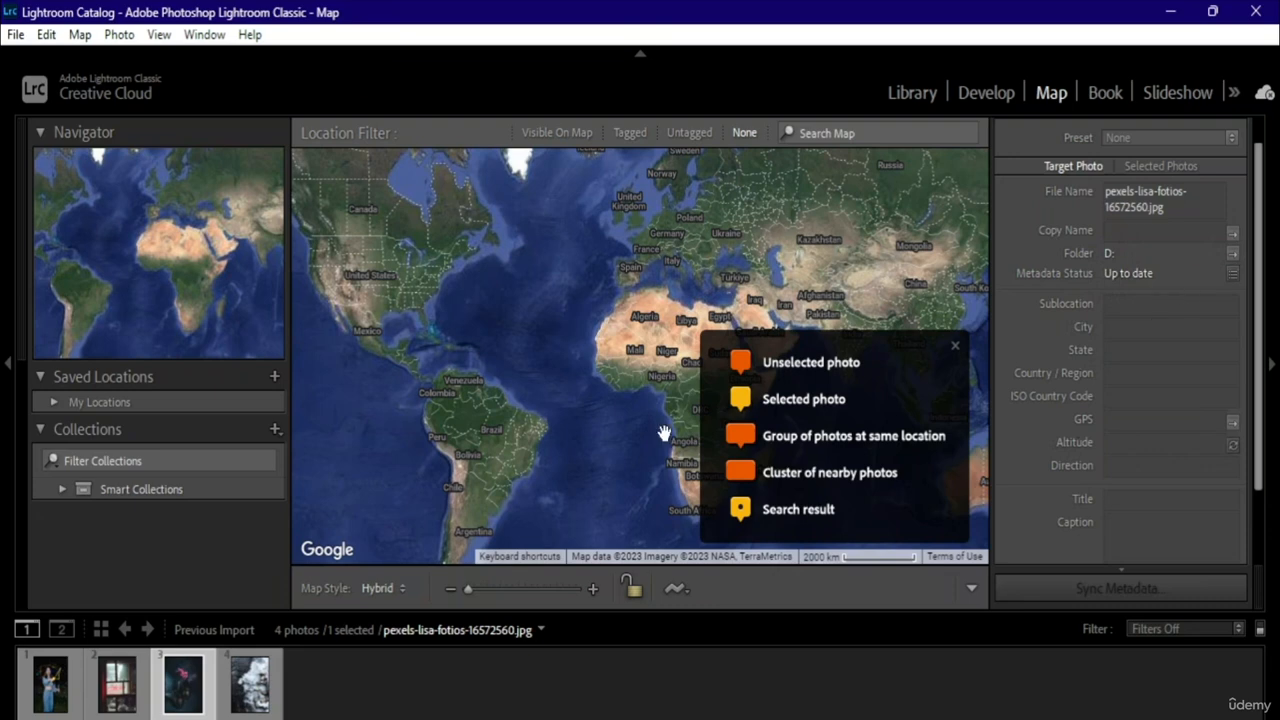
scroll(1229, 348, up, 1)
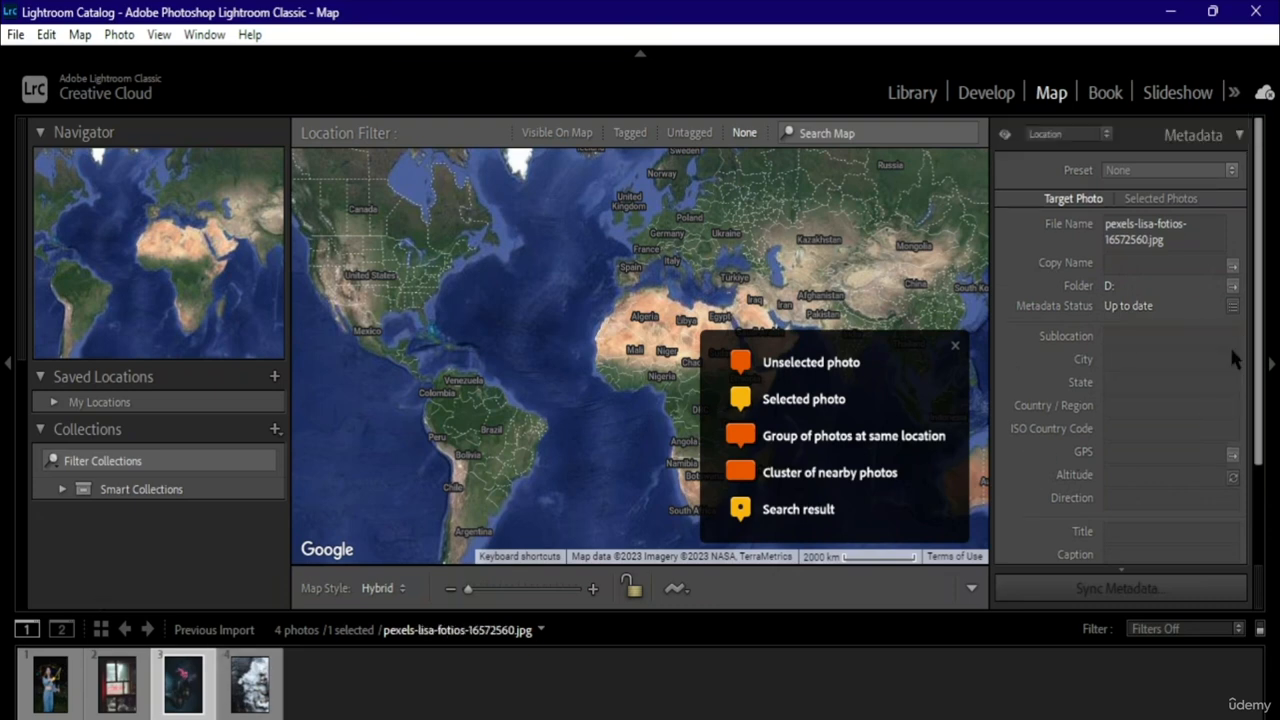
- Collapse the metadata area beside the map and dismiss the key explaining the map markers
click(1271, 364)
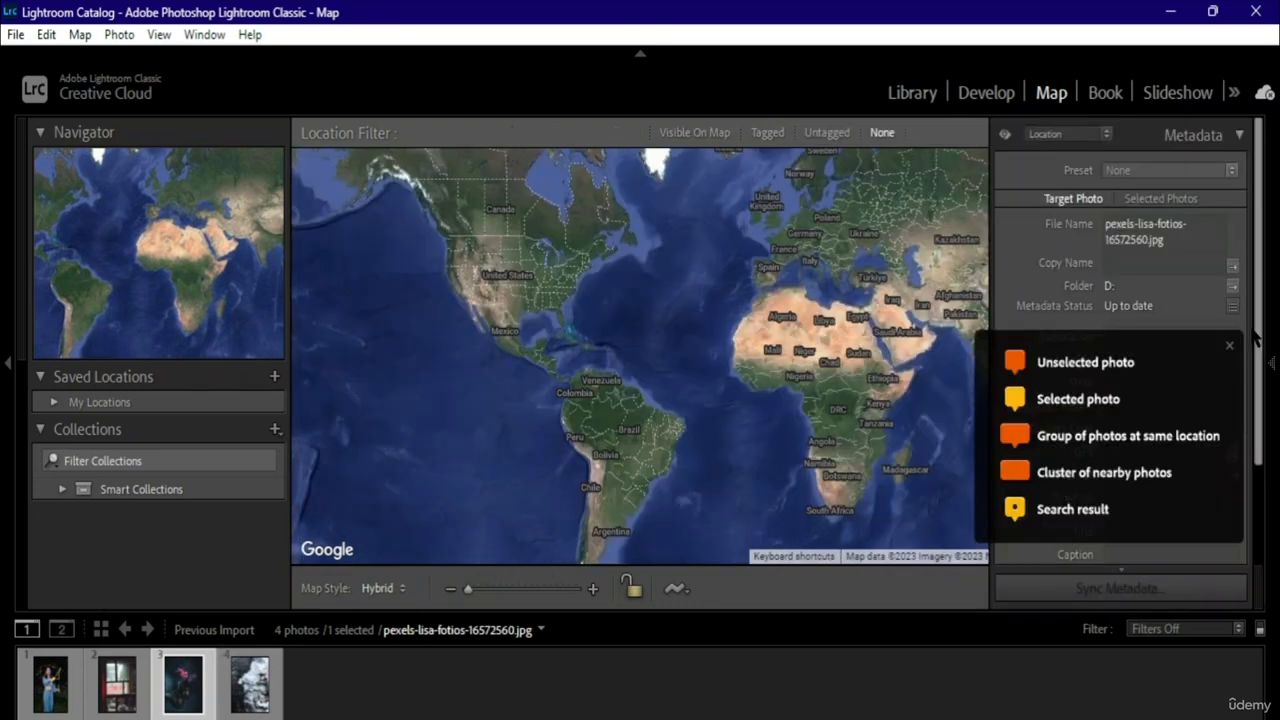
scroll(1254, 343, down, 3)
scroll(1252, 345, up, 3)
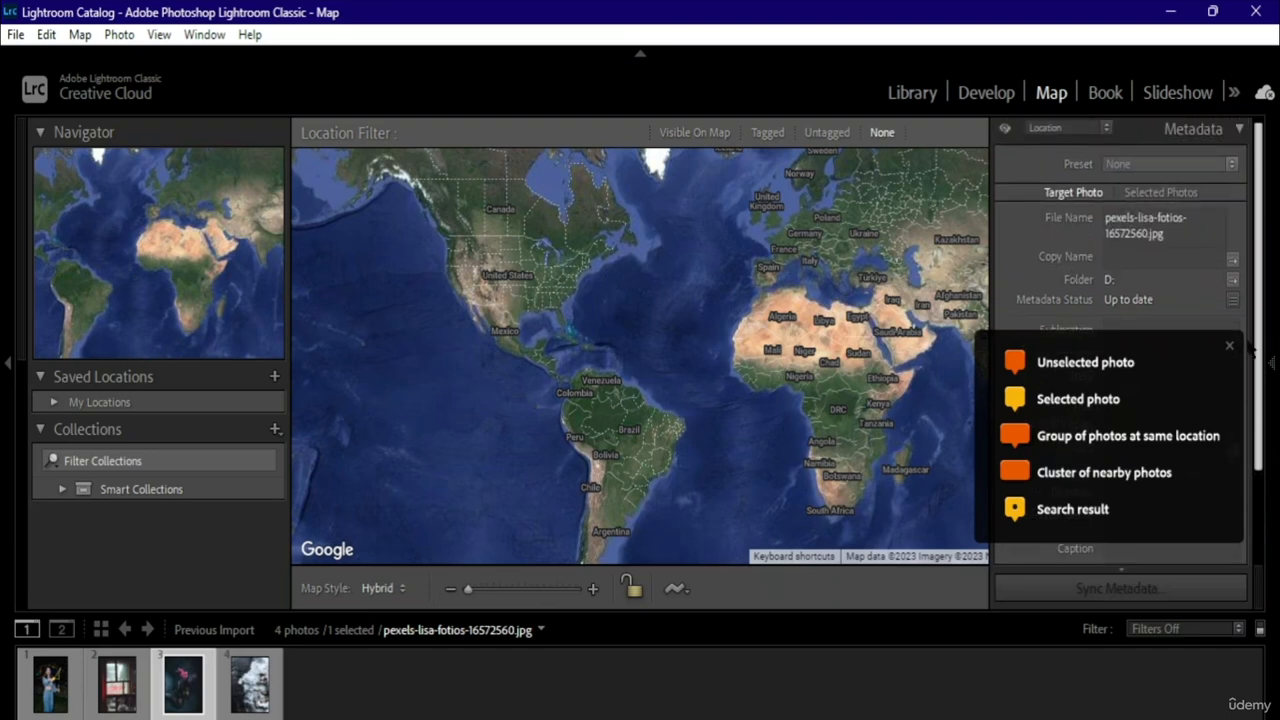
click(1229, 346)
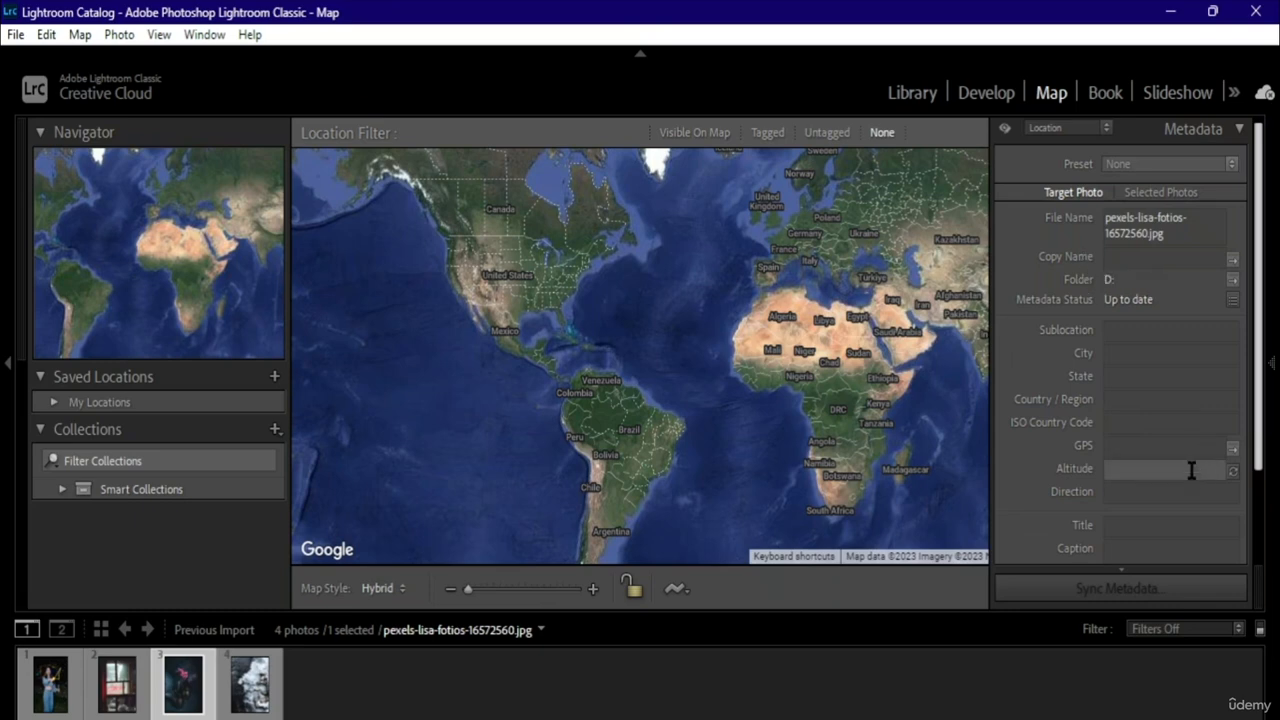
- Give the selected flower photo the title "tgh" and the caption "goin somewhere" in its metadata
scroll(1150, 437, down, 1)
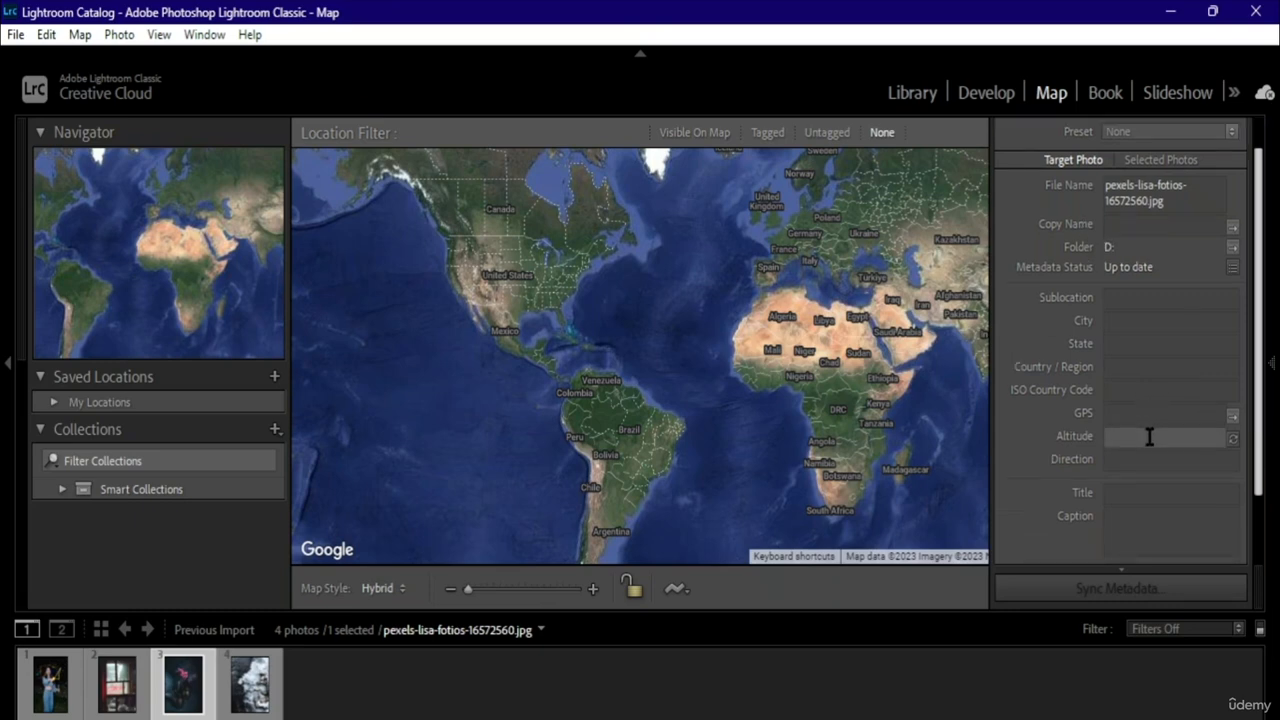
click(1144, 491)
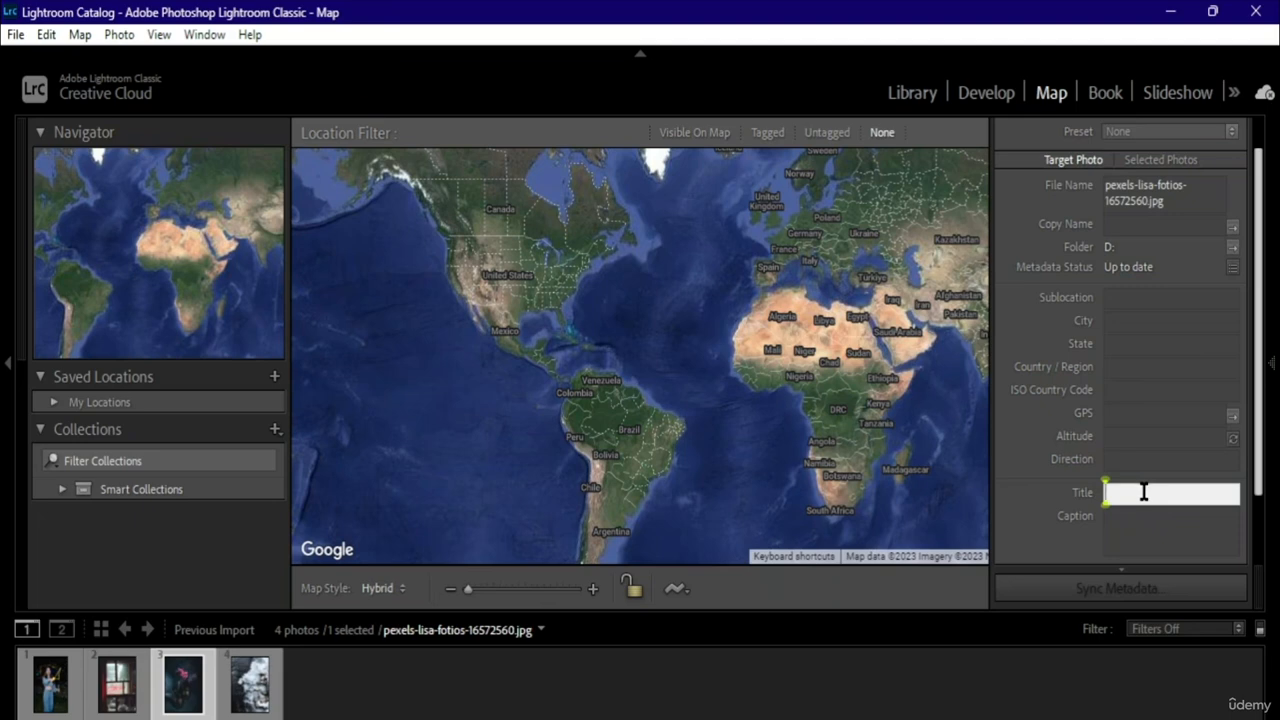
text(tgh)
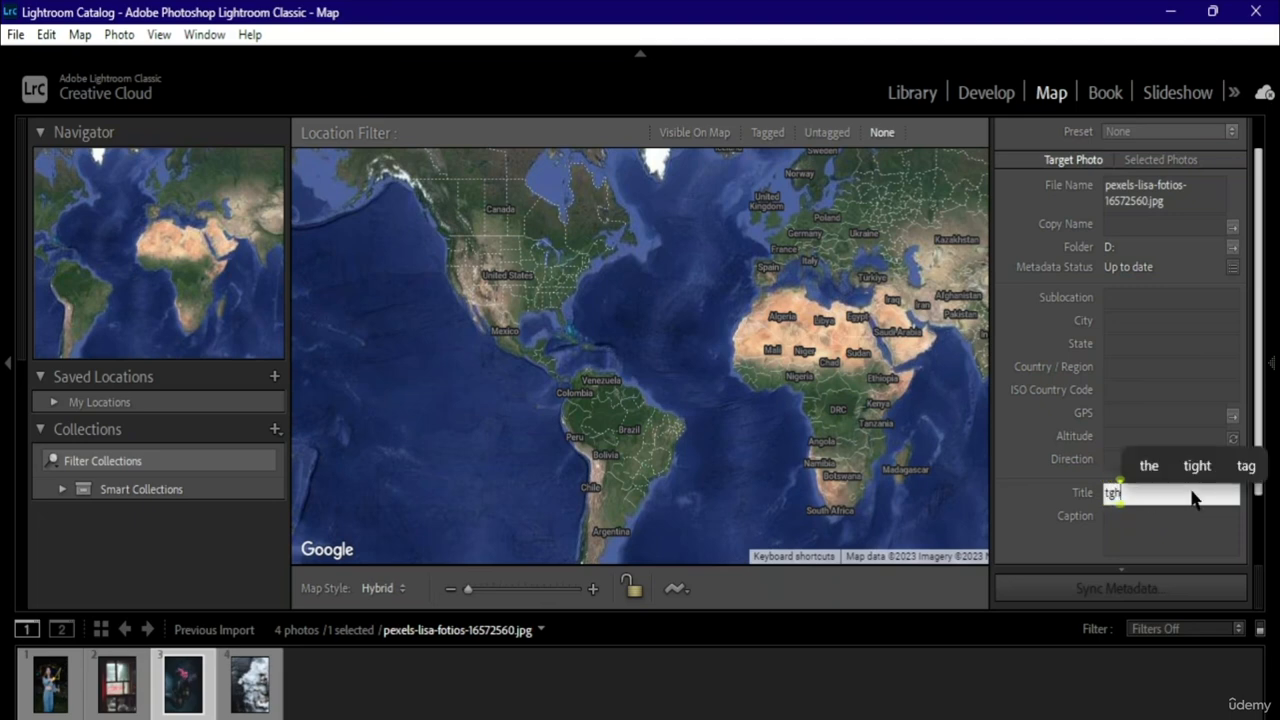
click(1169, 534)
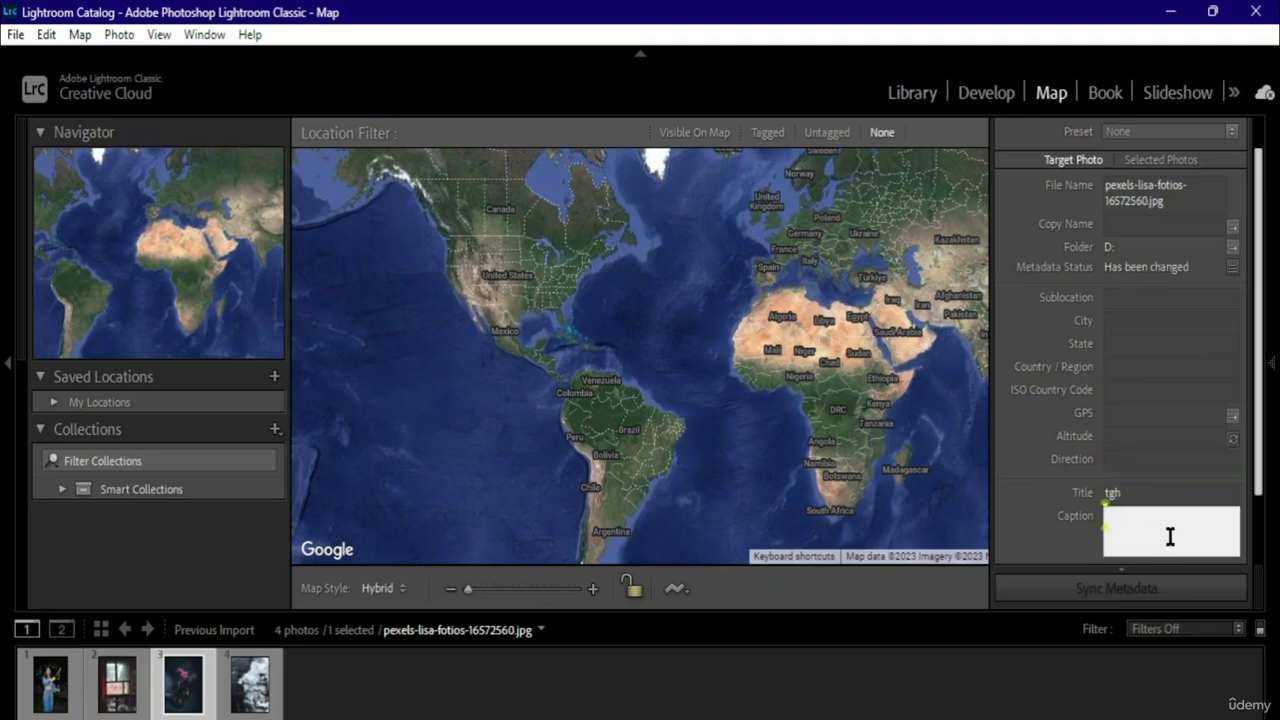
text(goin s)
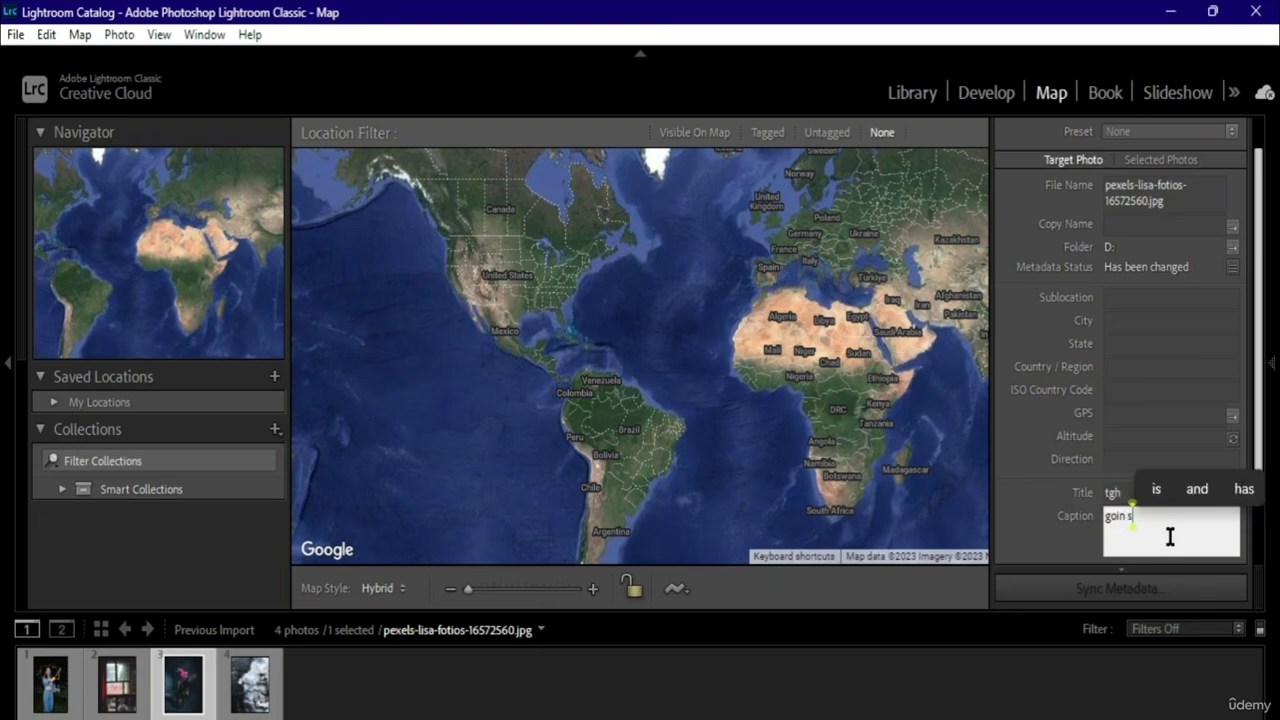
text(omewhere)
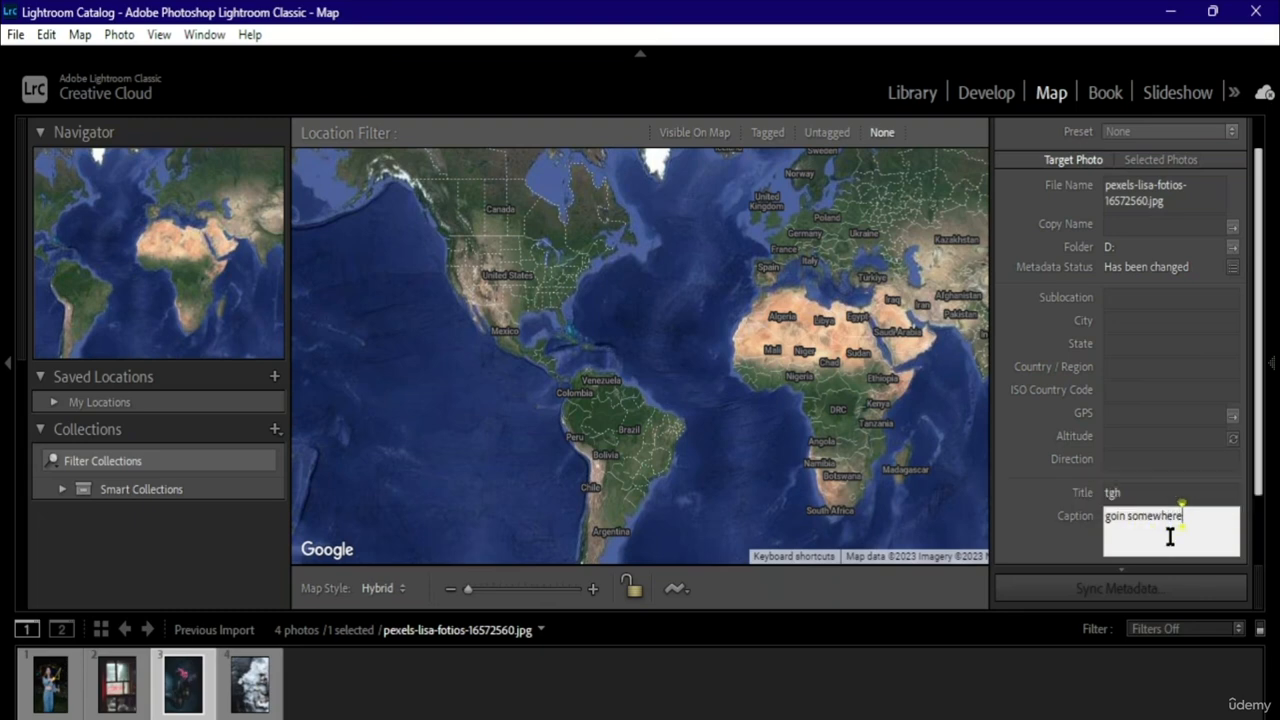
key(Return)
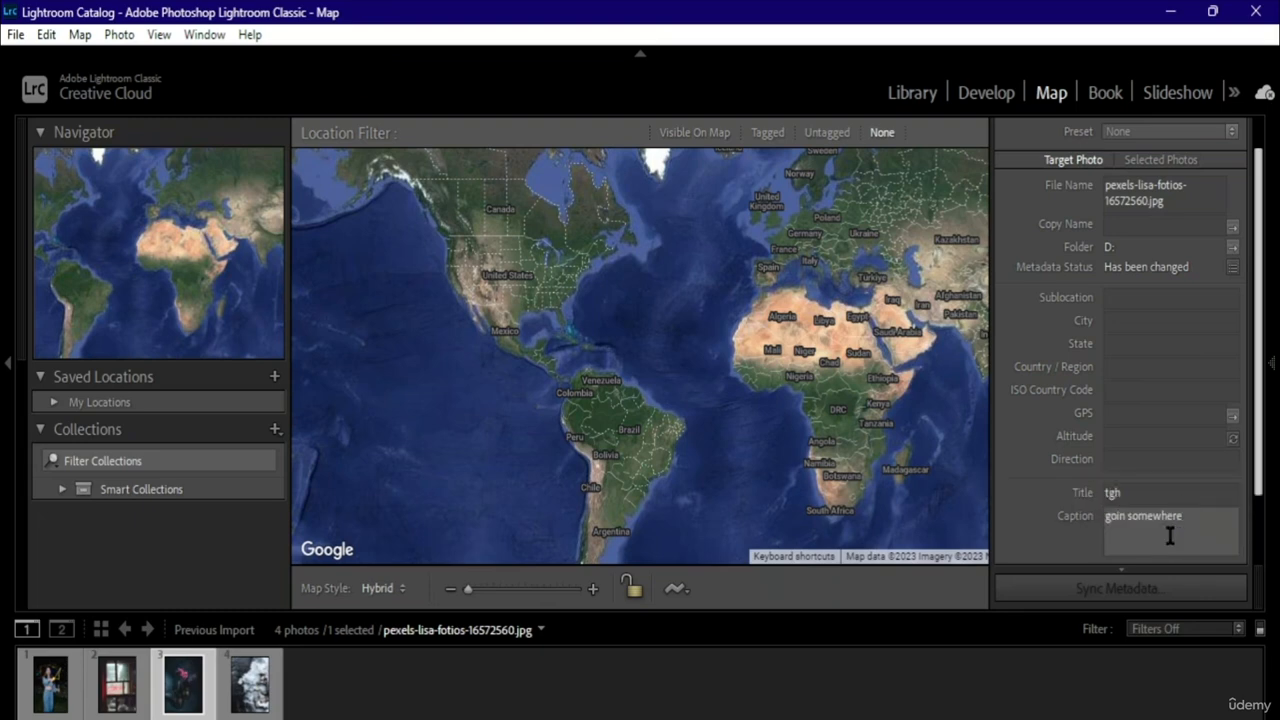
- Select the fourth photo and examine the map at close range along the Kazakhstan–Uzbekistan border
click(258, 667)
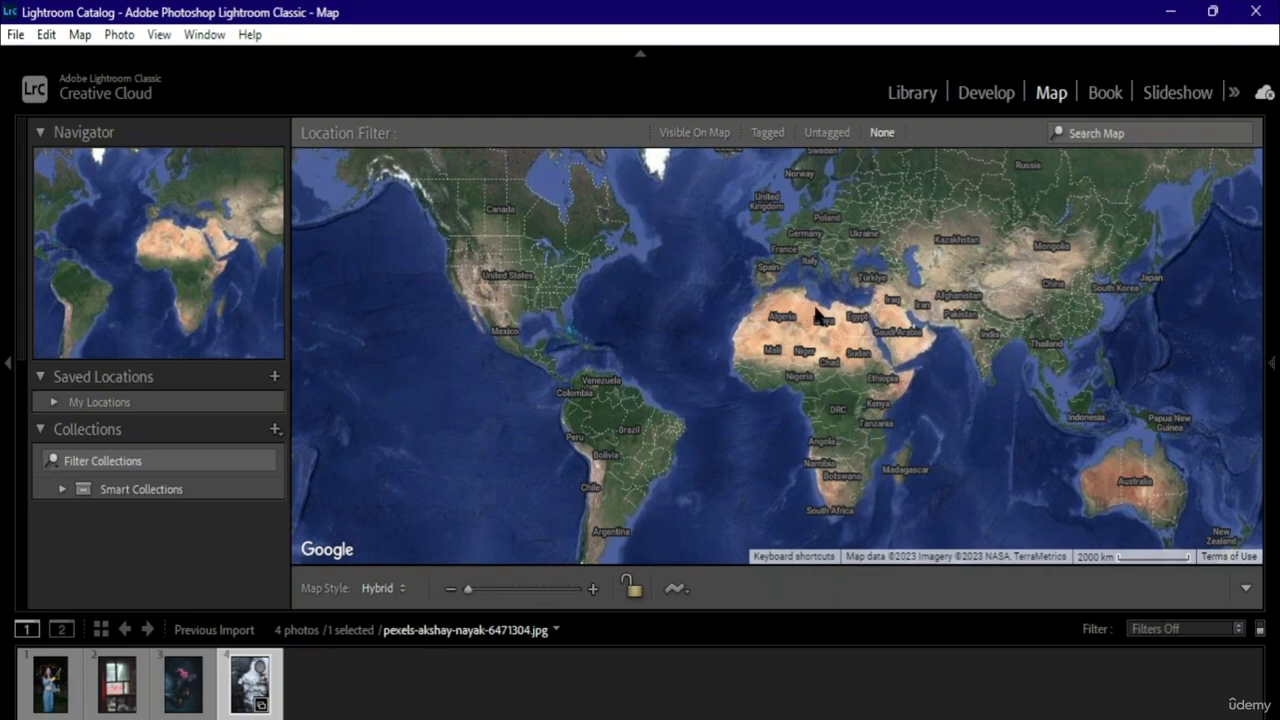
drag(929, 252, 783, 343)
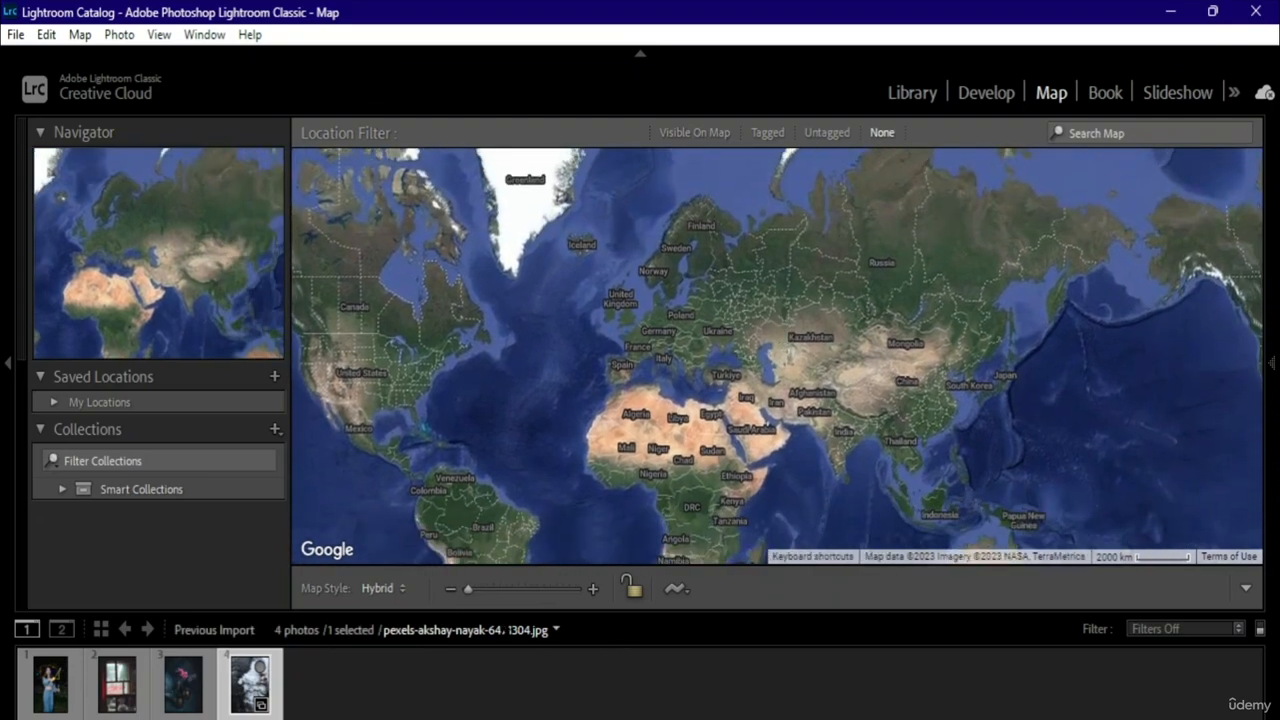
scroll(783, 343, up, 5)
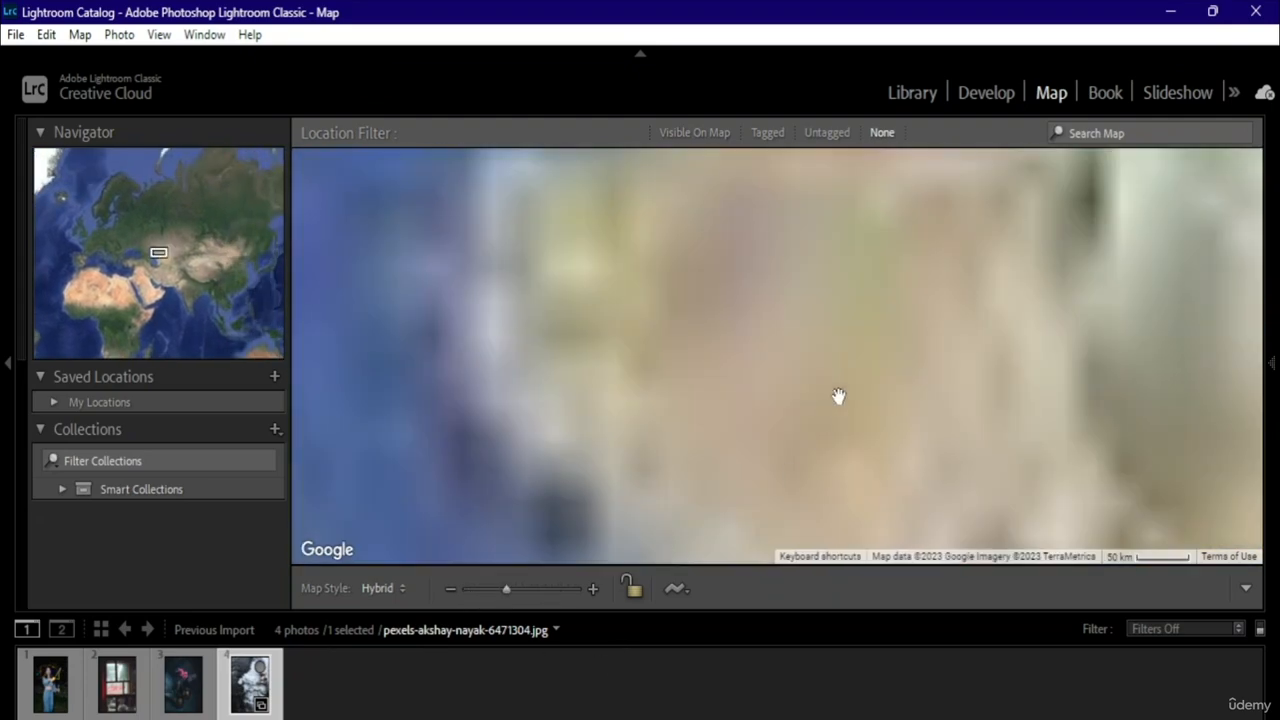
drag(876, 366, 797, 394)
drag(507, 590, 544, 597)
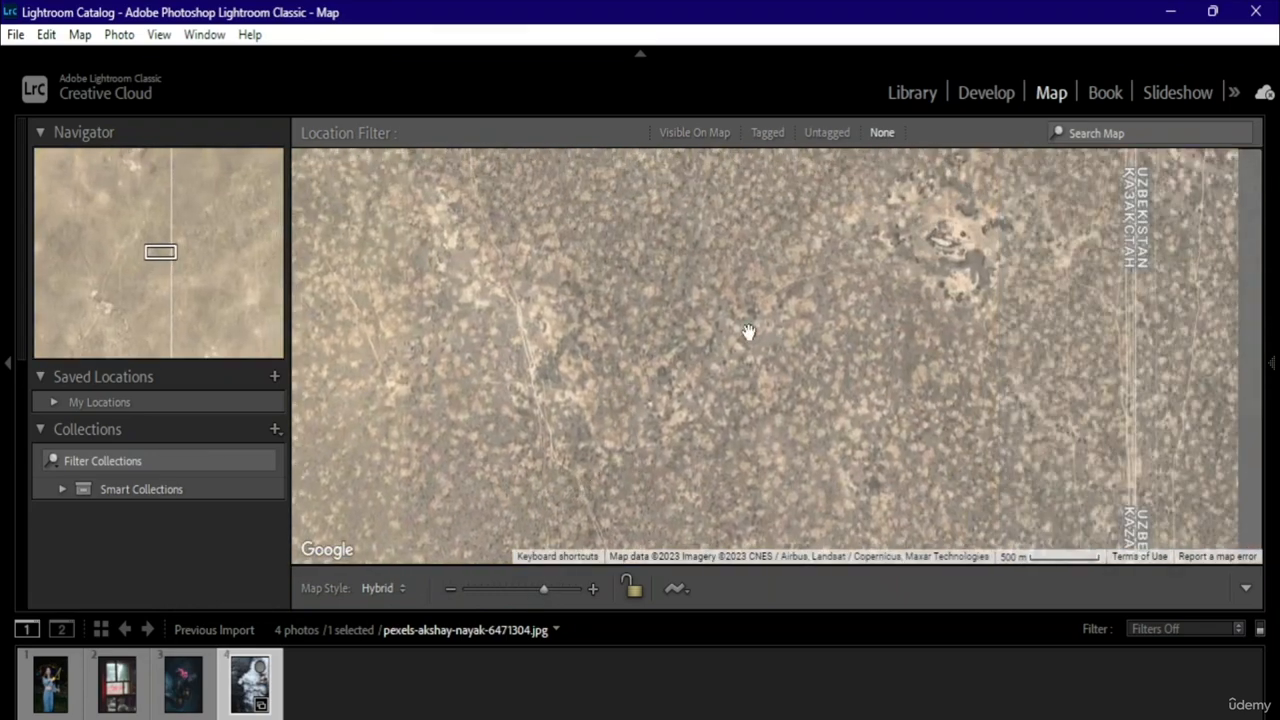
drag(748, 332, 529, 423)
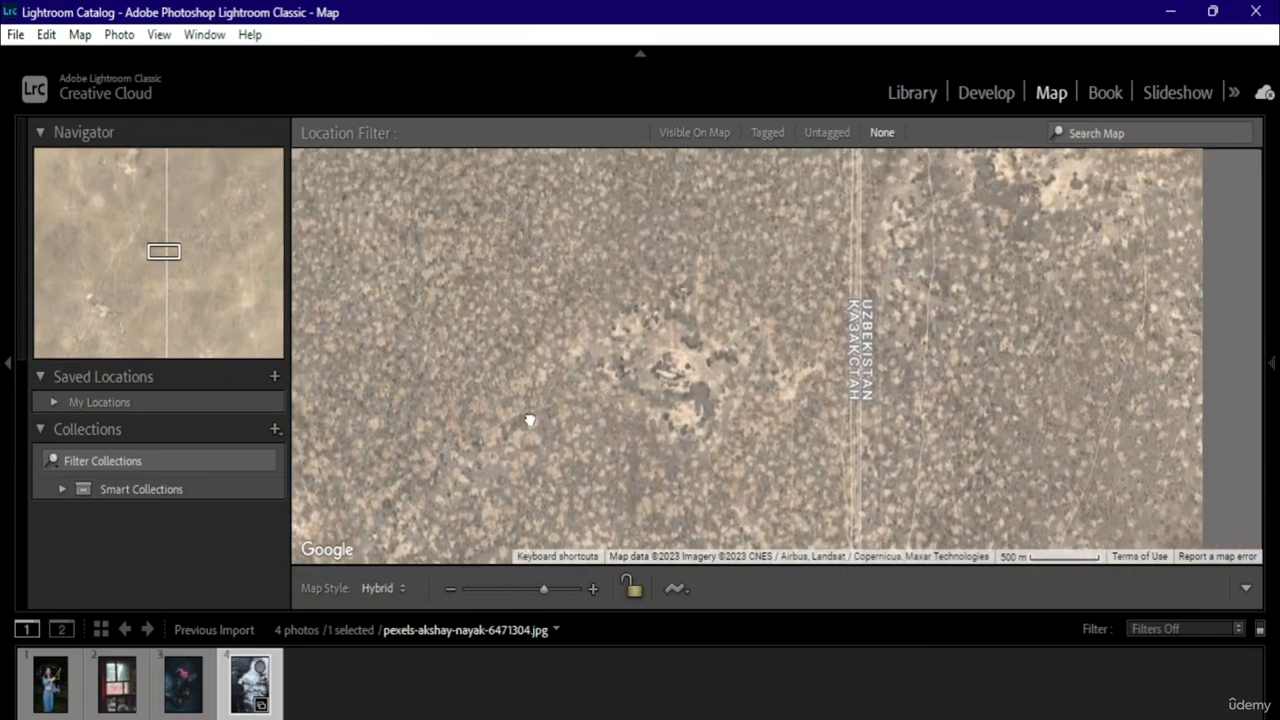
drag(547, 597, 583, 596)
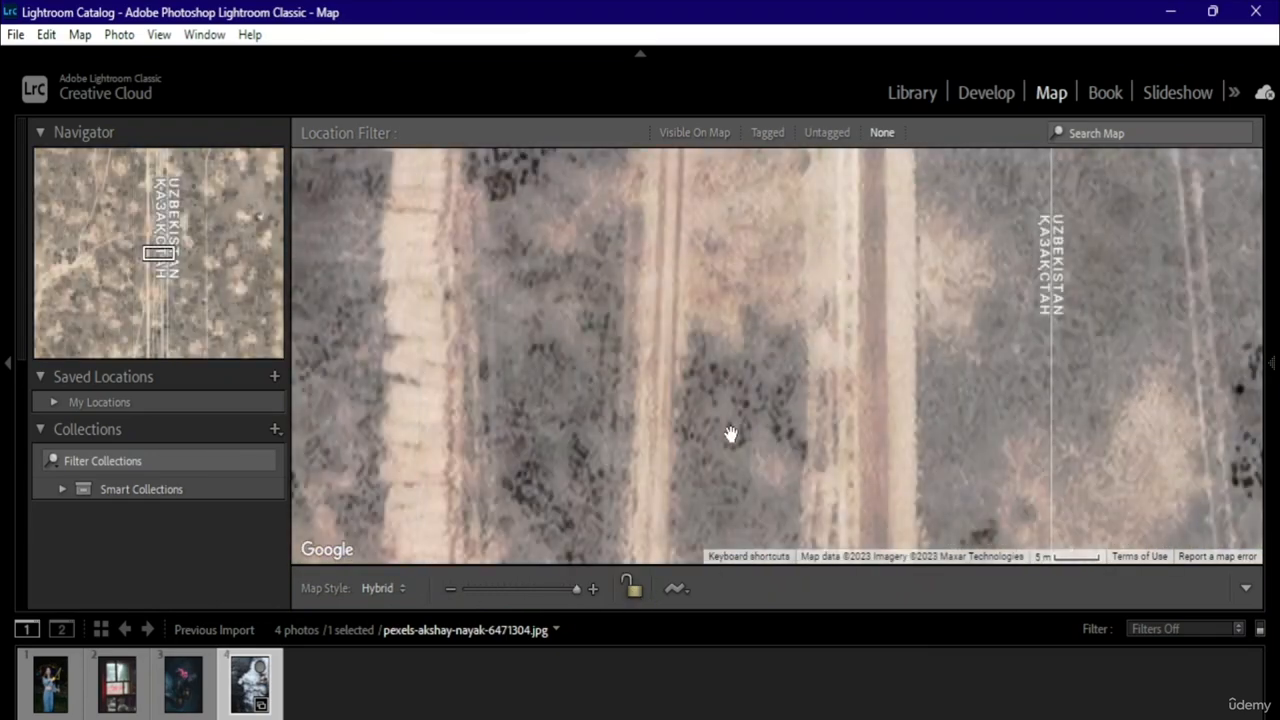
drag(731, 434, 637, 469)
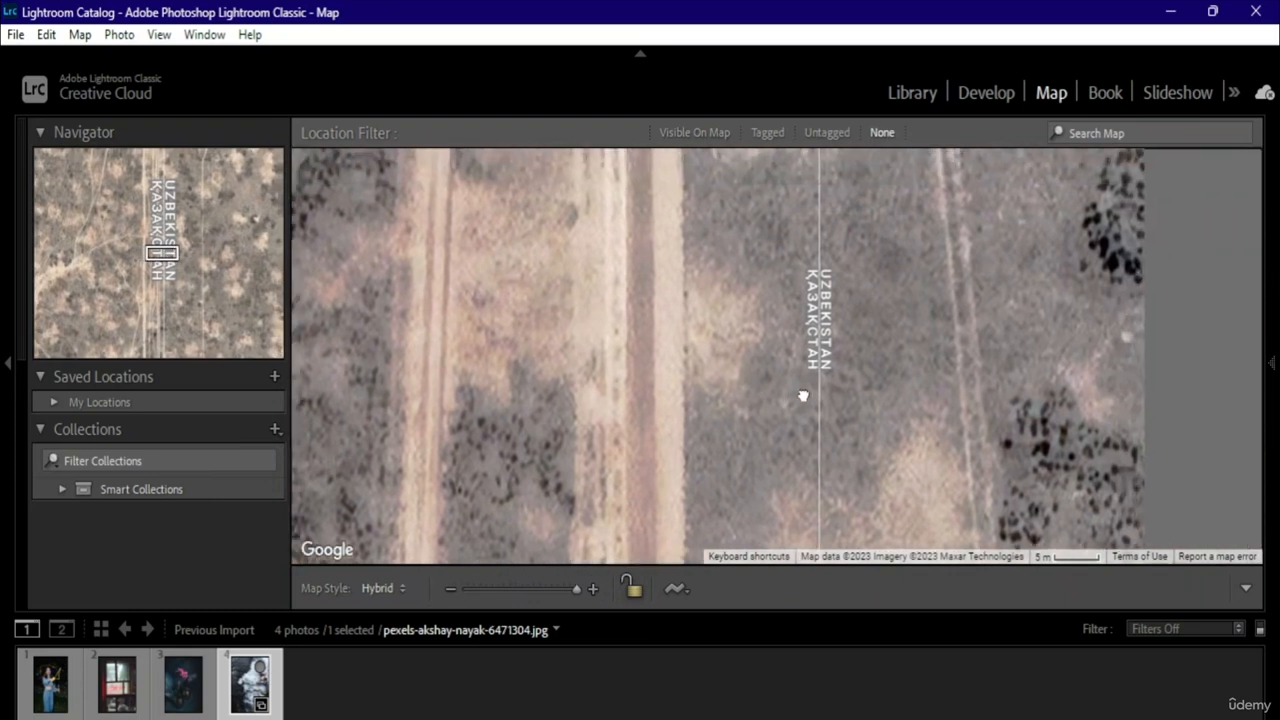
- Lock the photo markers on the map and deselect the fourth photo
click(634, 590)
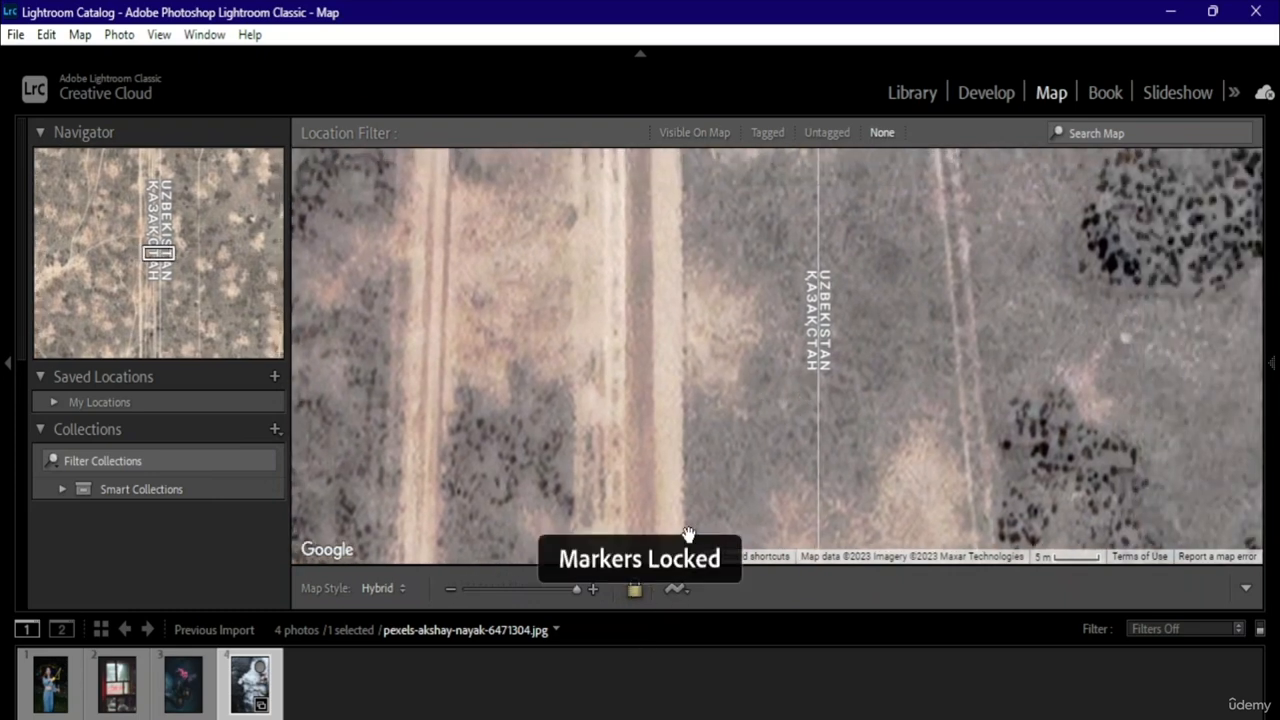
click(878, 473)
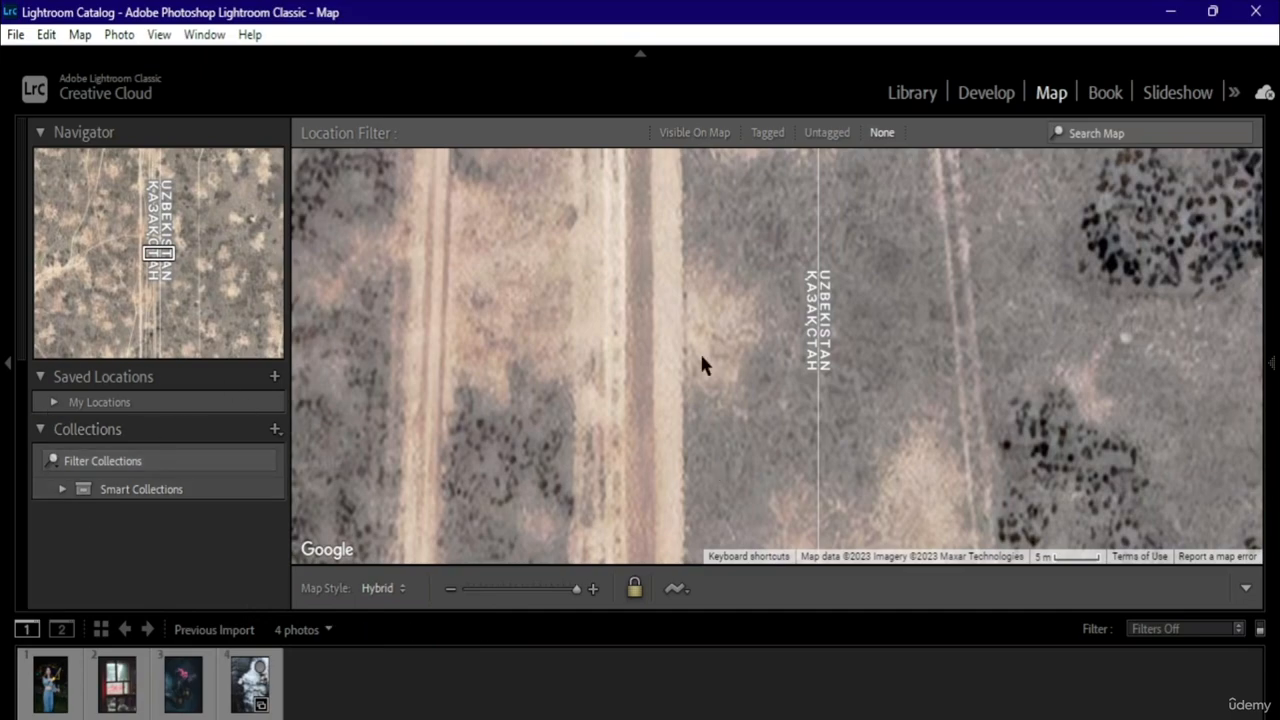
- Set the map's location filter to Tagged
scroll(701, 365, down, 1)
scroll(701, 366, down, 4)
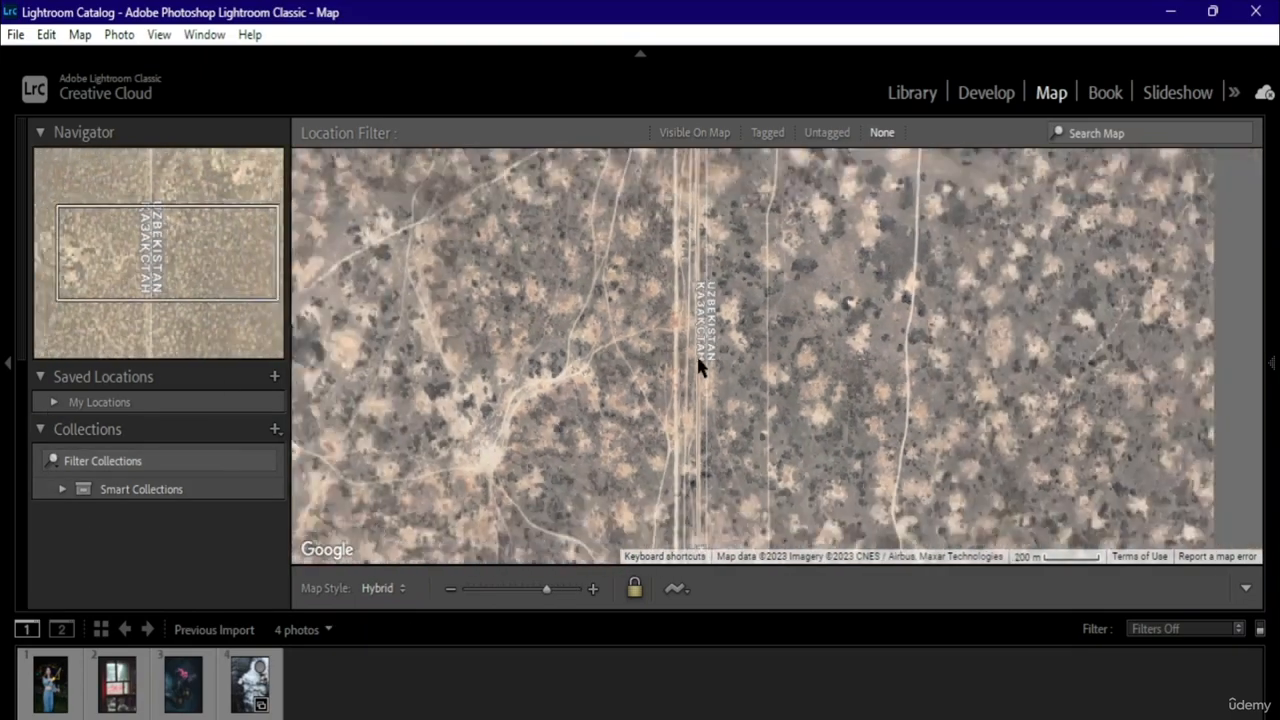
scroll(698, 362, down, 3)
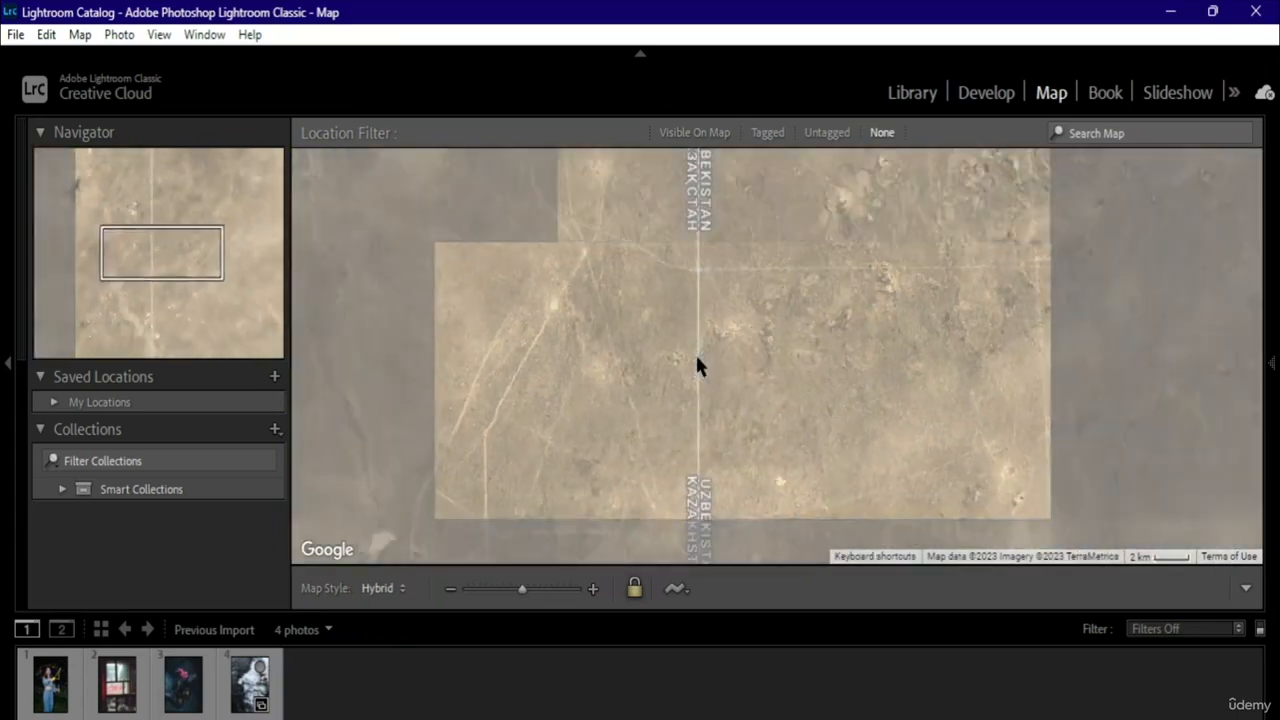
scroll(698, 367, down, 2)
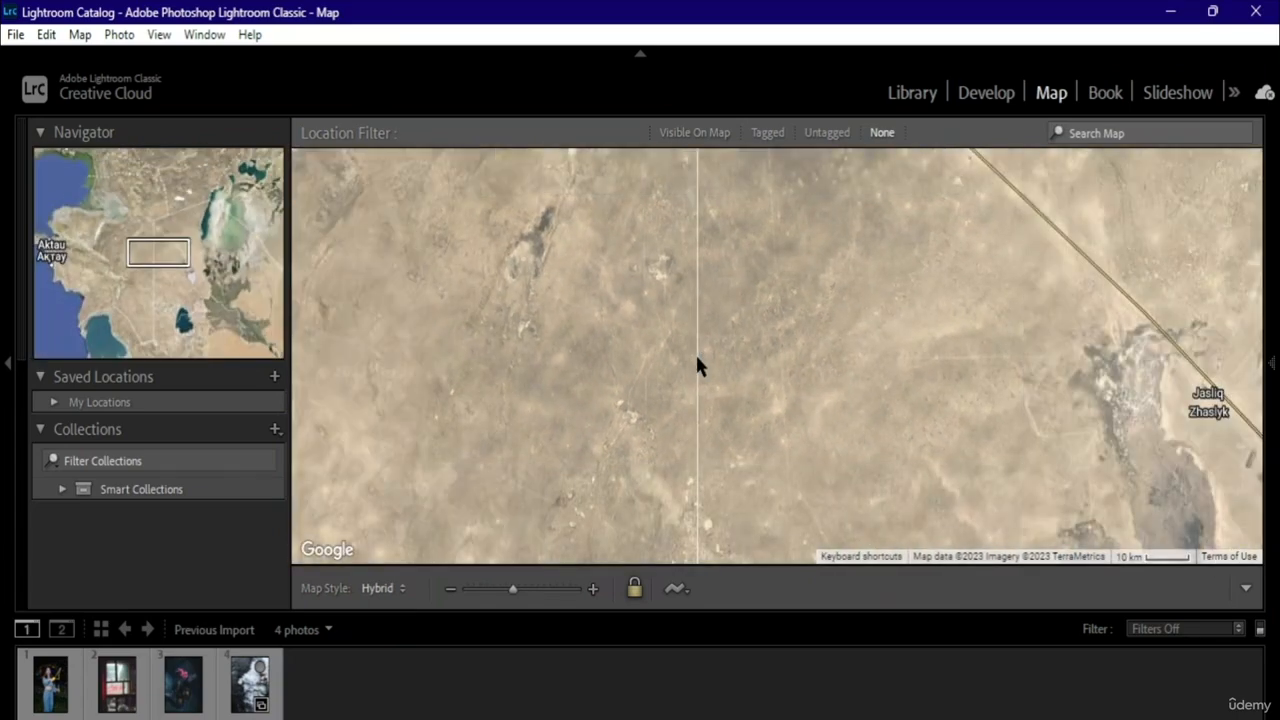
drag(840, 306, 607, 446)
drag(851, 343, 672, 466)
scroll(790, 328, down, 2)
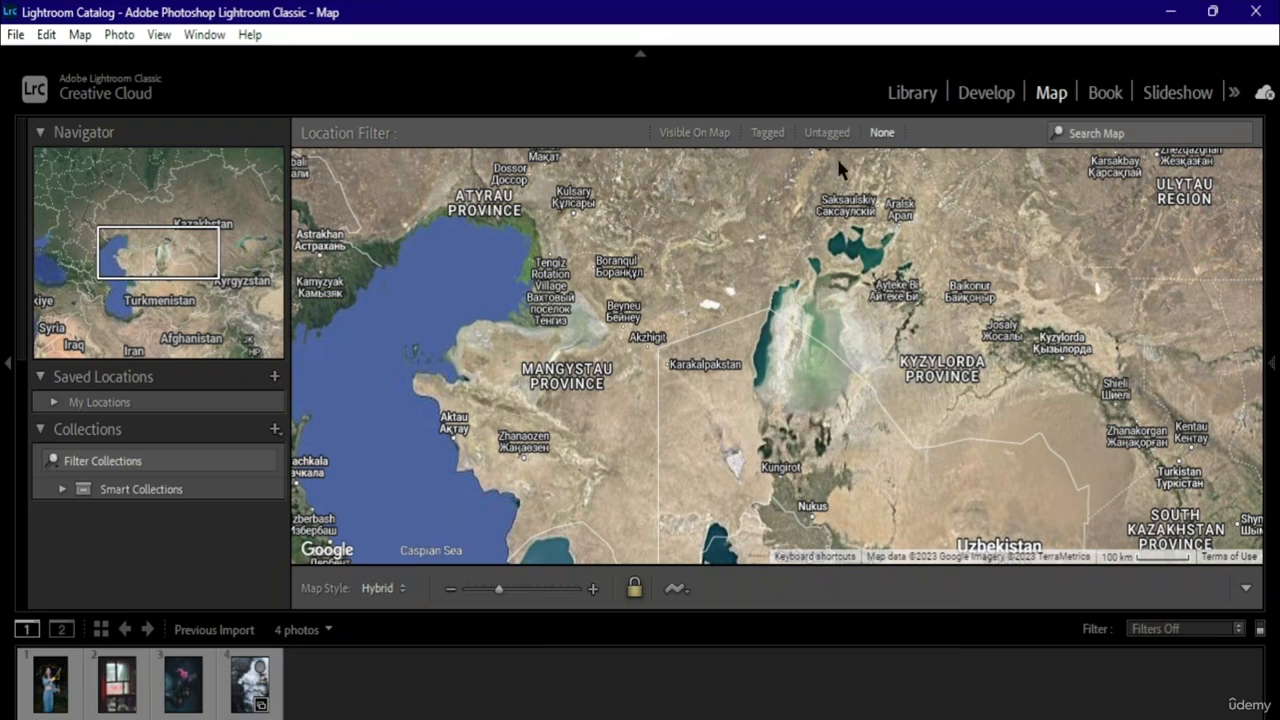
click(768, 133)
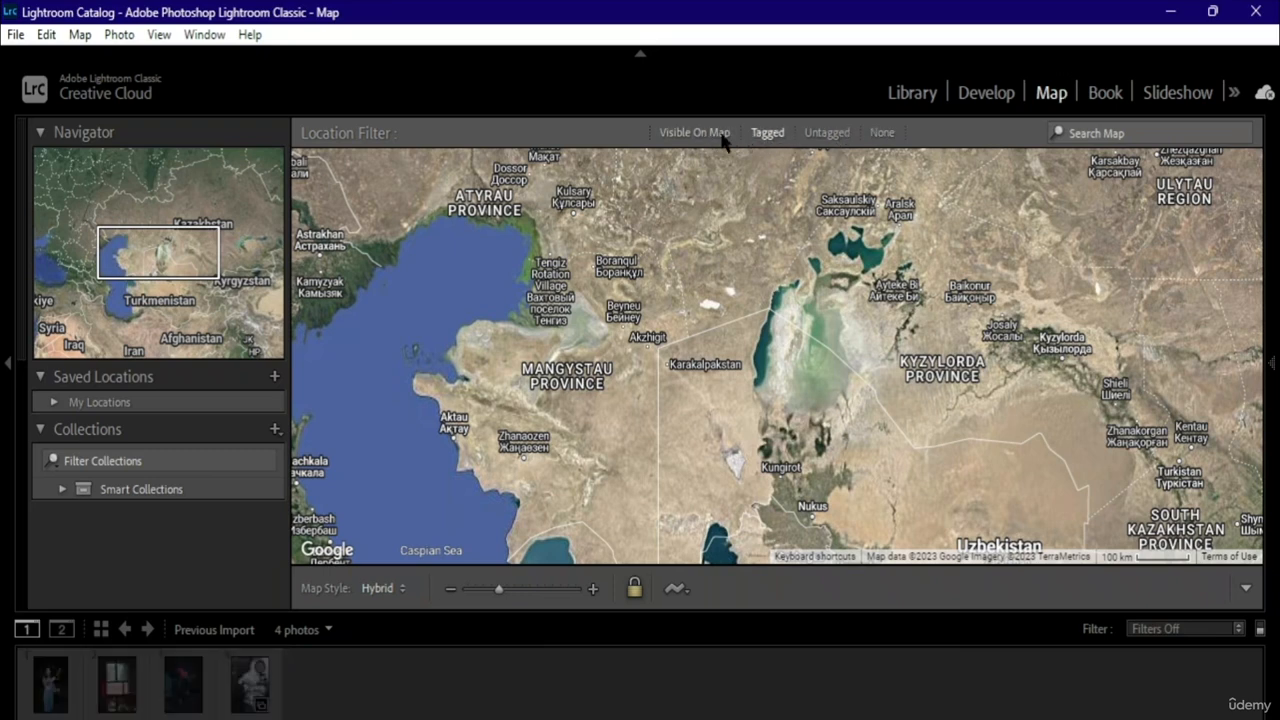
- Try the map's Visible On Map, Tagged and Untagged location filters in turn
click(734, 141)
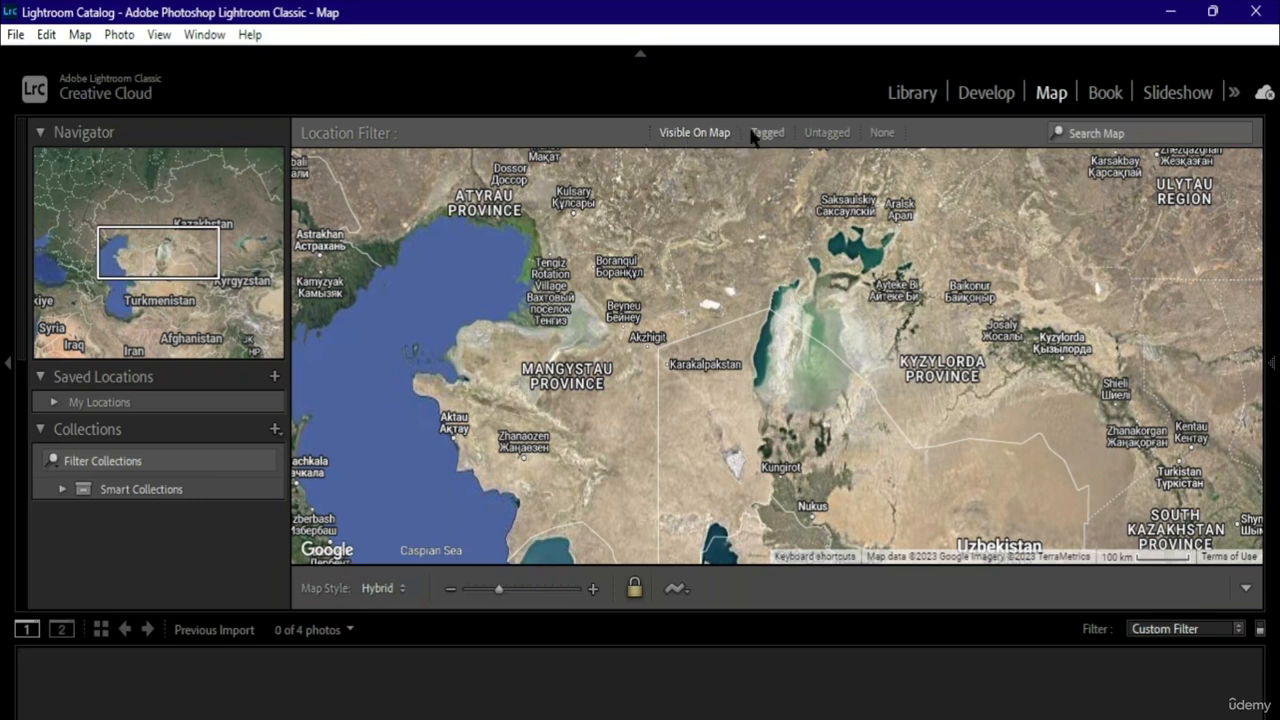
click(755, 135)
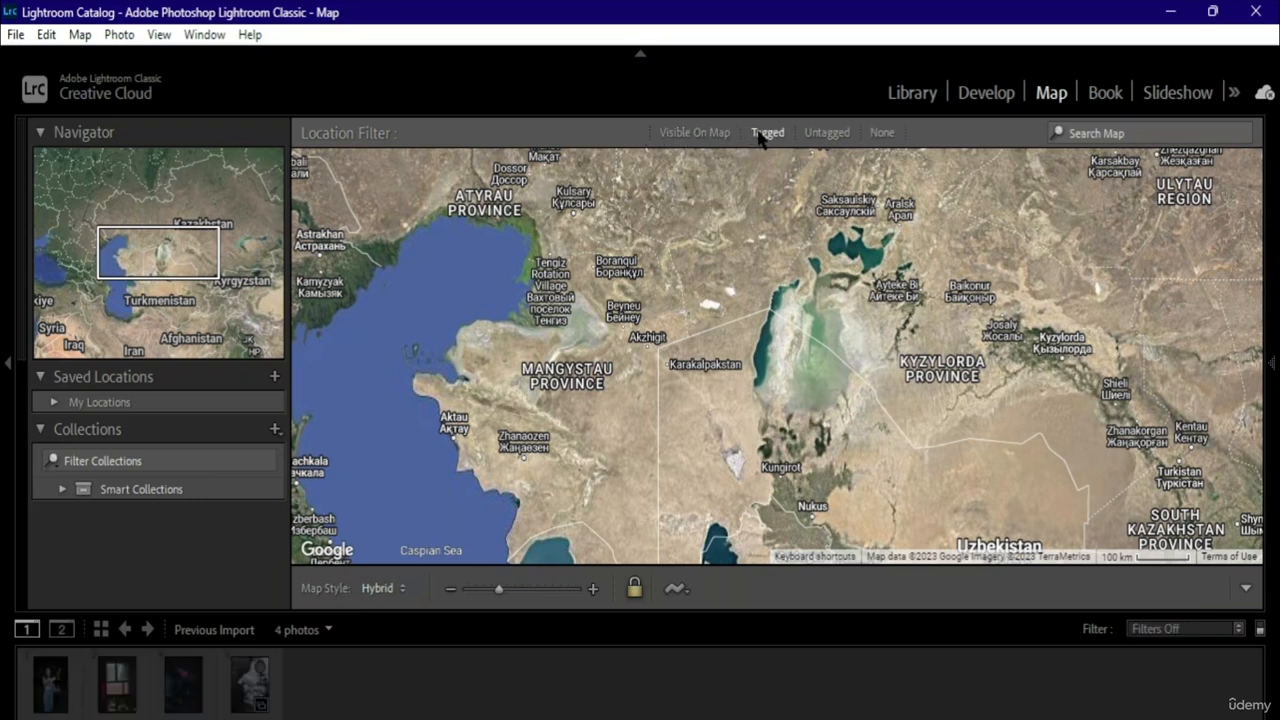
click(836, 136)
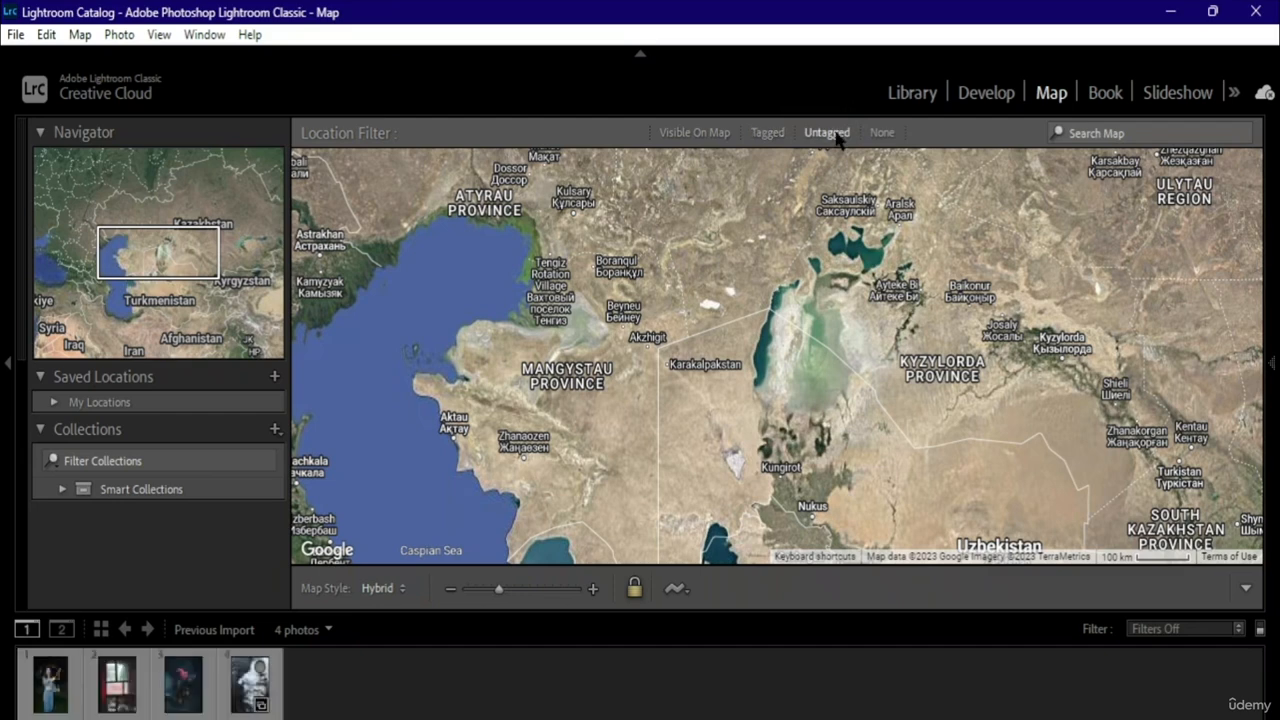
- Search the map for "lax" and view the airport at close range
click(1135, 135)
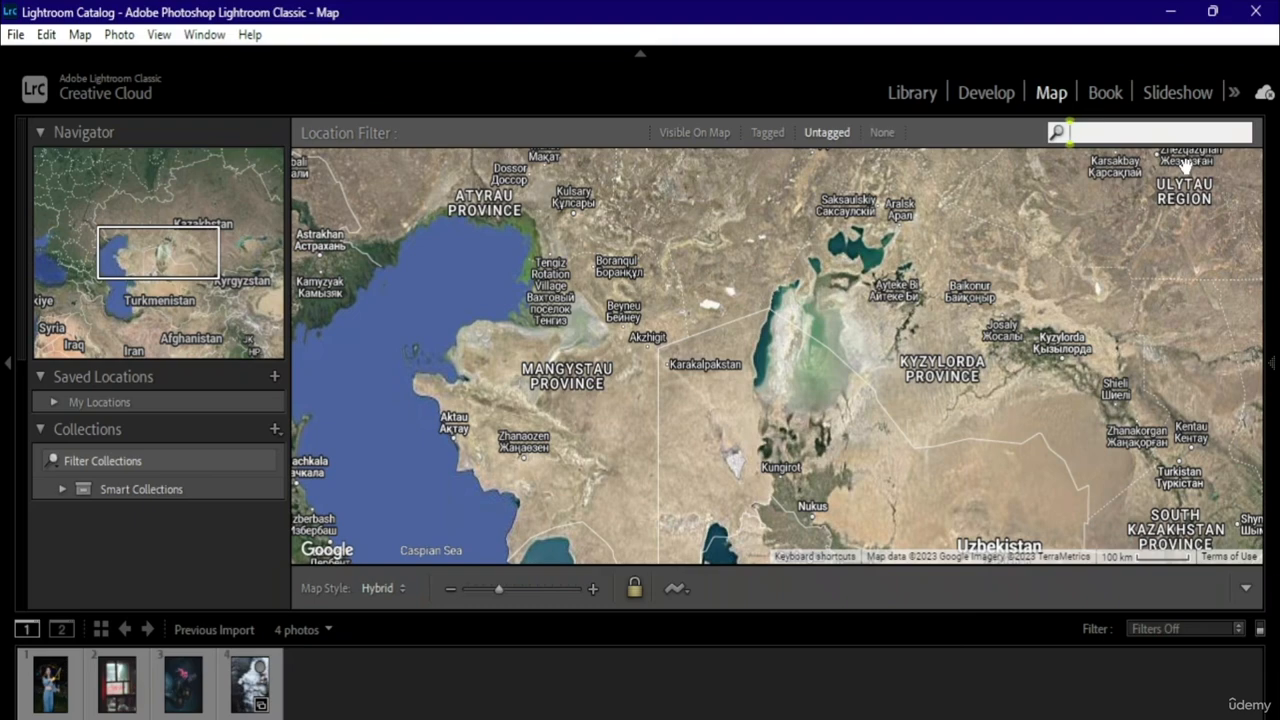
text(lax)
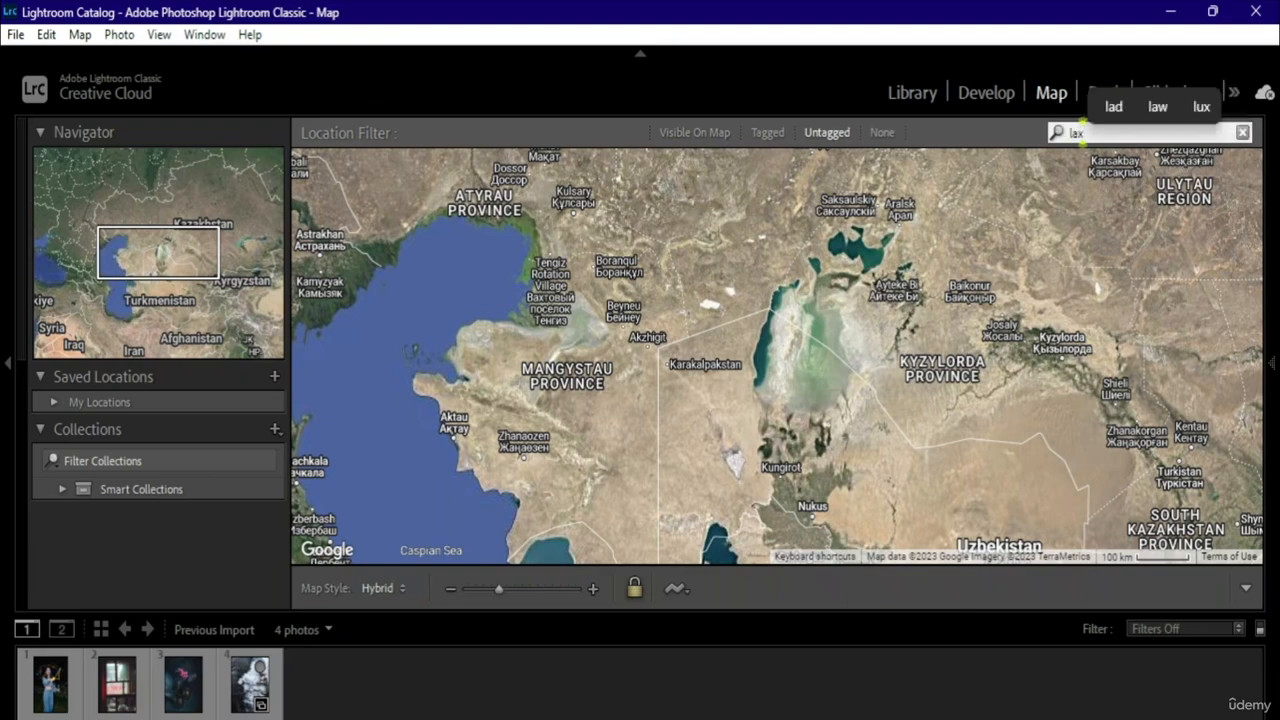
key(Return)
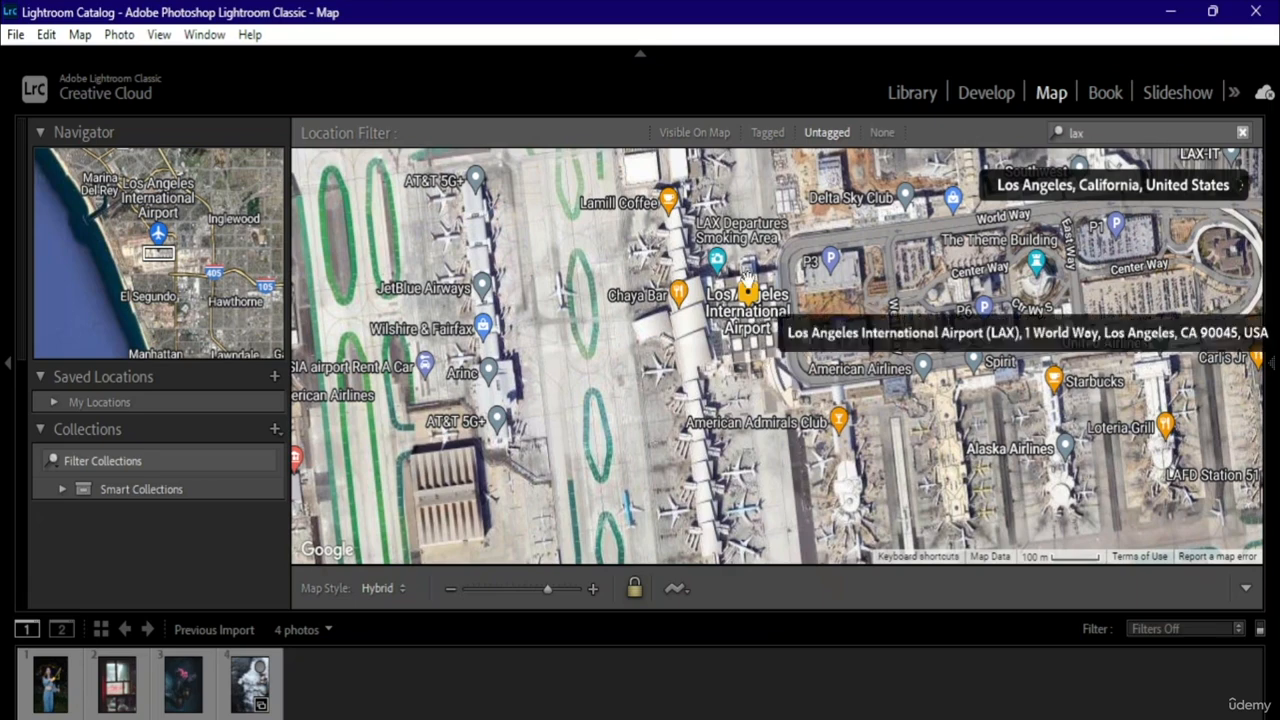
scroll(718, 243, up, 1)
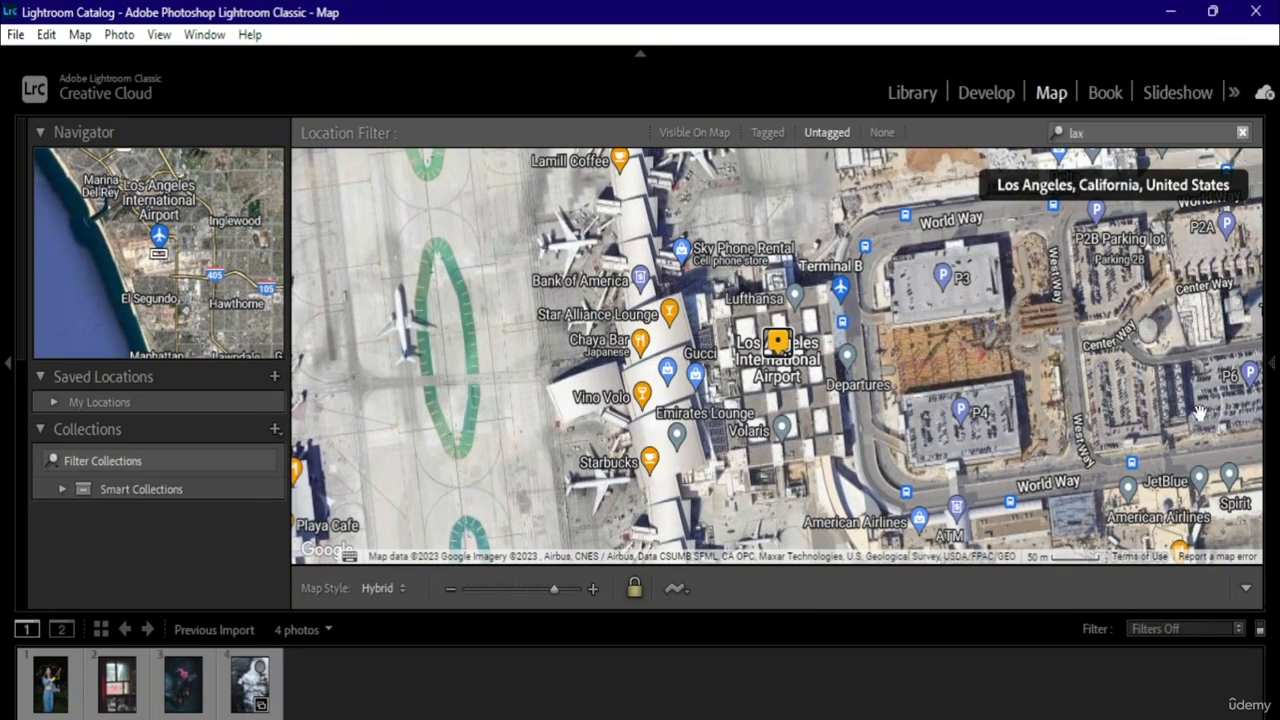
- Apply the Flagged filter to the filmstrip photos, and toggle its flag criterion off and on again
click(1175, 628)
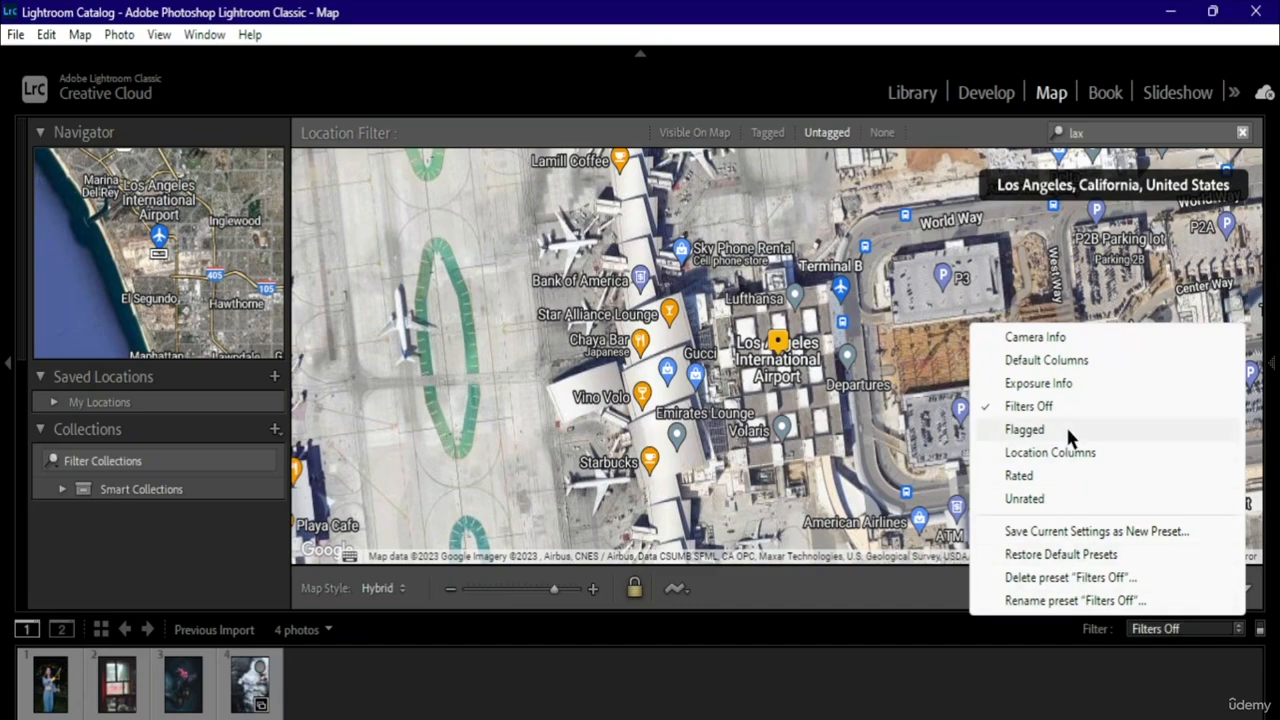
click(1030, 430)
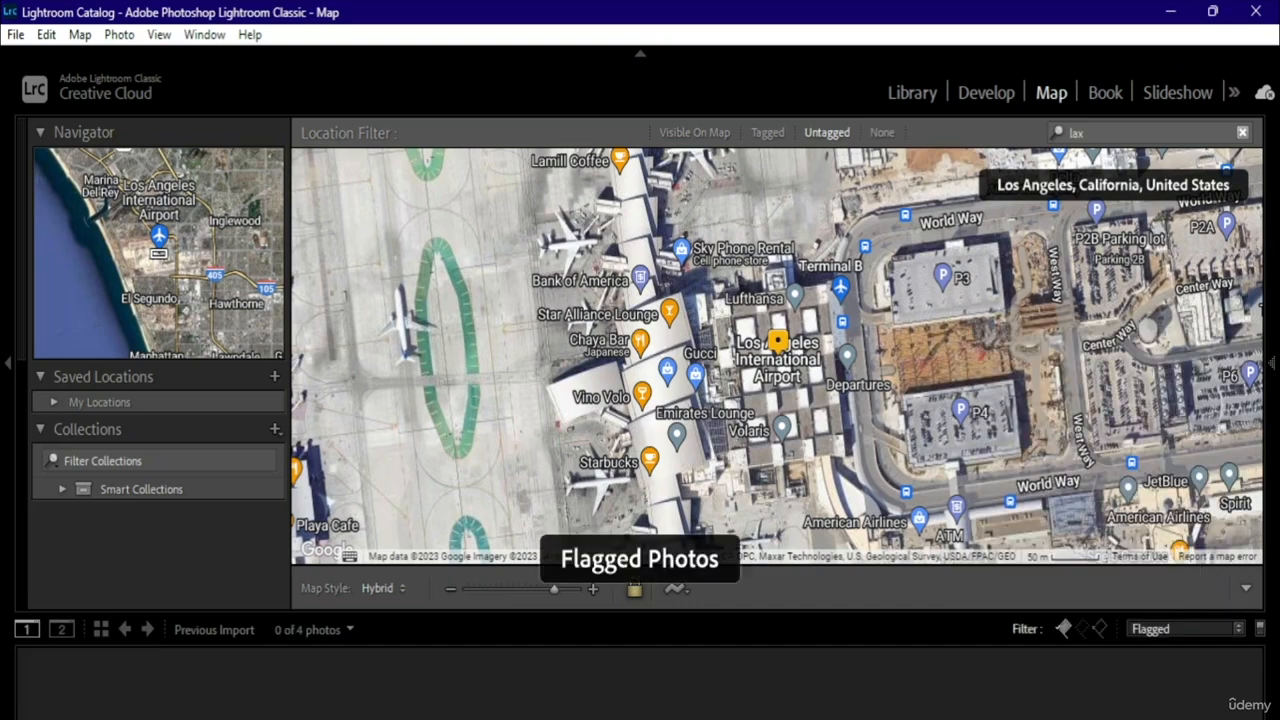
click(1064, 629)
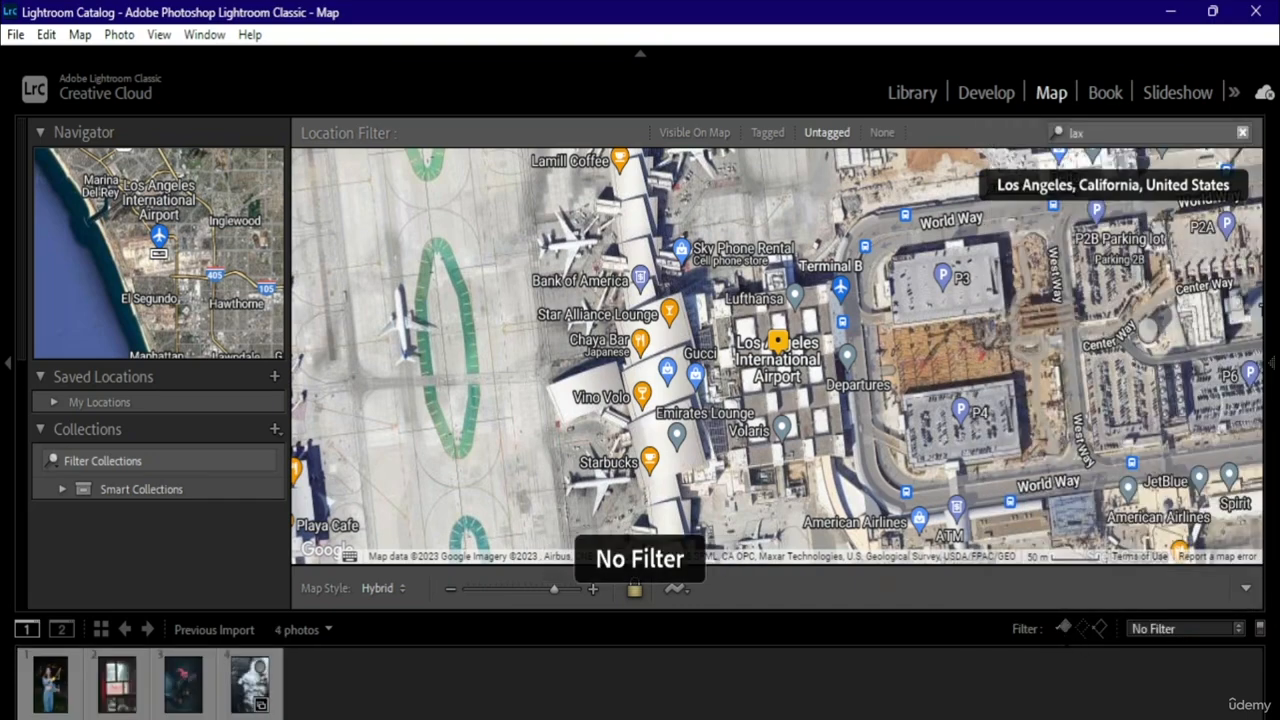
click(1064, 629)
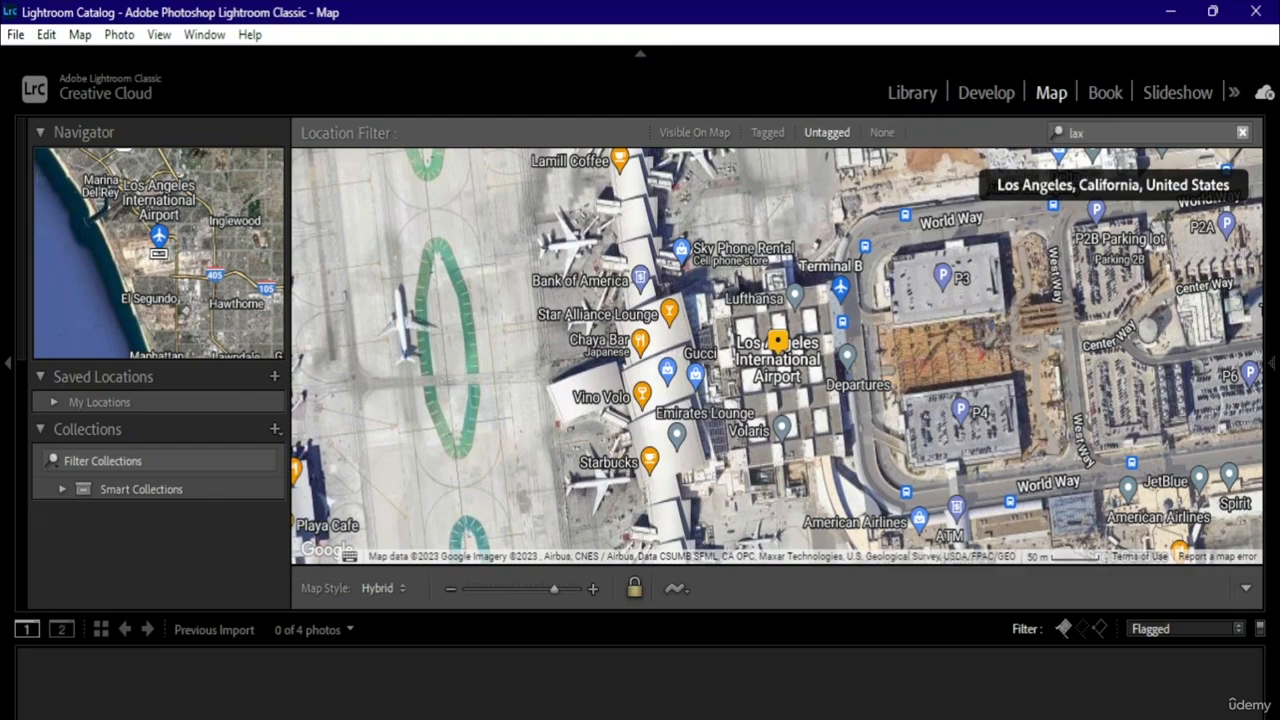
- Set the map's location filter to None and show the map at world scale
click(883, 138)
scroll(872, 284, down, 1)
scroll(872, 284, down, 6)
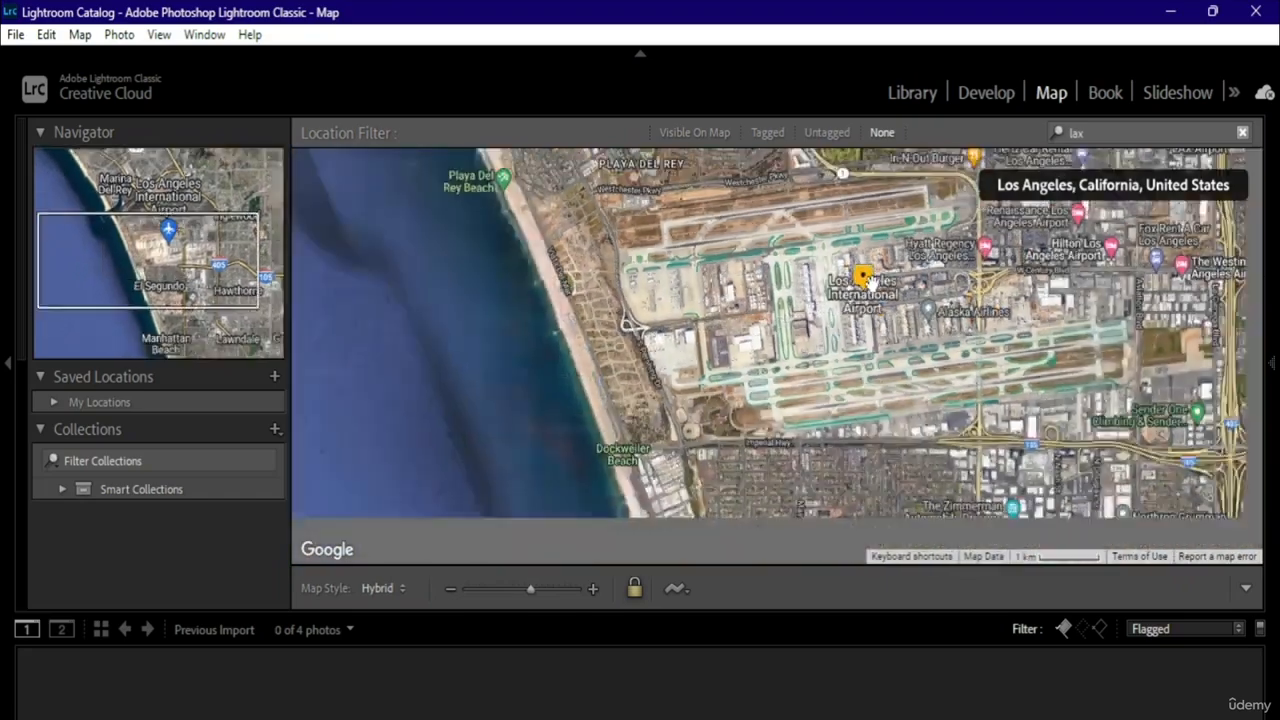
scroll(866, 281, down, 5)
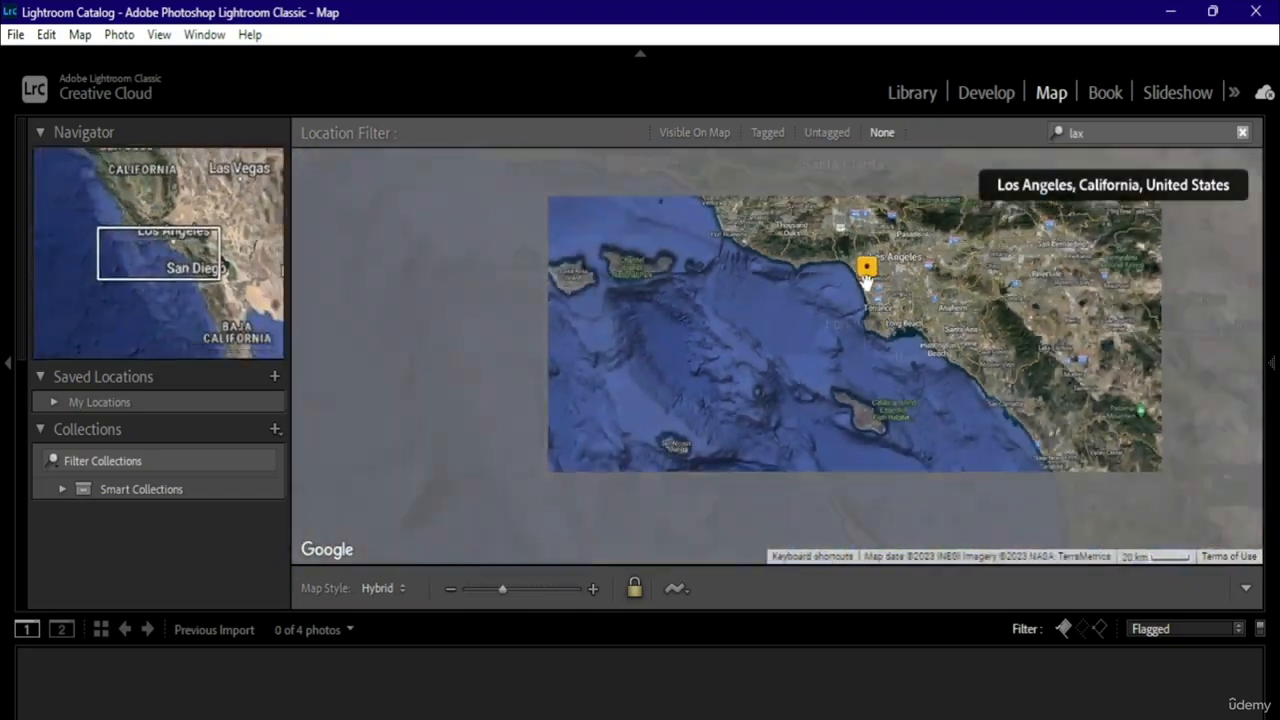
scroll(866, 281, down, 2)
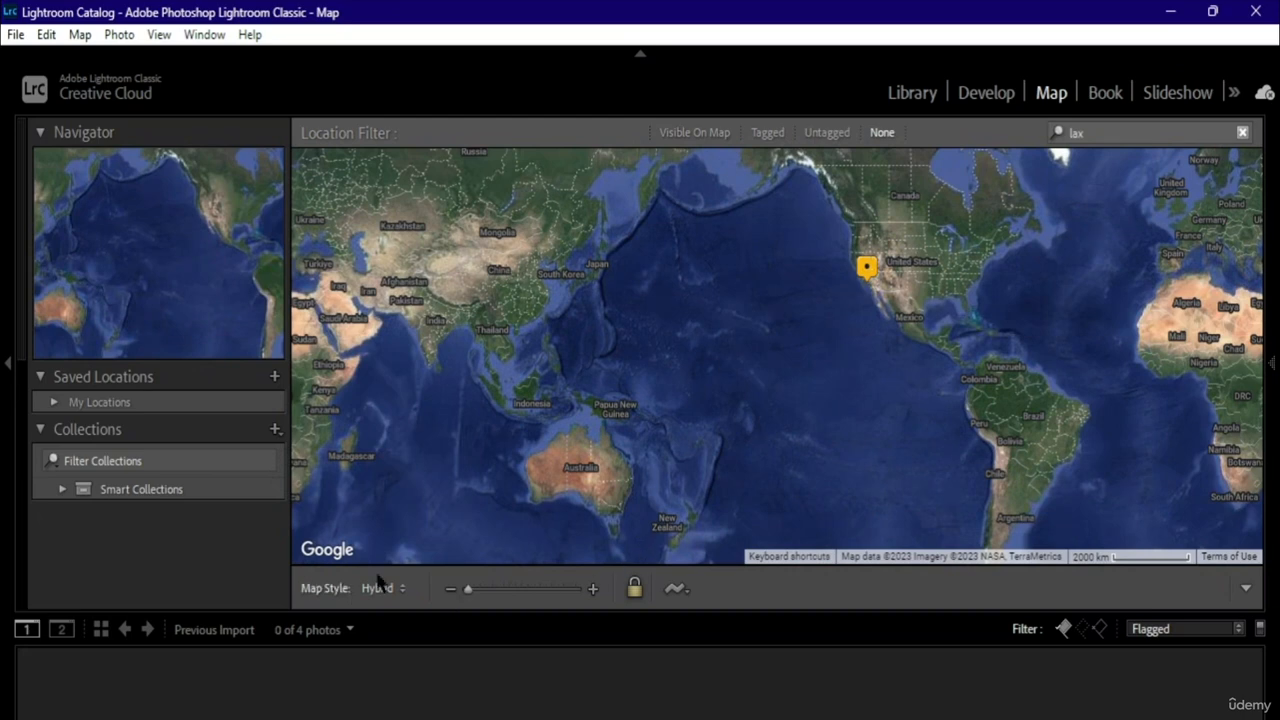
- Switch to the Library, show the Quick Collection and open its snowy river photo in Loupe view
click(913, 93)
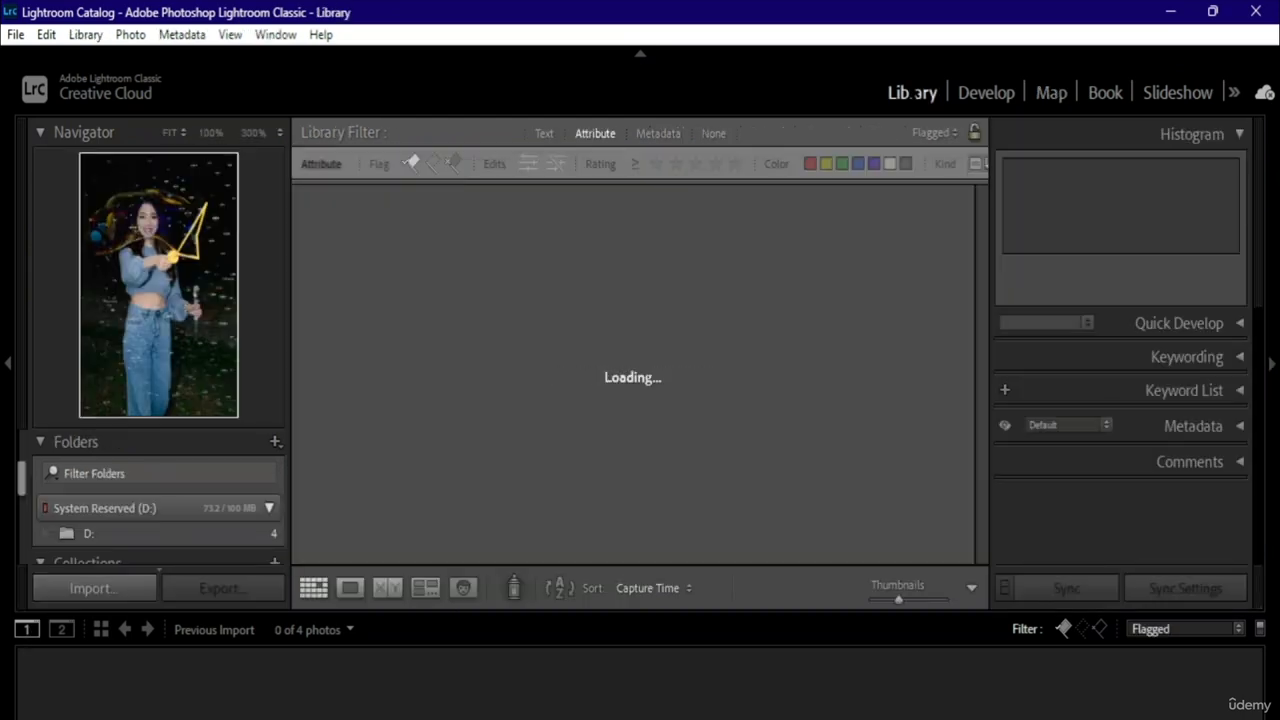
click(340, 632)
click(452, 458)
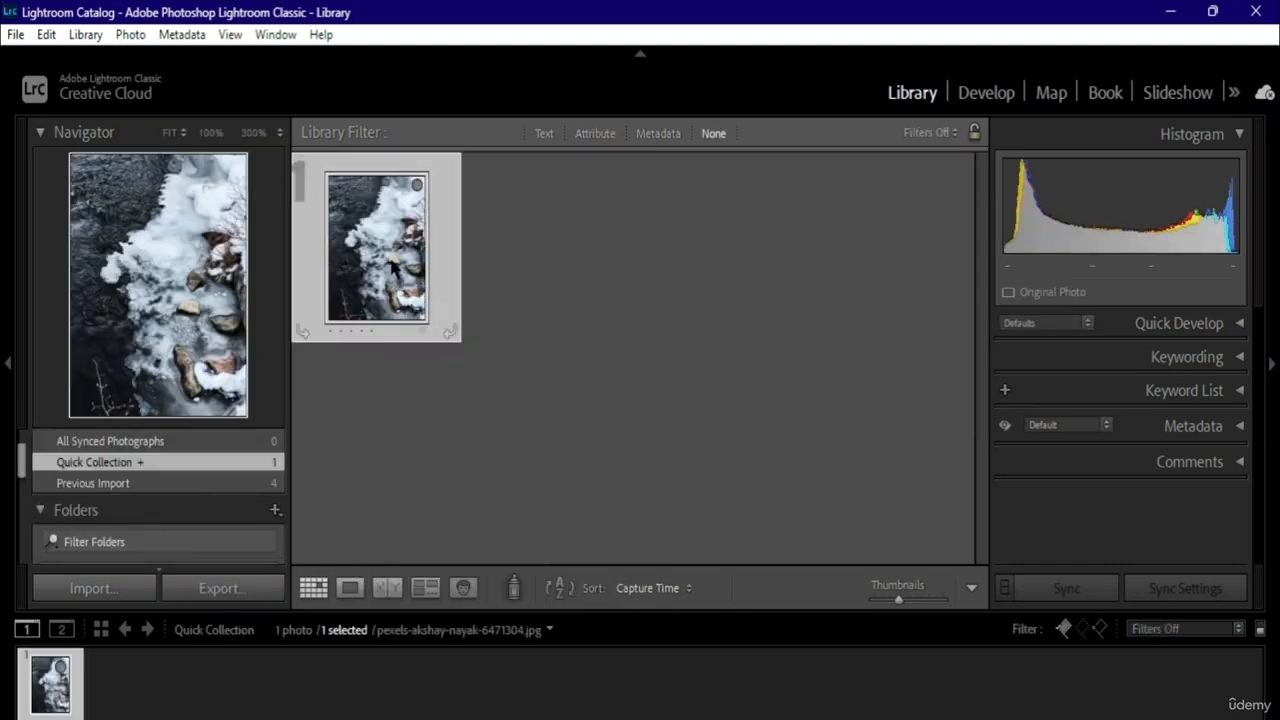
double_click(394, 266)
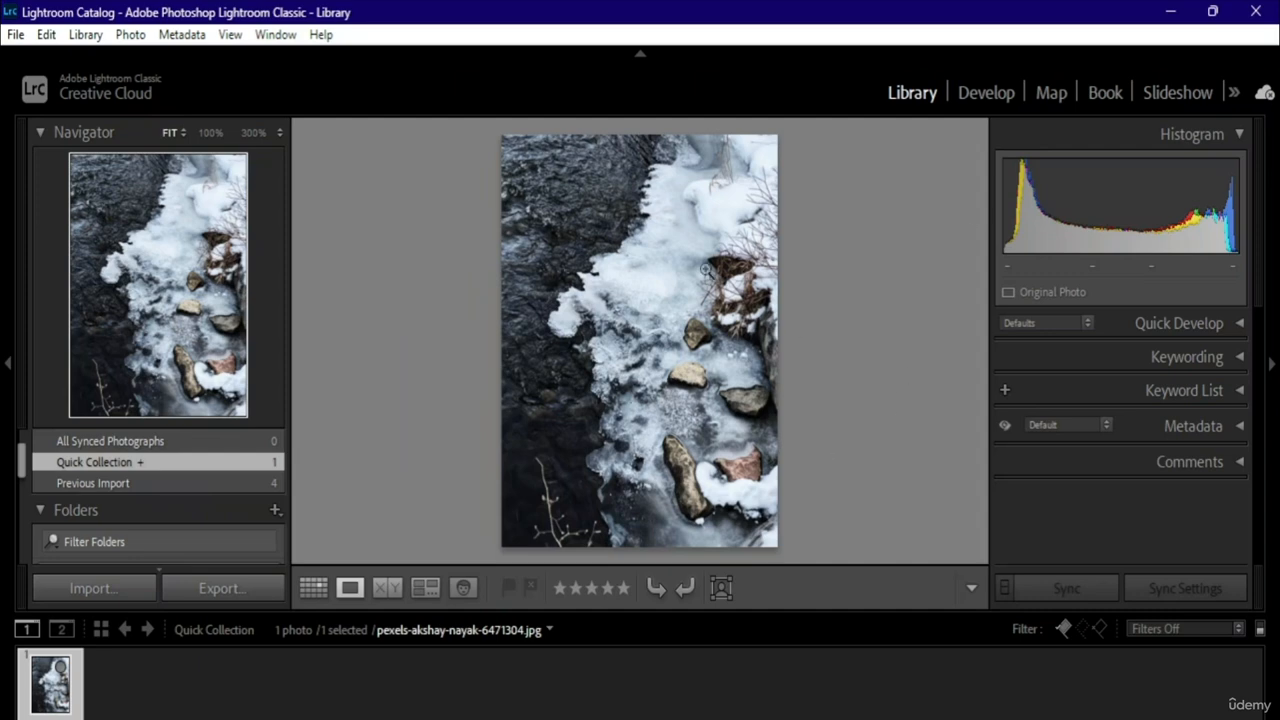
- Revisit the Map module, open the Book module and review its book settings
click(1050, 94)
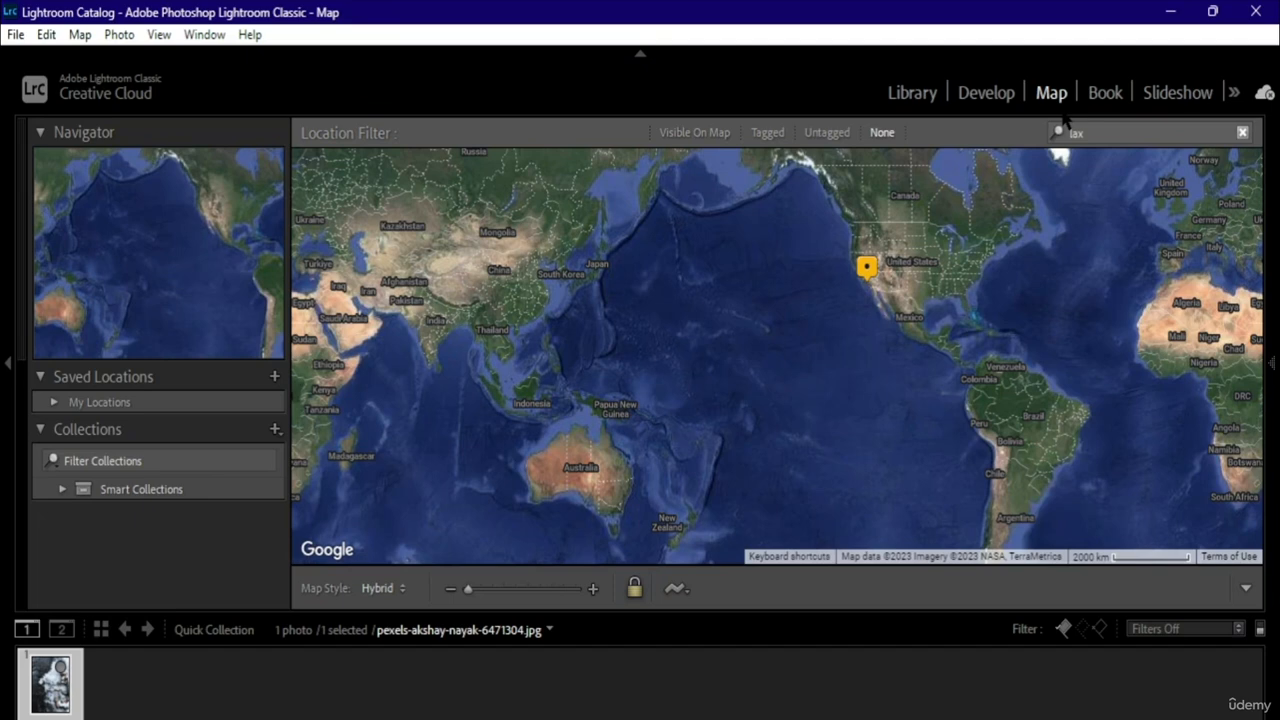
click(1105, 92)
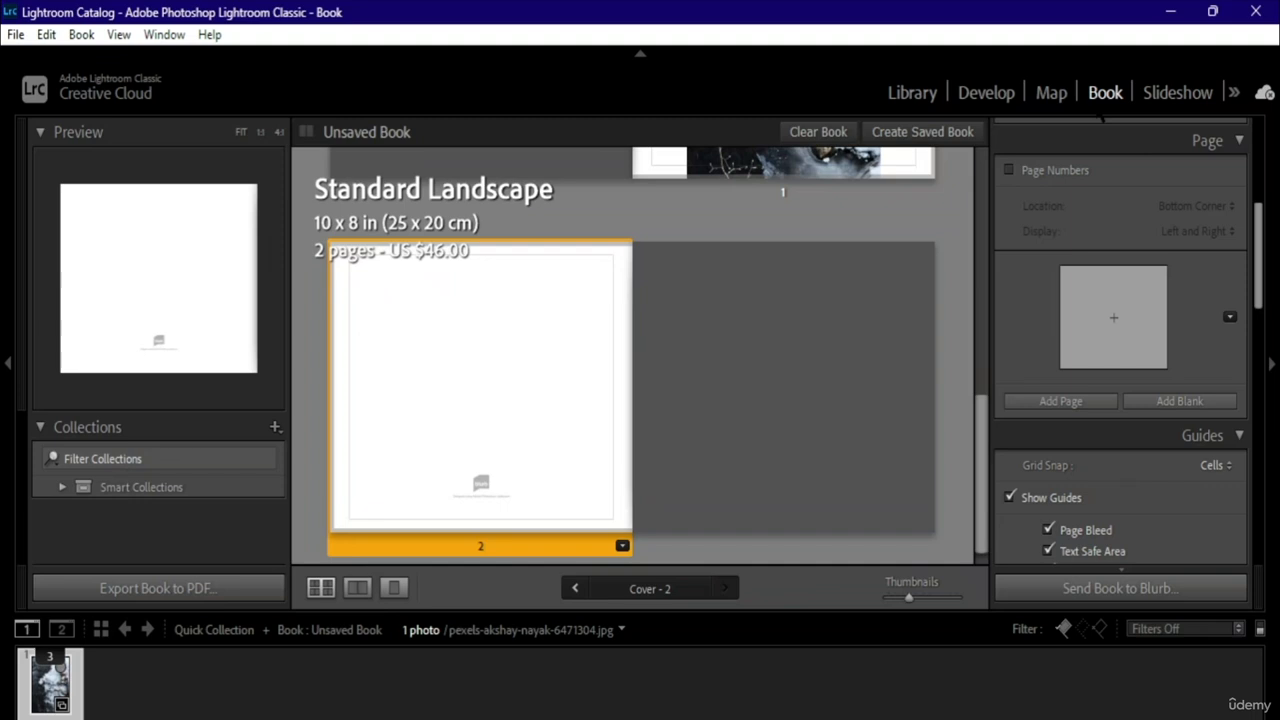
scroll(1135, 398, up, 5)
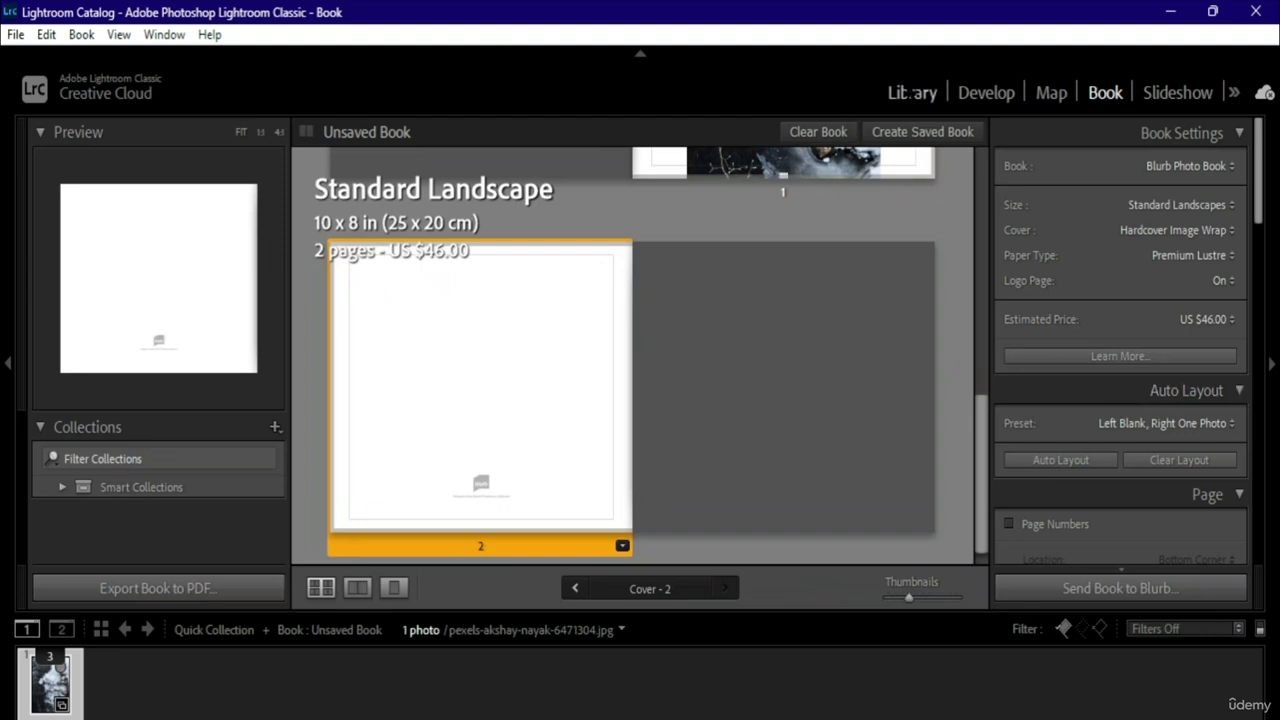
- Return to the Library's grid view, toggle the Flagged filter and set the photo filter to Filters Off
click(903, 93)
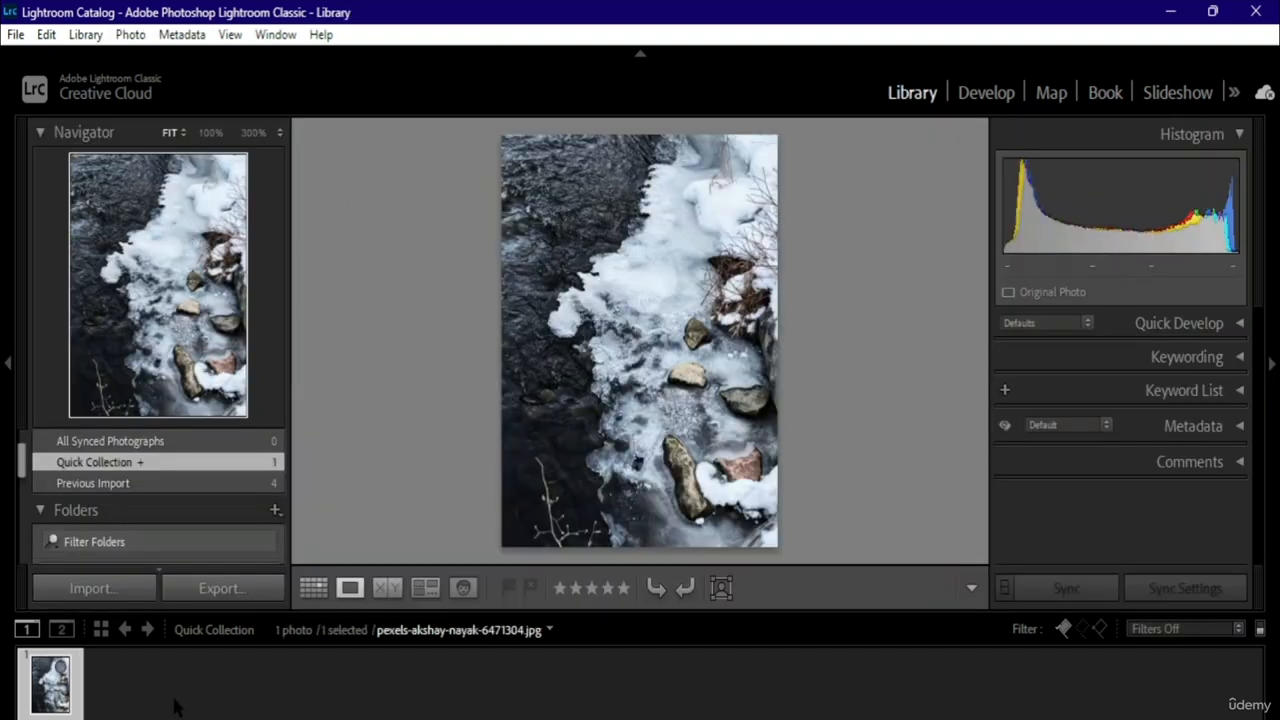
click(100, 629)
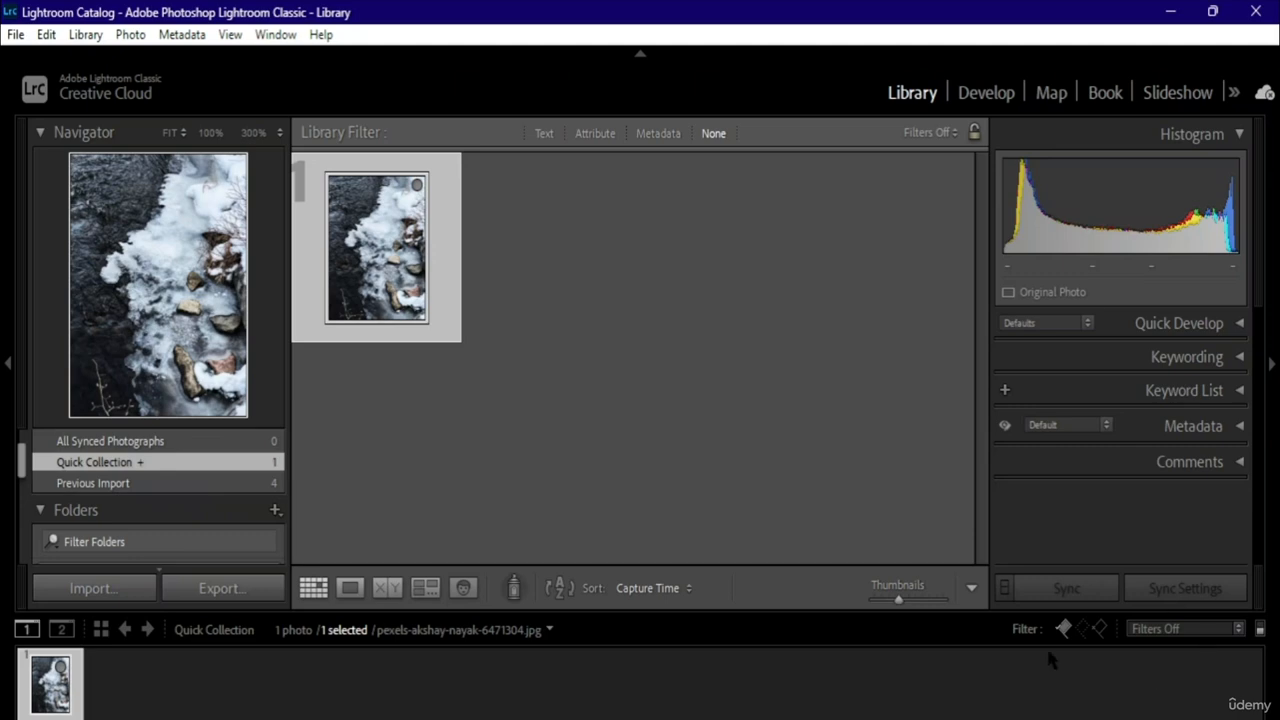
key(ctrl+l)
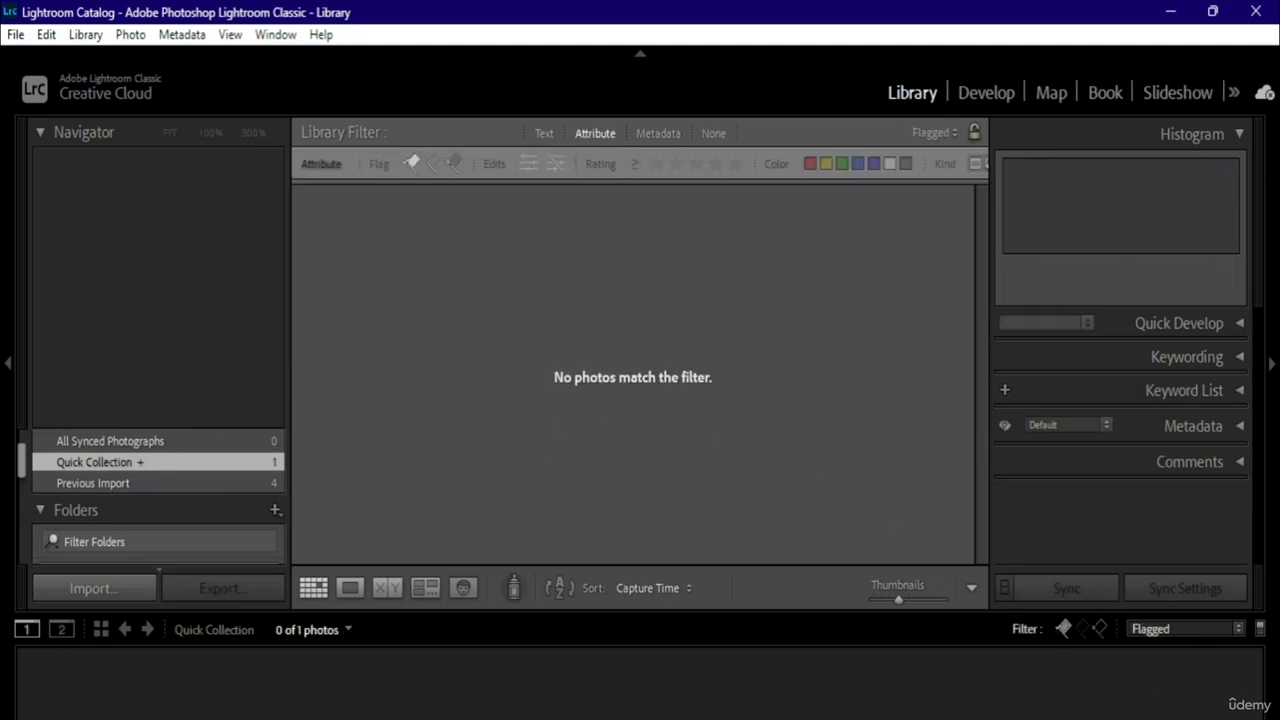
click(1160, 628)
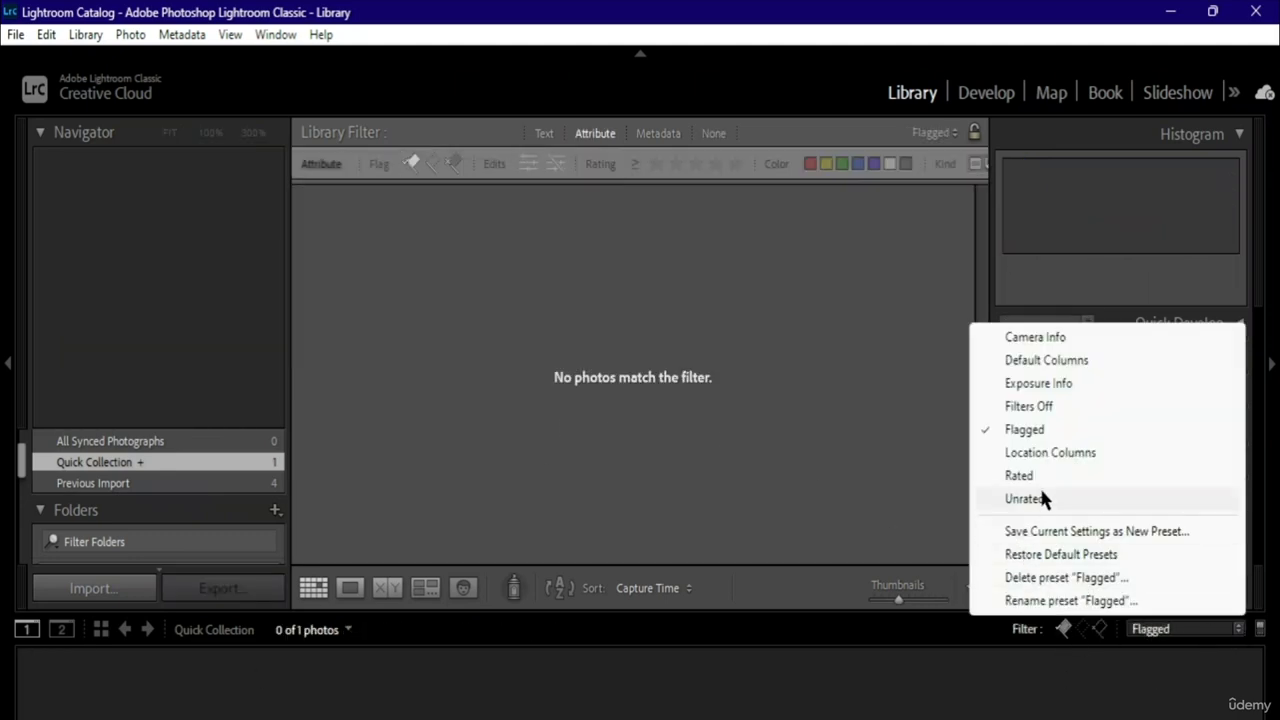
click(1053, 403)
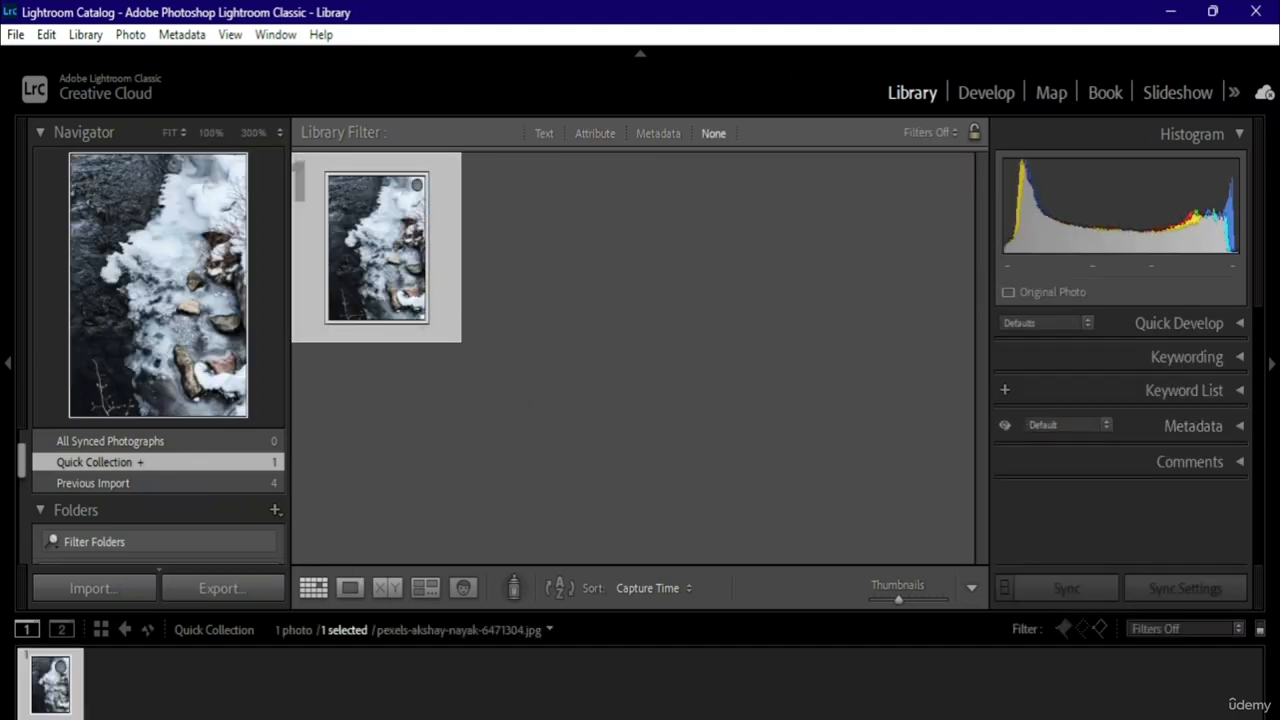
- Start a photo import and choose the System Reserved (D:) drive as the source folder
click(116, 595)
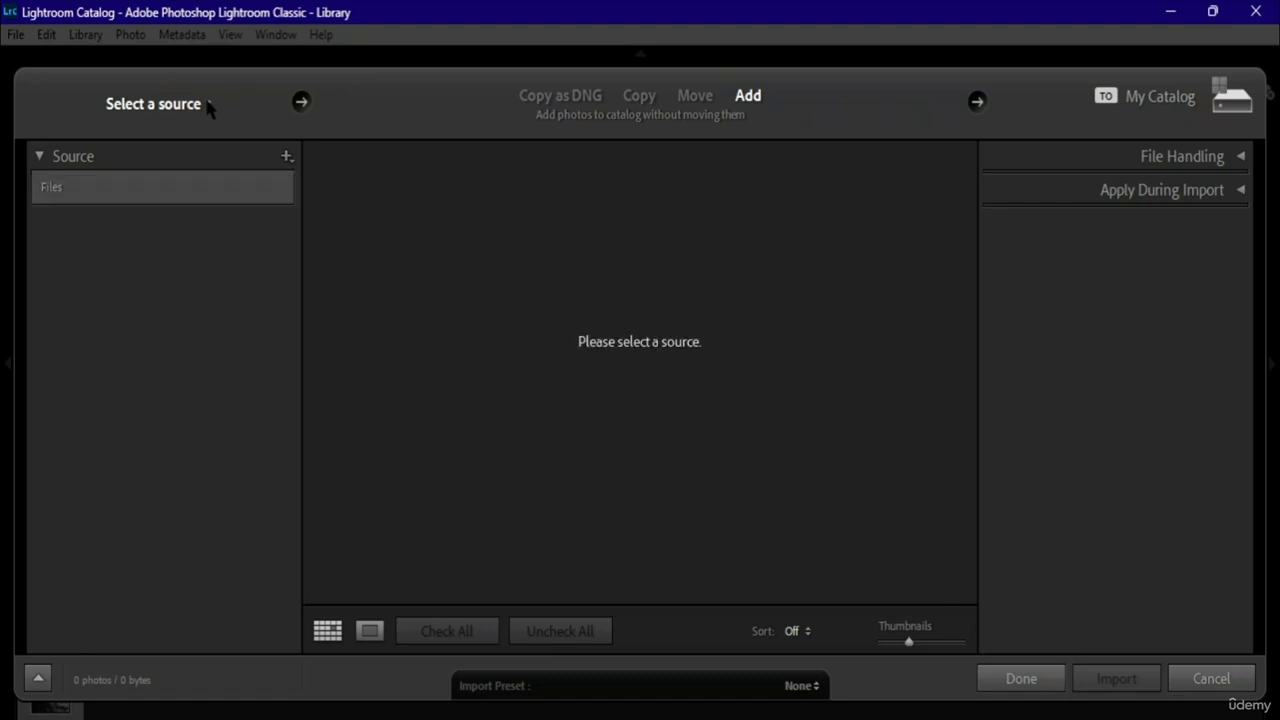
click(205, 104)
click(183, 250)
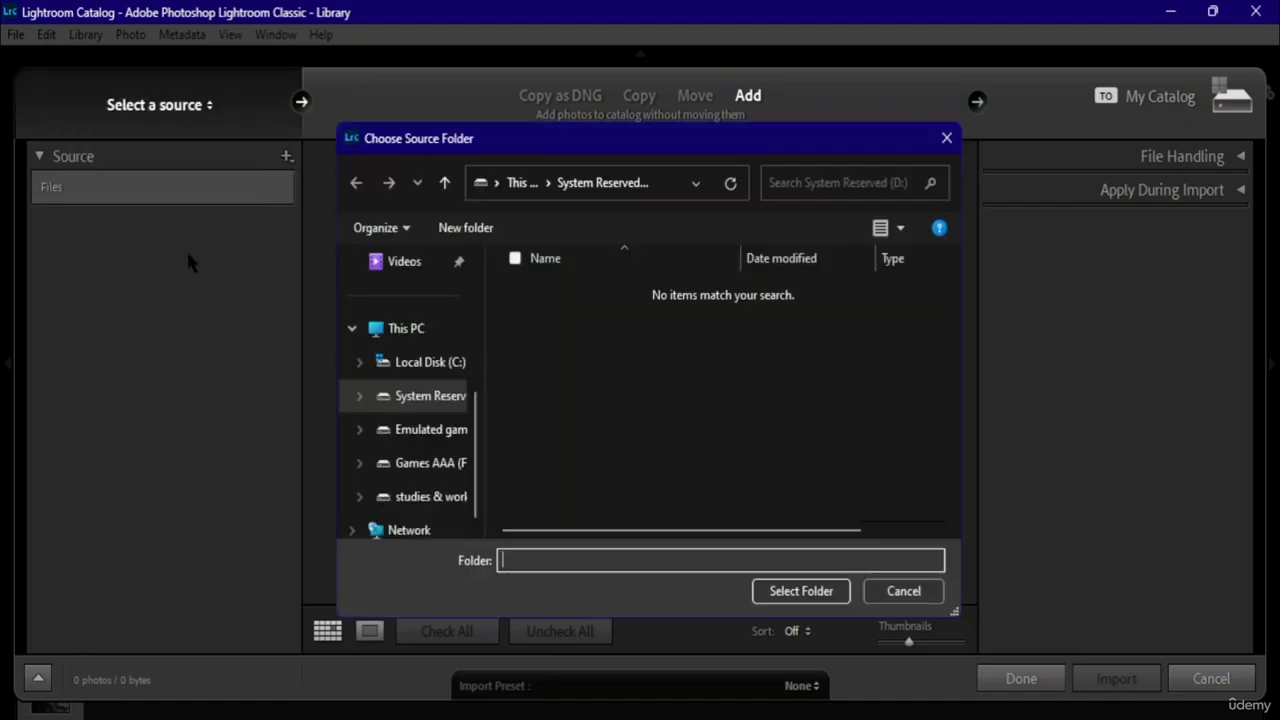
click(442, 428)
click(437, 396)
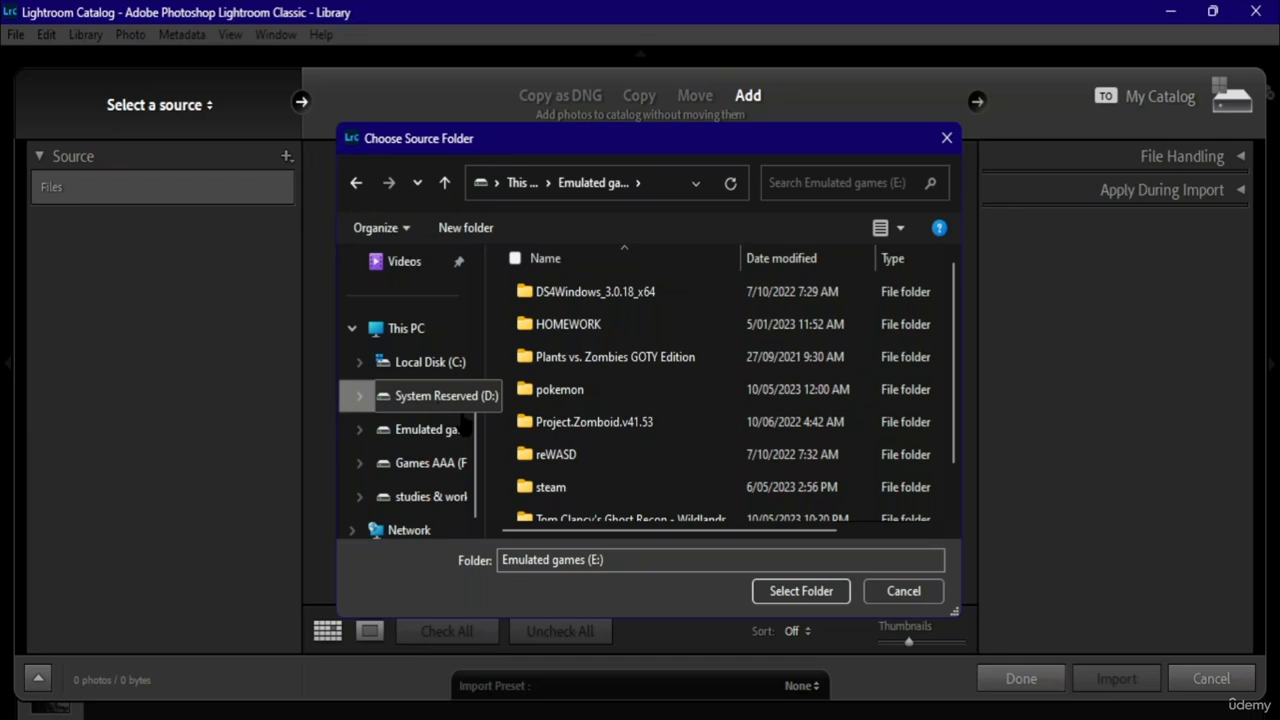
click(823, 591)
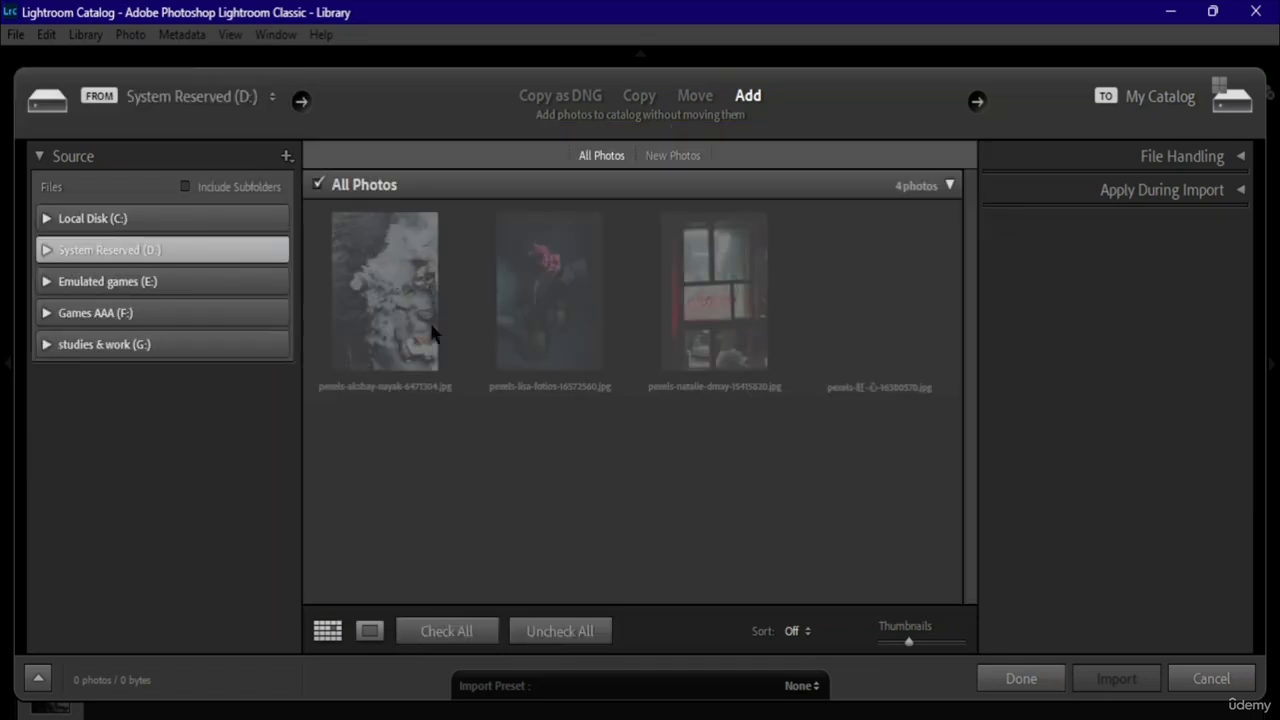
- Toggle the selection of all photos in the import list and close the import window with Done
click(318, 185)
click(320, 185)
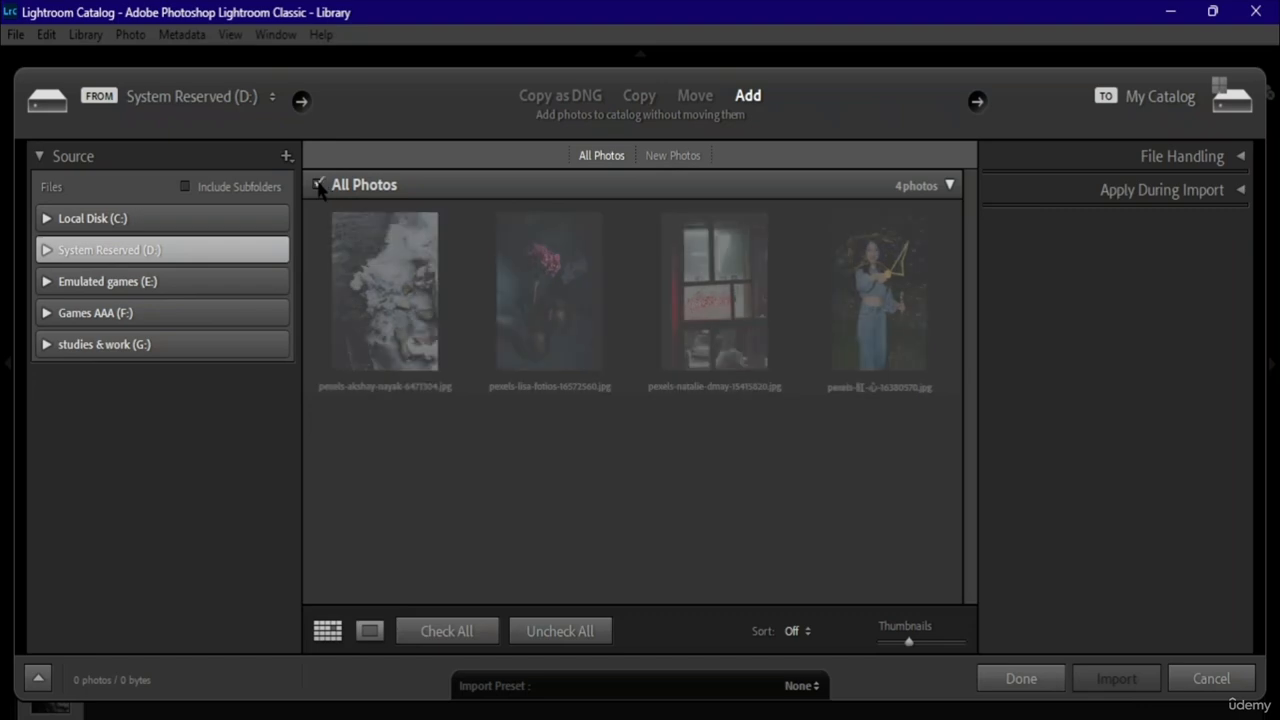
click(1021, 682)
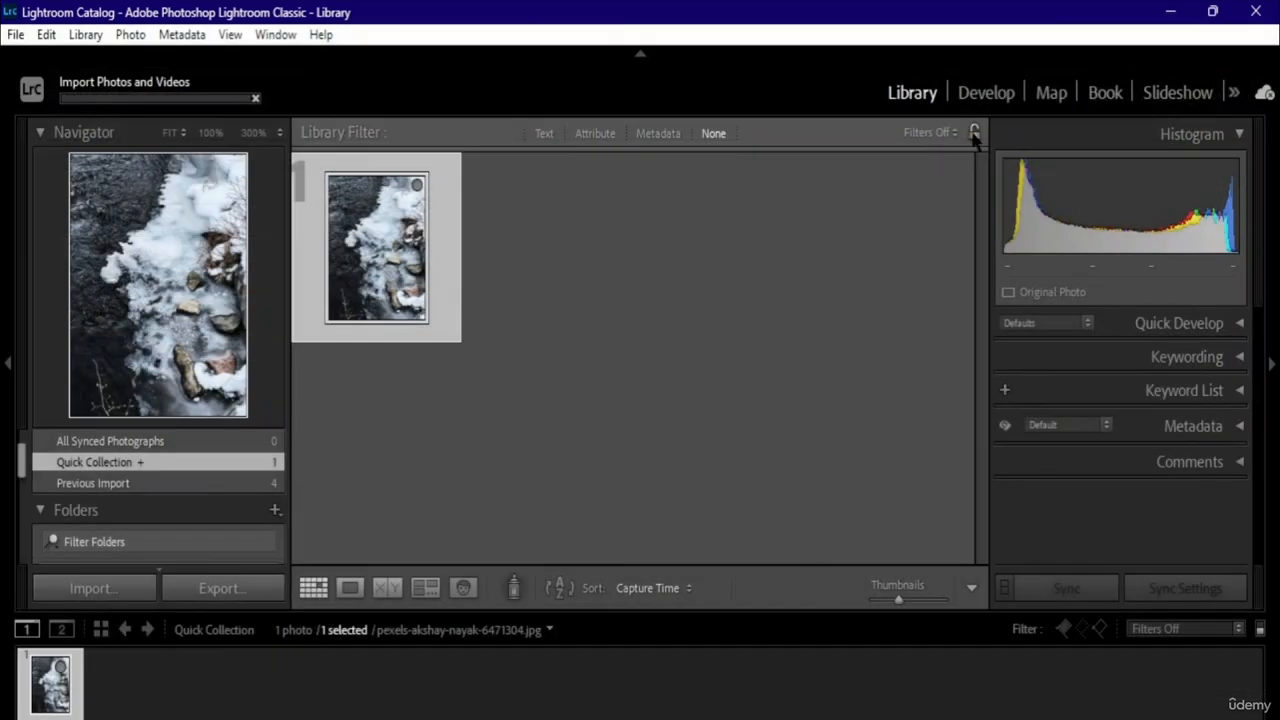
- Set the Library filter preset to Unrated
click(948, 133)
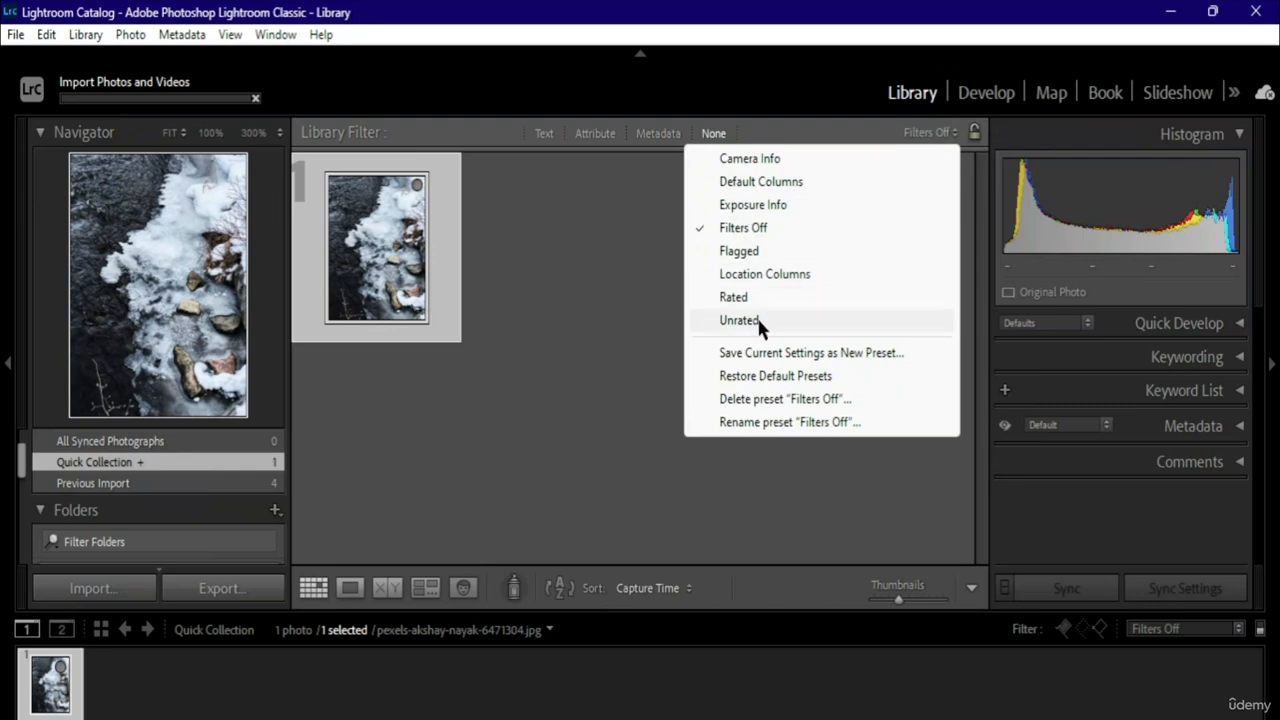
click(760, 320)
click(930, 135)
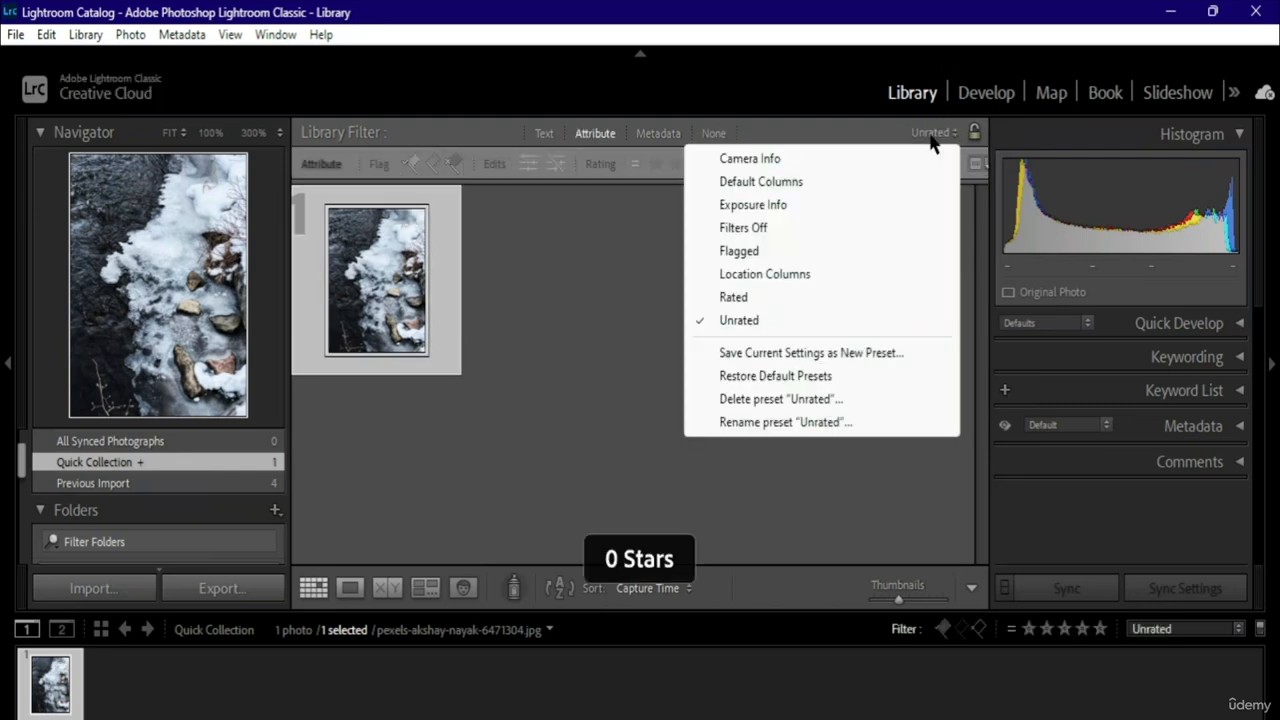
click(761, 318)
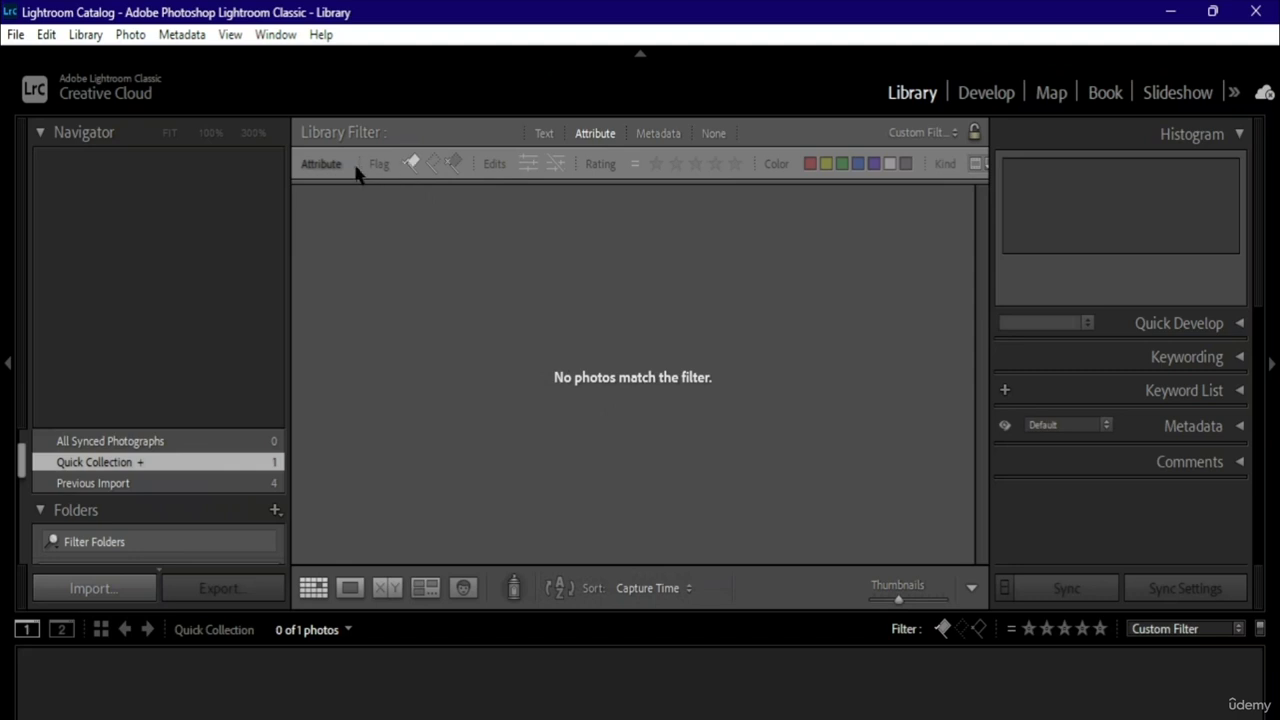
- Add rejected and unflagged photos to the flag criteria of the Library's attribute filter
click(454, 163)
click(431, 164)
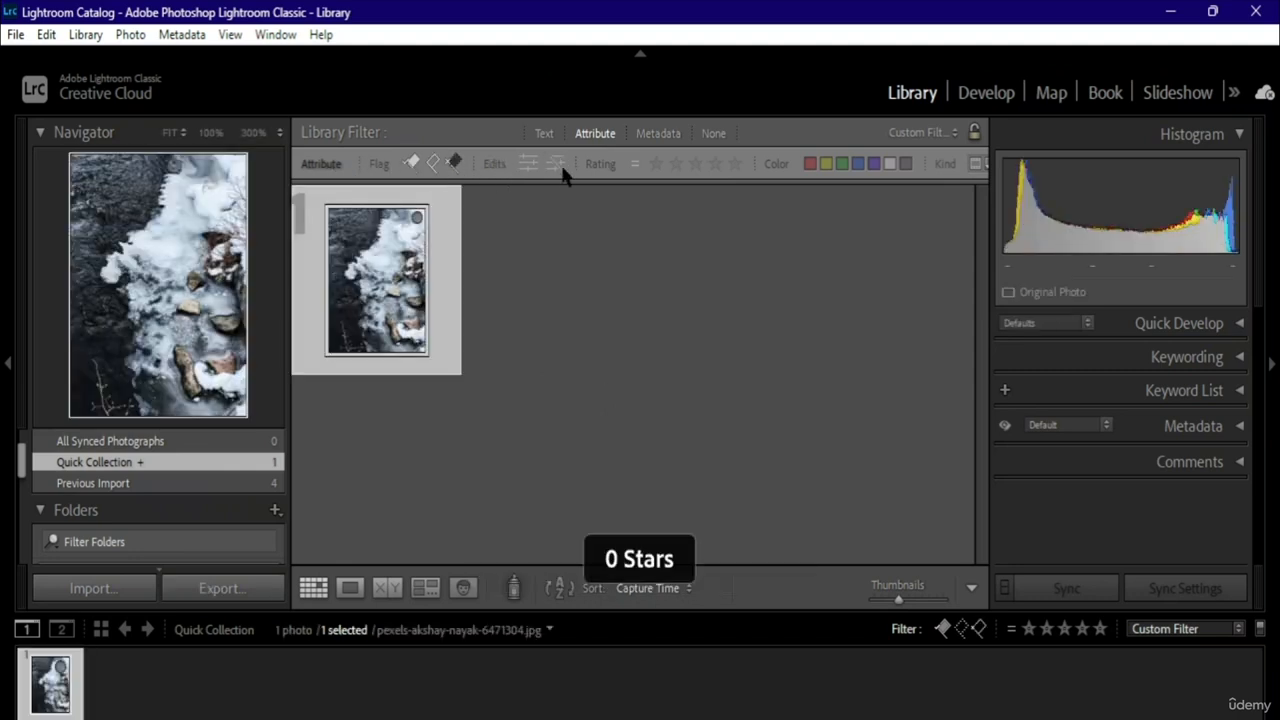
- Limit the Library's attribute filter to edited photos and restore the default filter presets
click(528, 164)
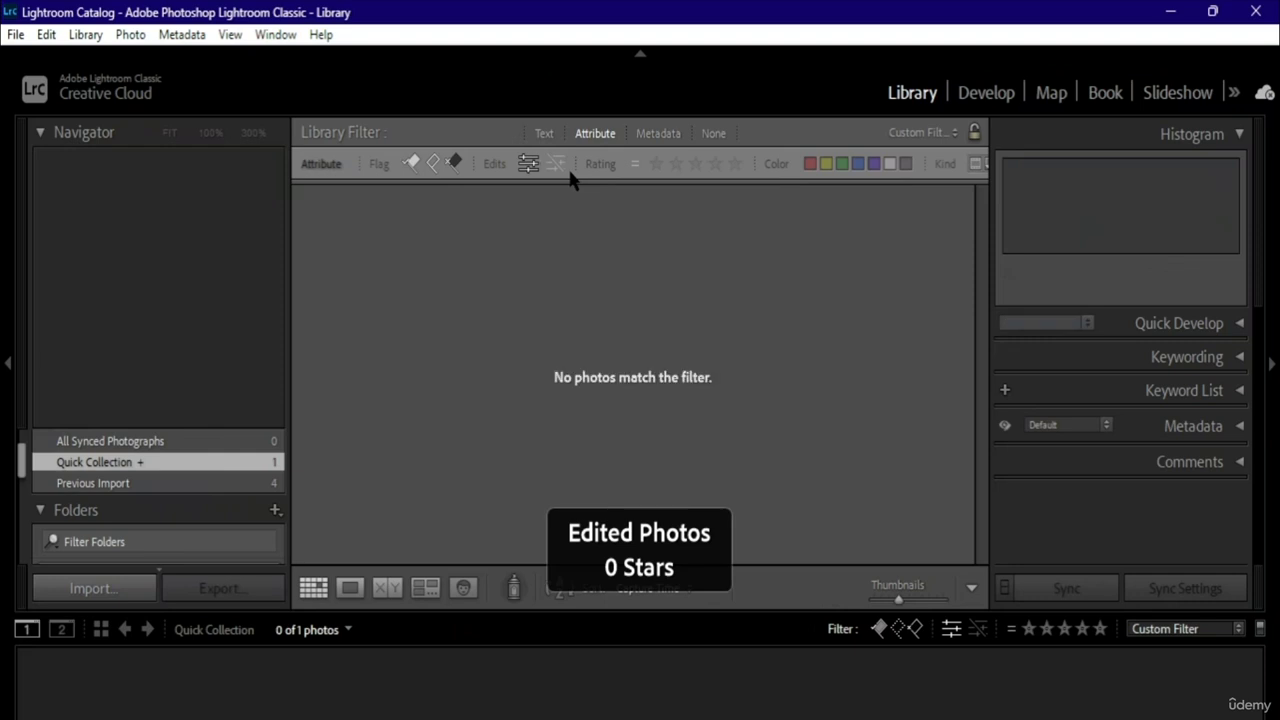
click(1238, 628)
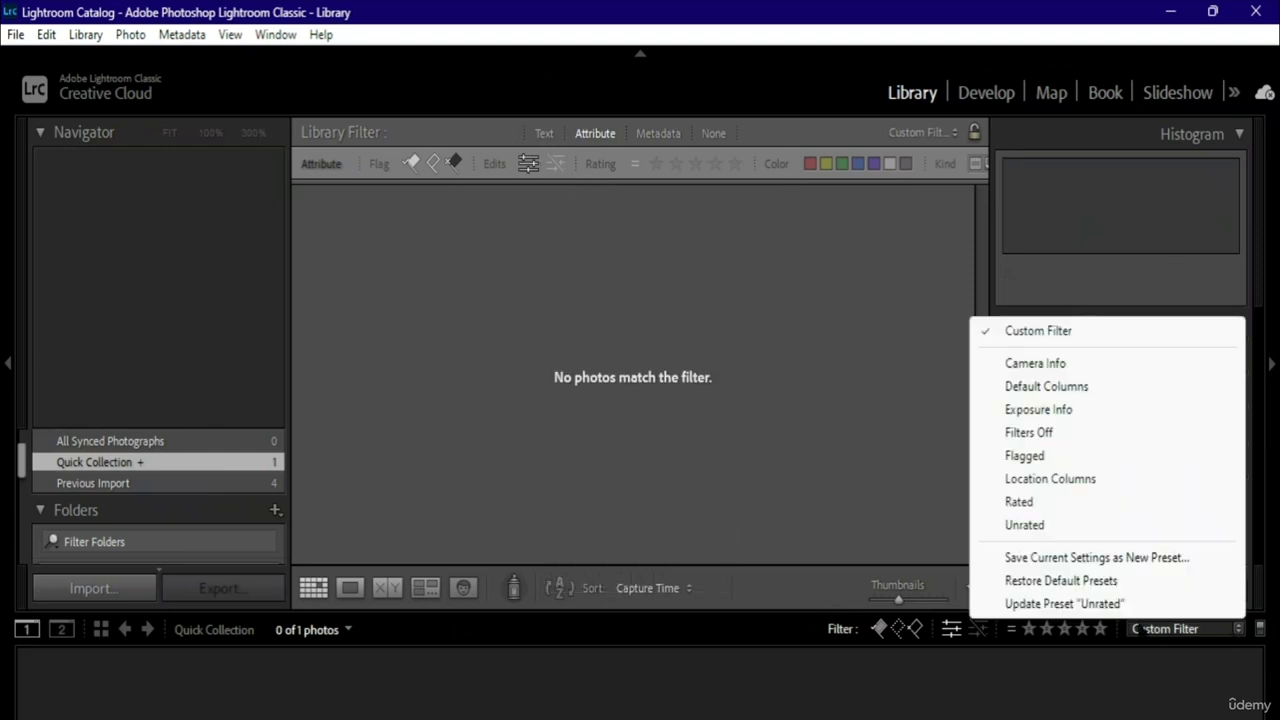
click(1080, 582)
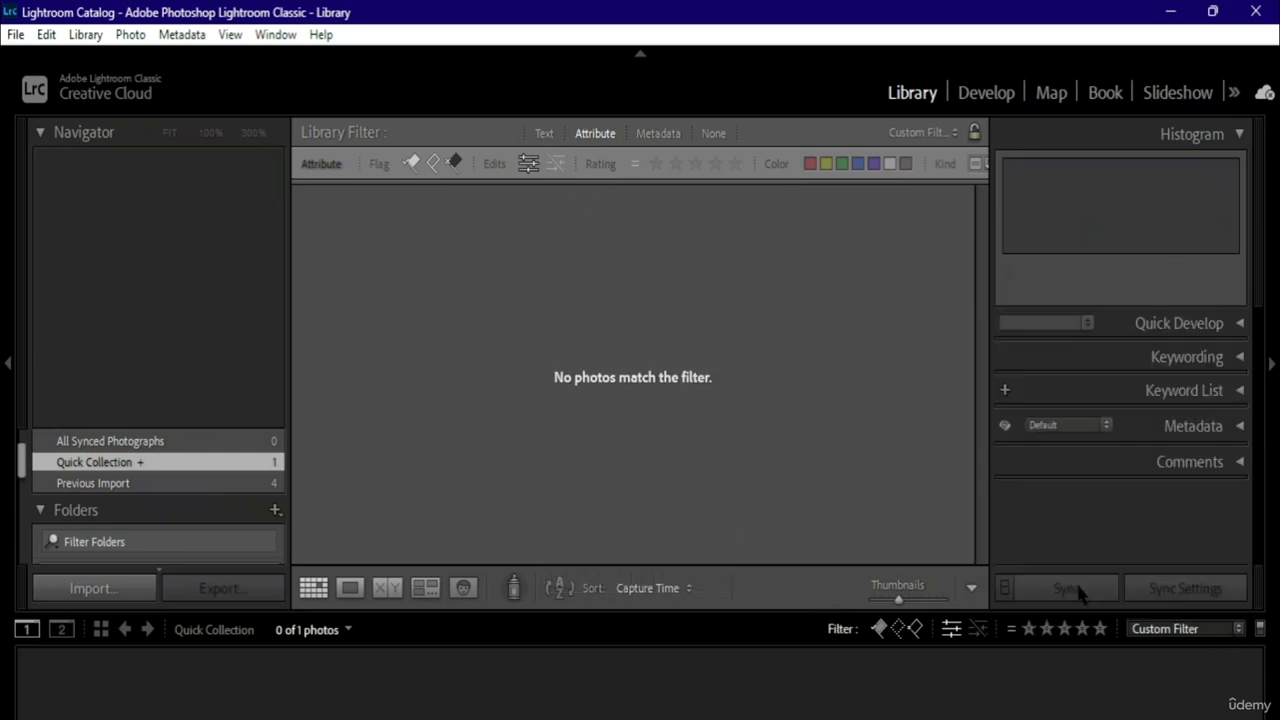
- Set the Library filter preset to Filters Off, briefly show the text filter, and return the filter to None
click(1238, 628)
click(1076, 452)
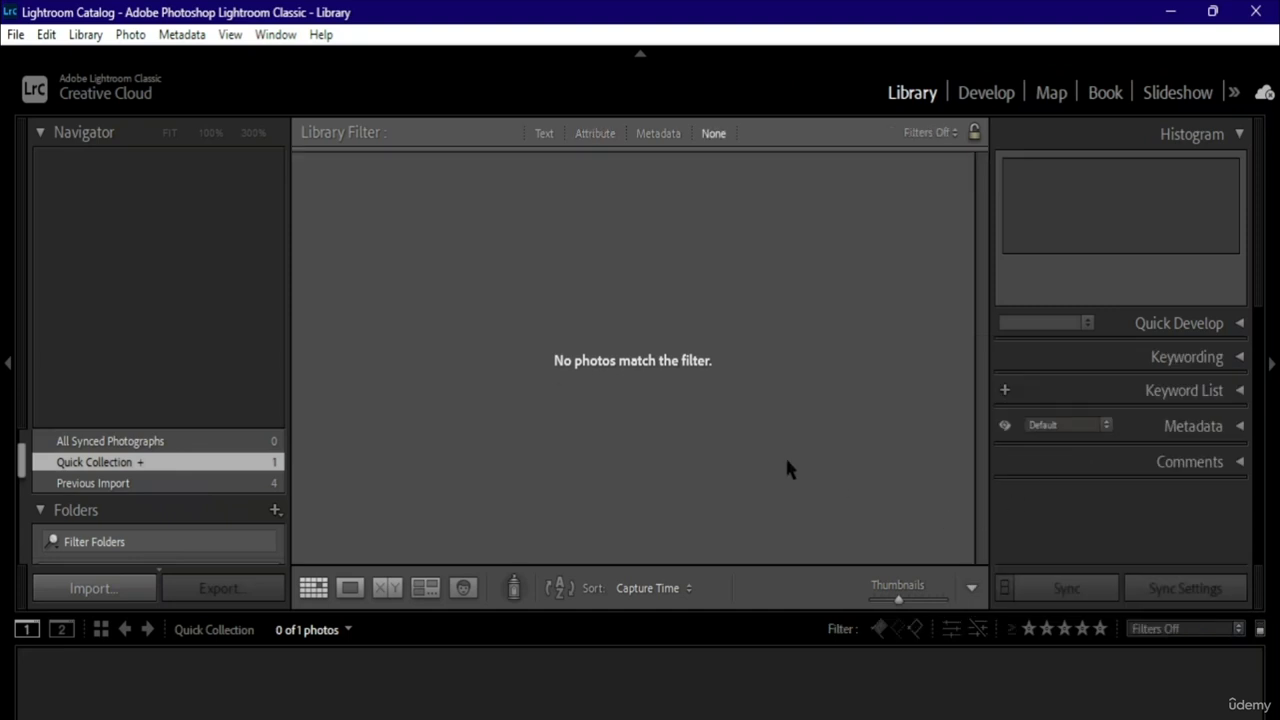
click(672, 134)
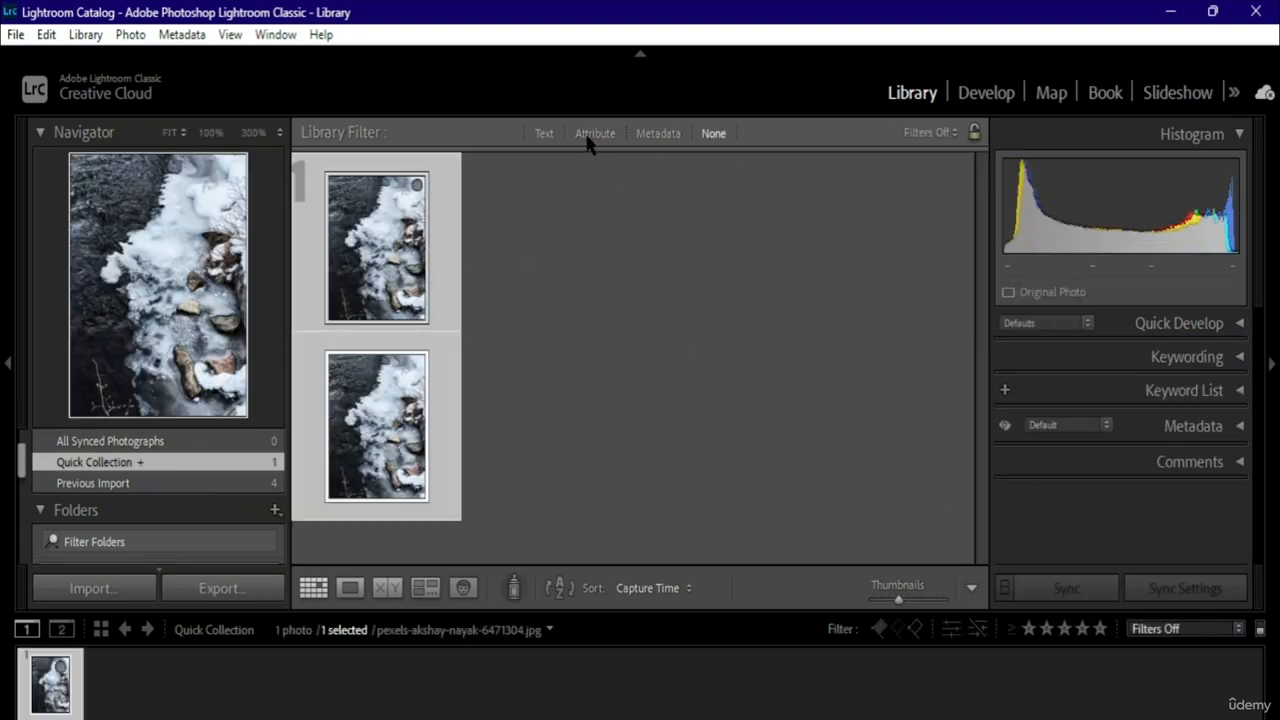
click(541, 134)
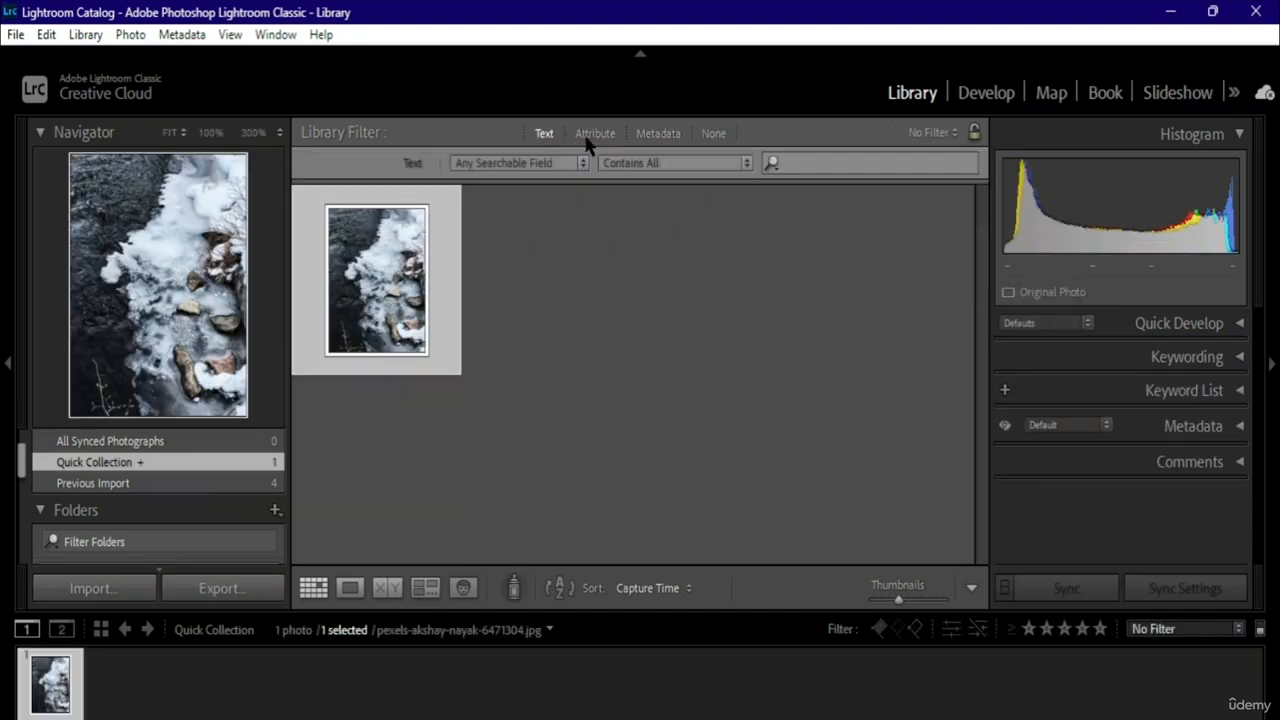
click(713, 134)
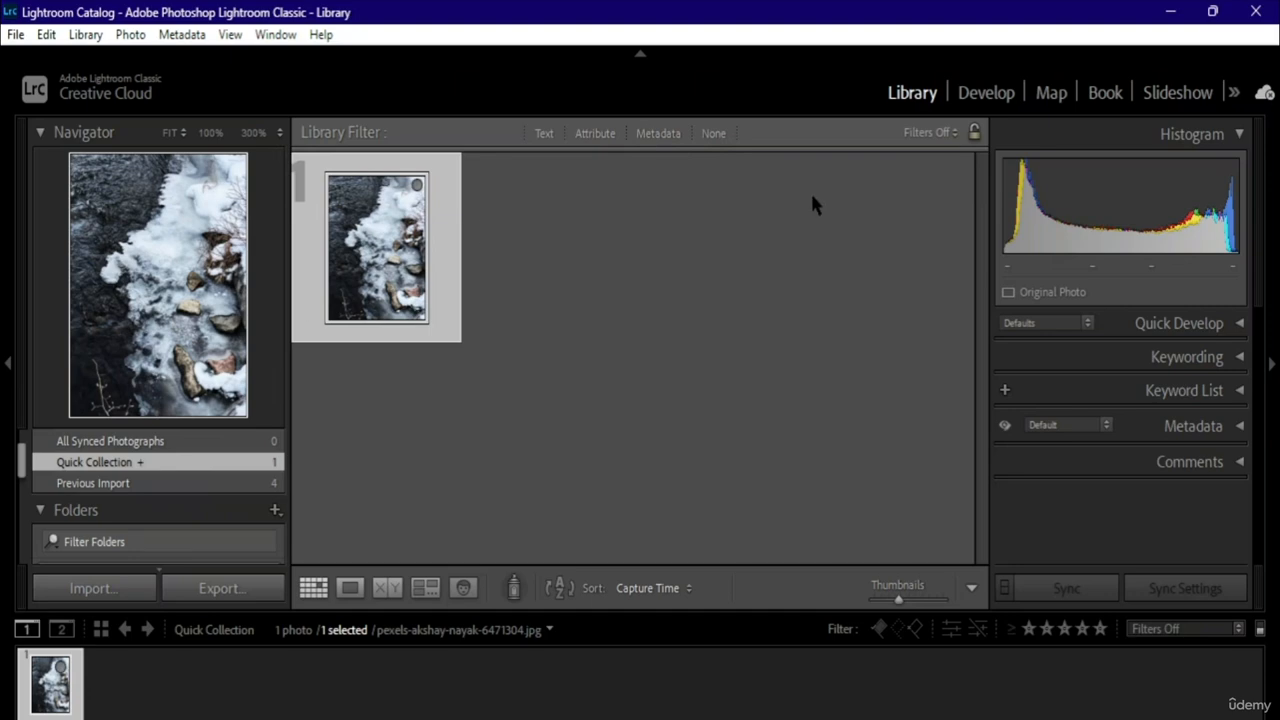
- Switch to the Book module and look over the unsaved book's covers, first page and available book settings
click(1103, 92)
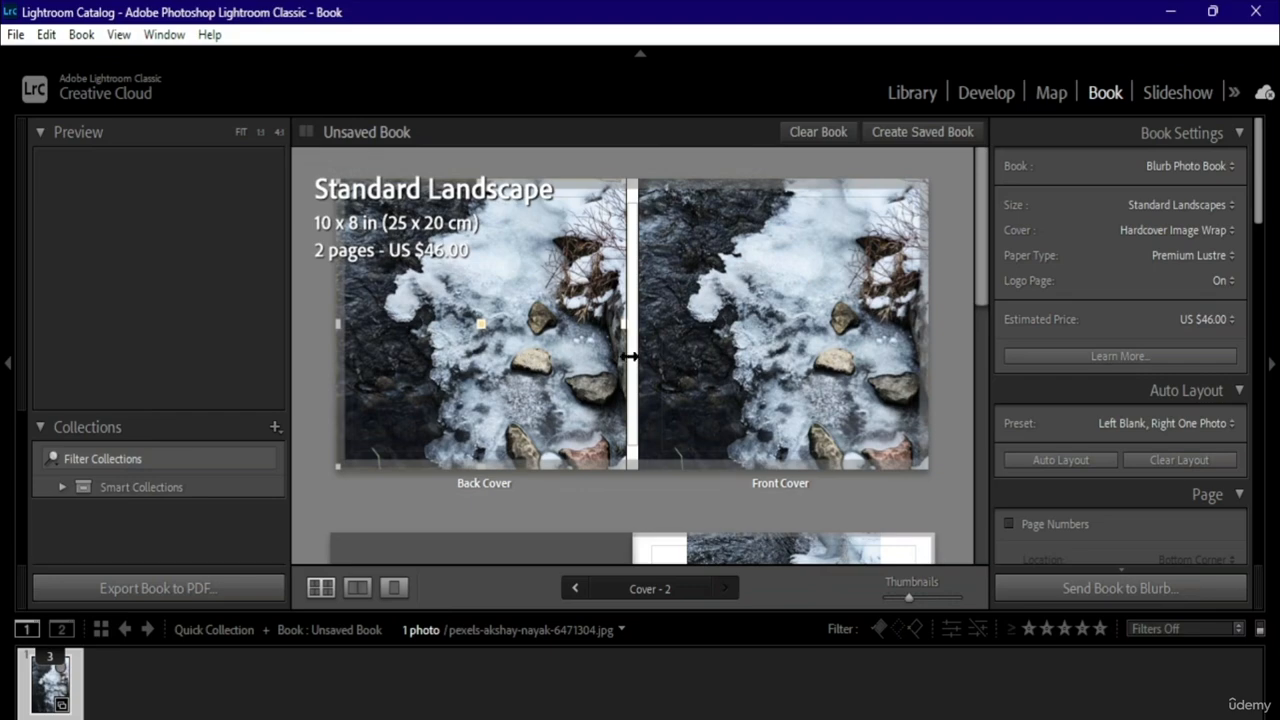
scroll(628, 362, down, 2)
scroll(628, 365, up, 2)
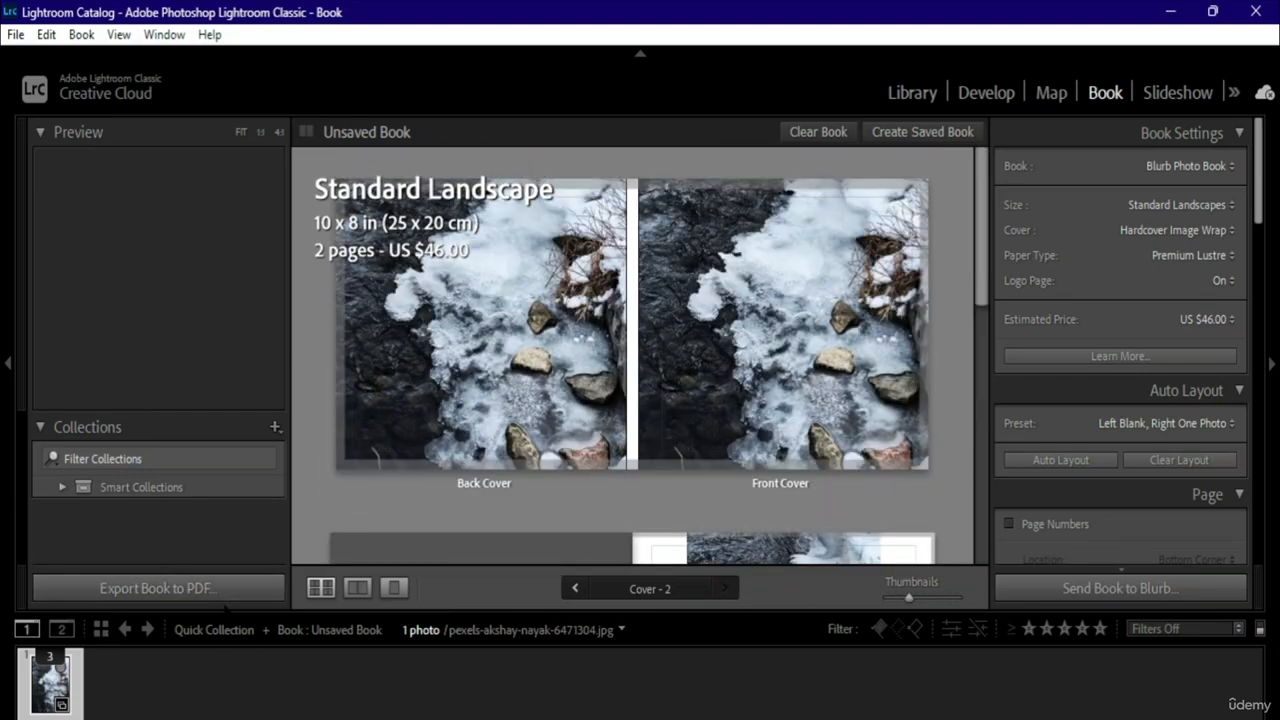
click(575, 588)
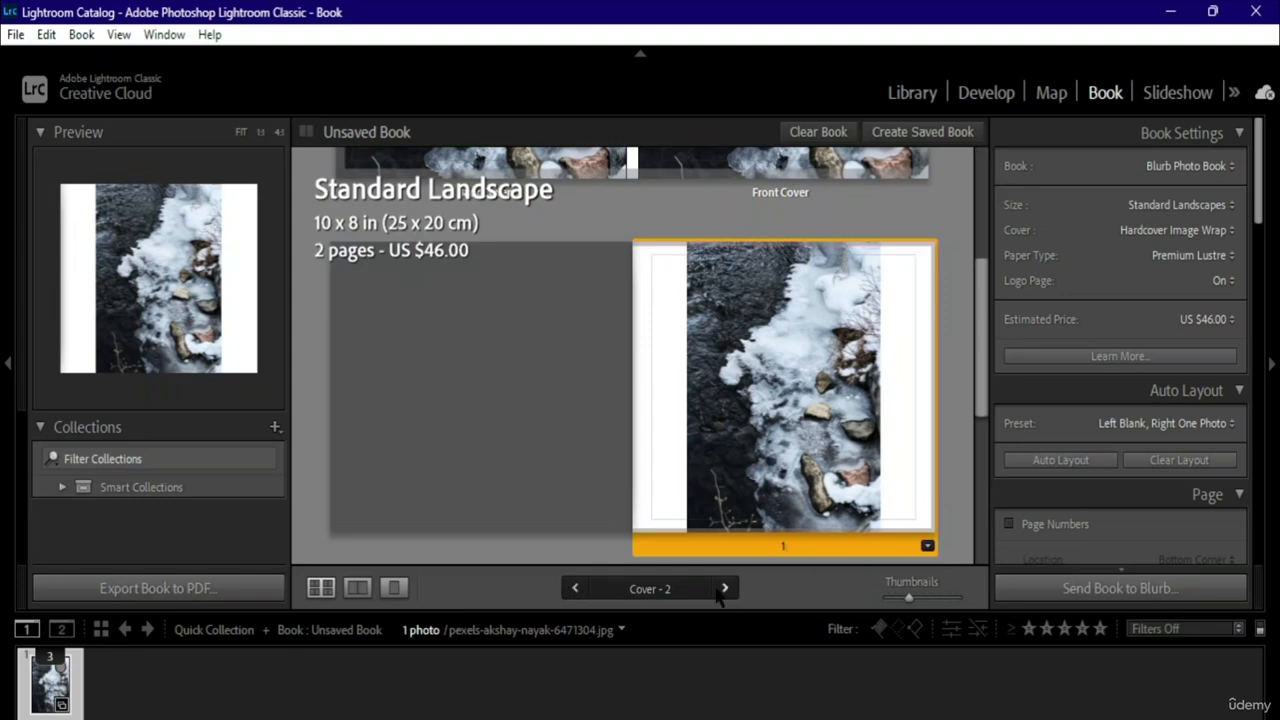
click(575, 588)
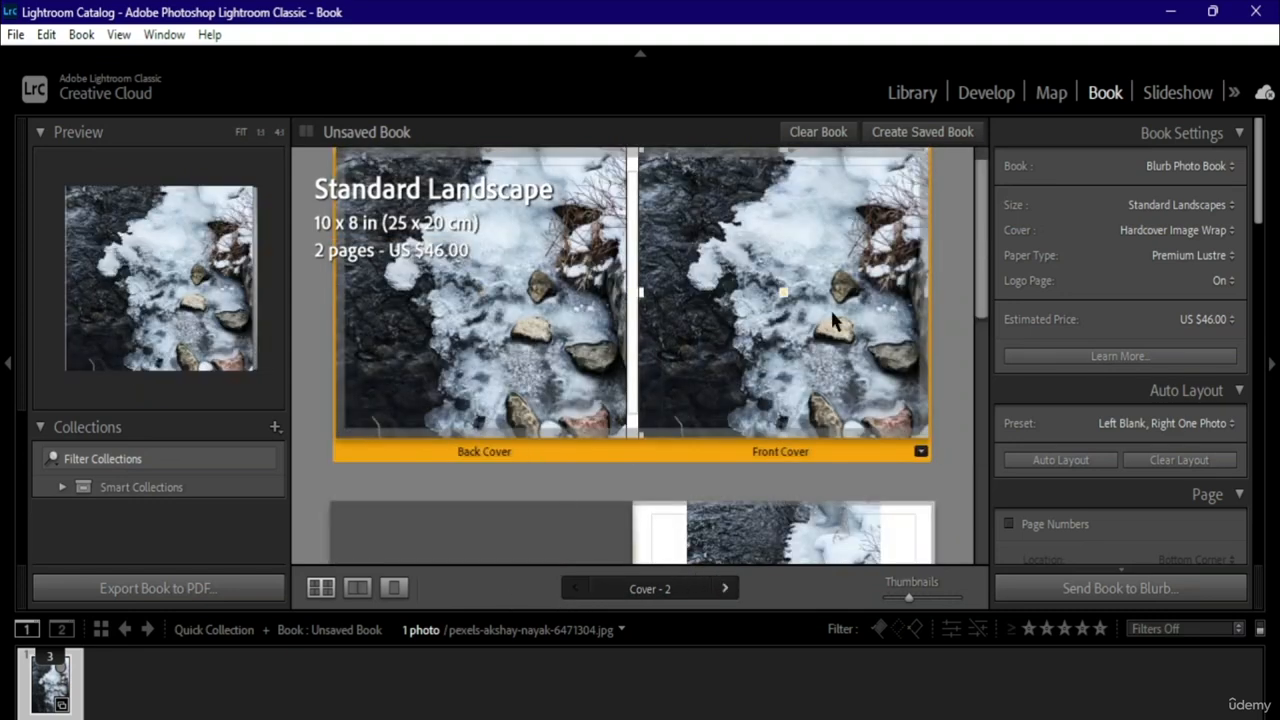
scroll(853, 458, up, 1)
scroll(853, 460, down, 3)
scroll(853, 460, up, 3)
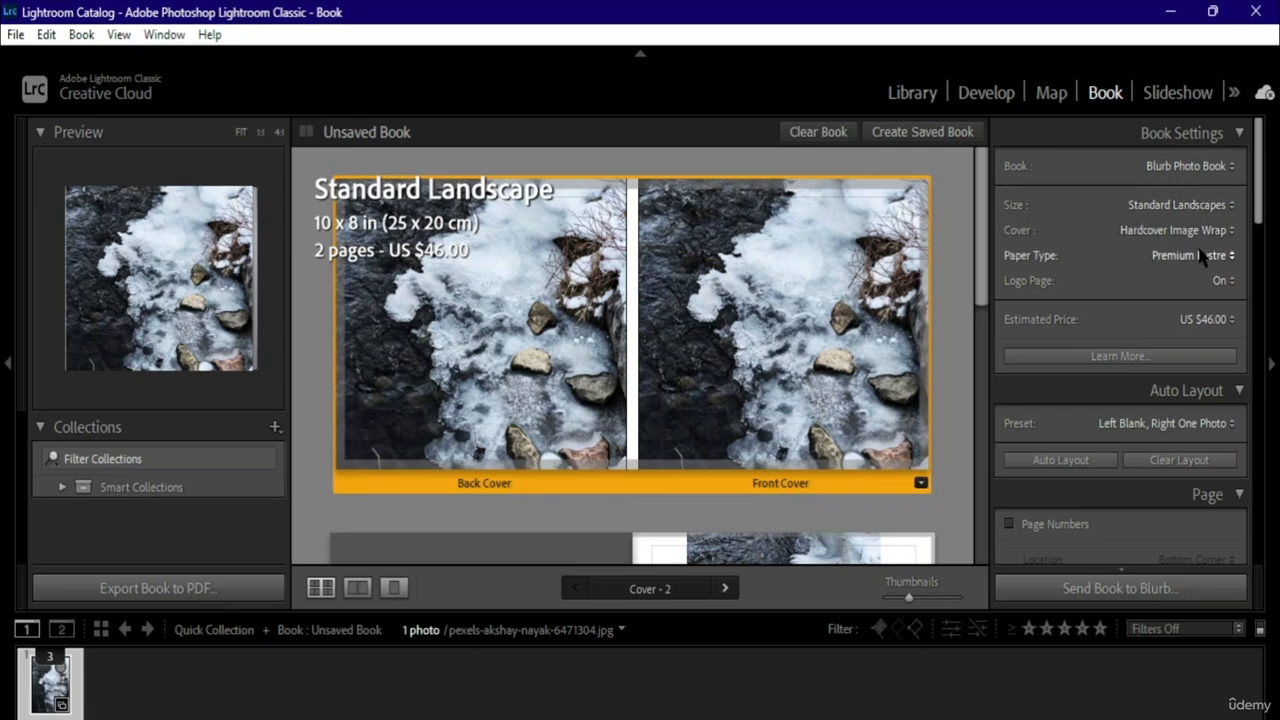
scroll(1222, 295, down, 2)
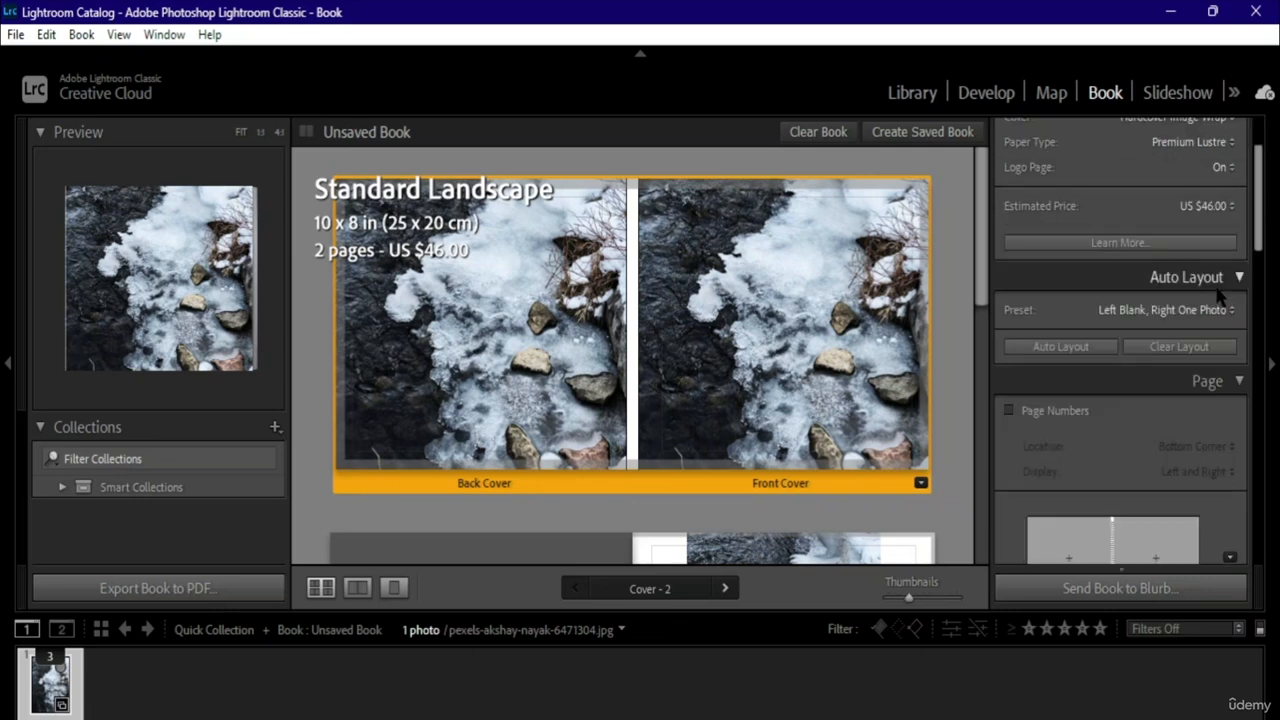
scroll(1220, 305, up, 2)
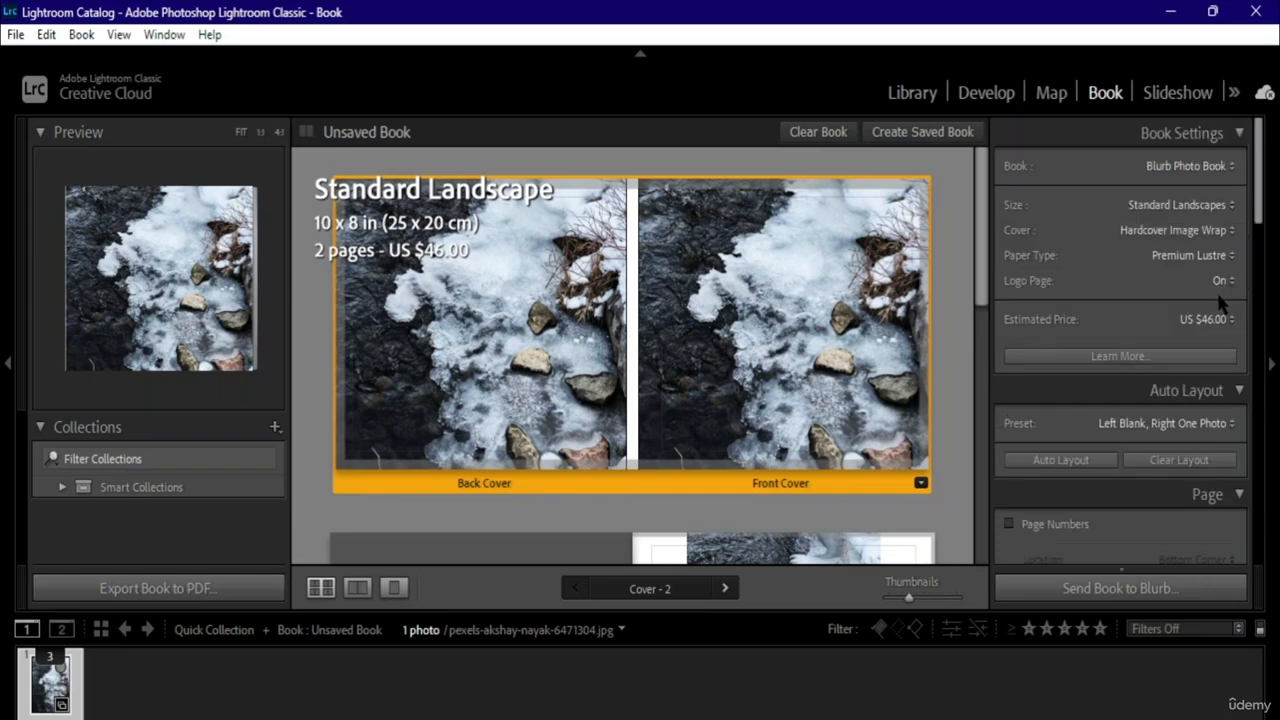
- Keep the book type as Blurb Photo Book and set its size to Large Landscapes, 13 x 11 in
click(1222, 166)
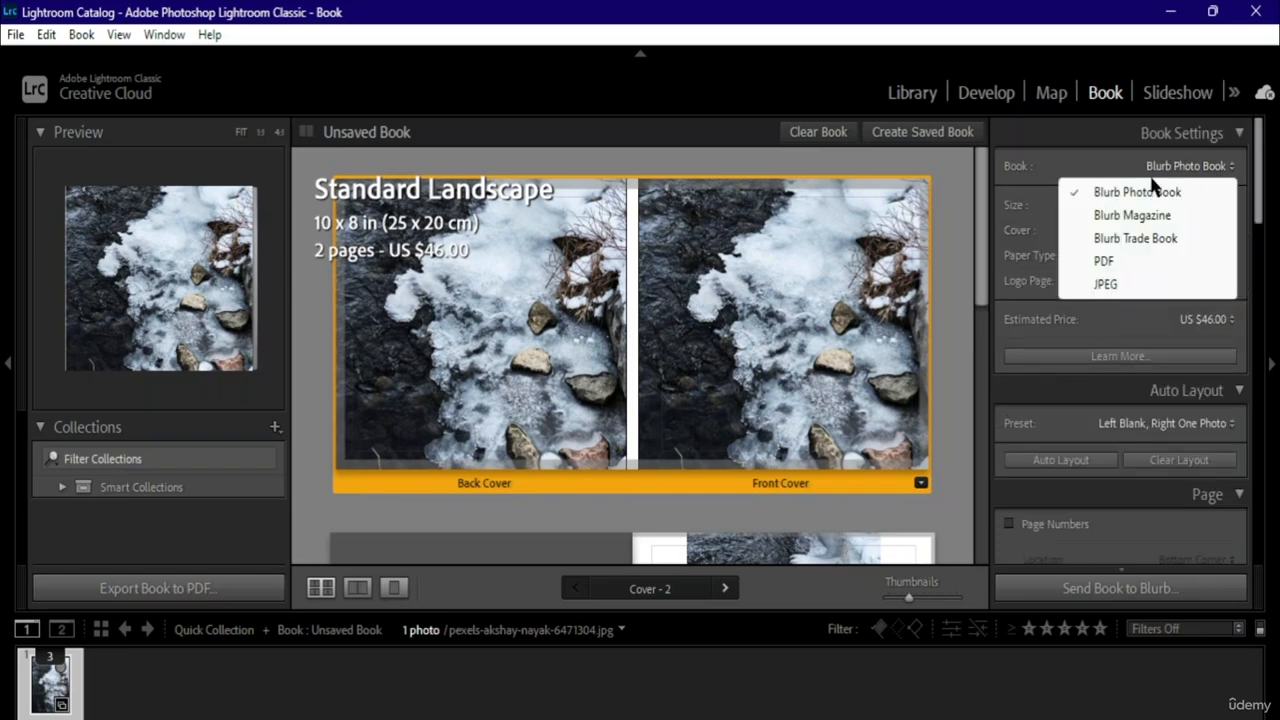
click(1190, 188)
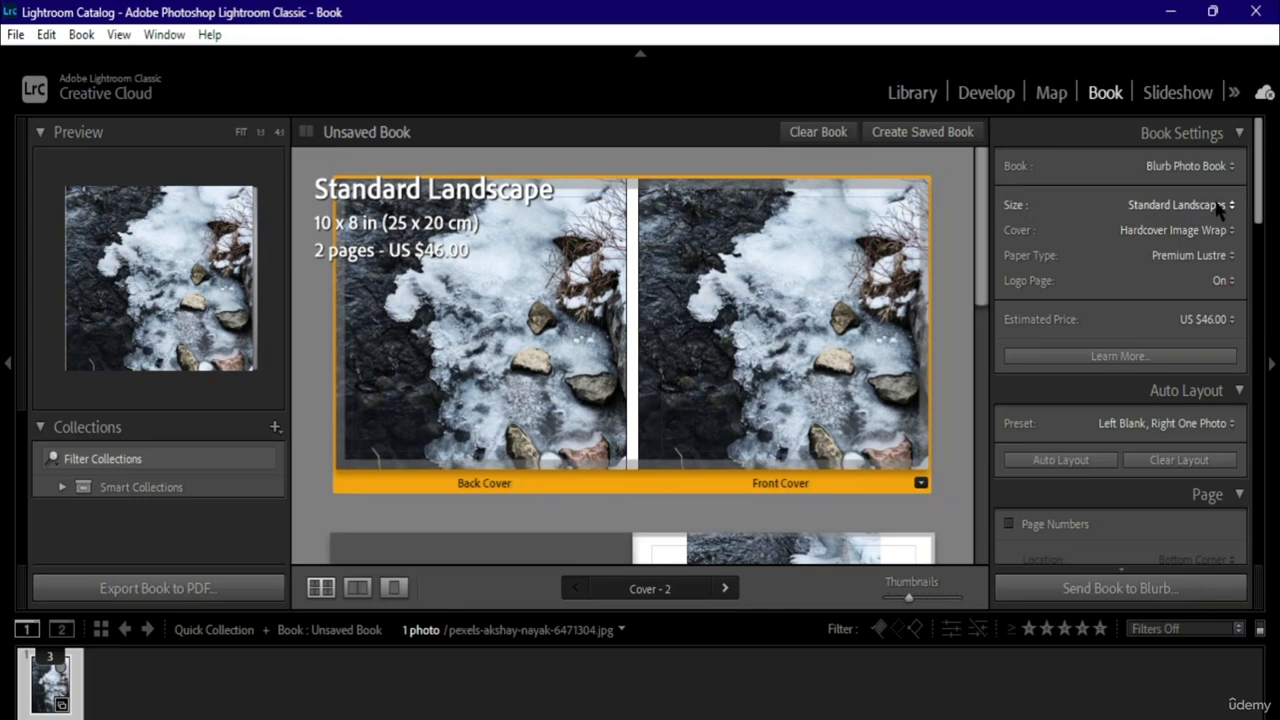
click(1222, 205)
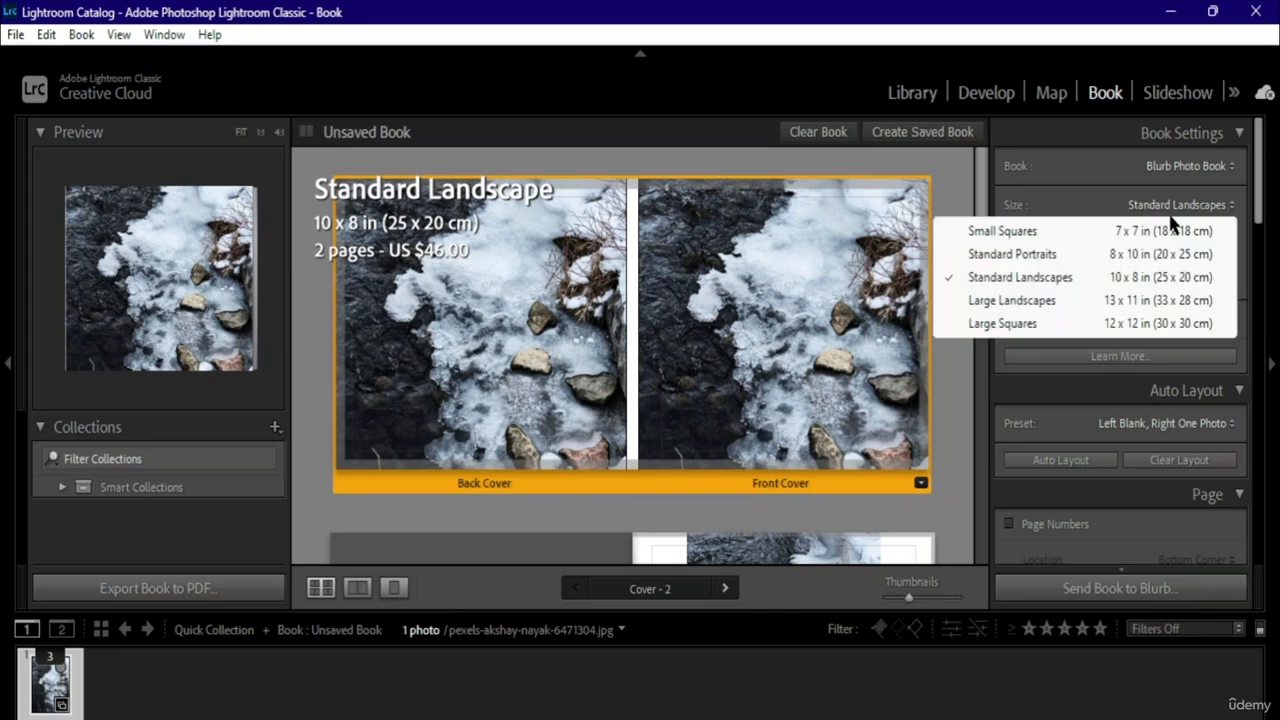
click(1046, 300)
click(718, 420)
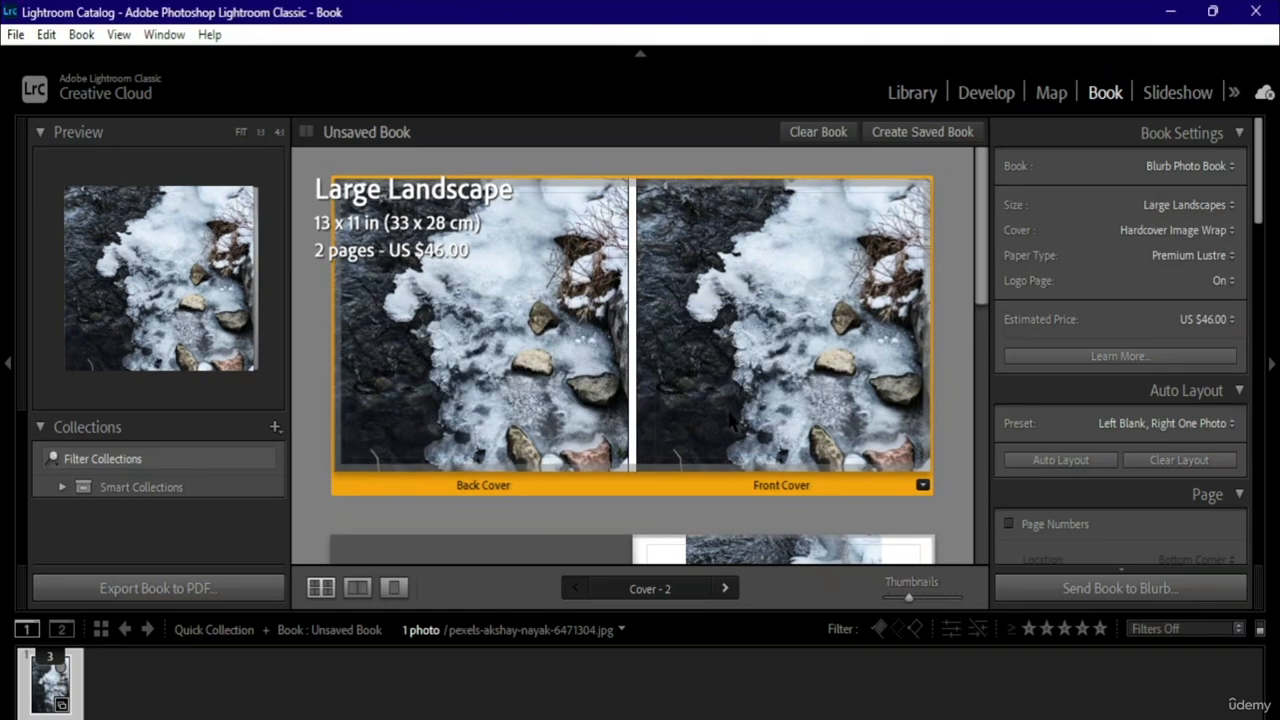
- Review the book's pages and extend the cell boundaries on the front cover to its upper and lower edges
scroll(676, 386, down, 5)
scroll(676, 386, up, 5)
scroll(715, 433, down, 5)
scroll(715, 433, up, 5)
drag(634, 324, 1040, 333)
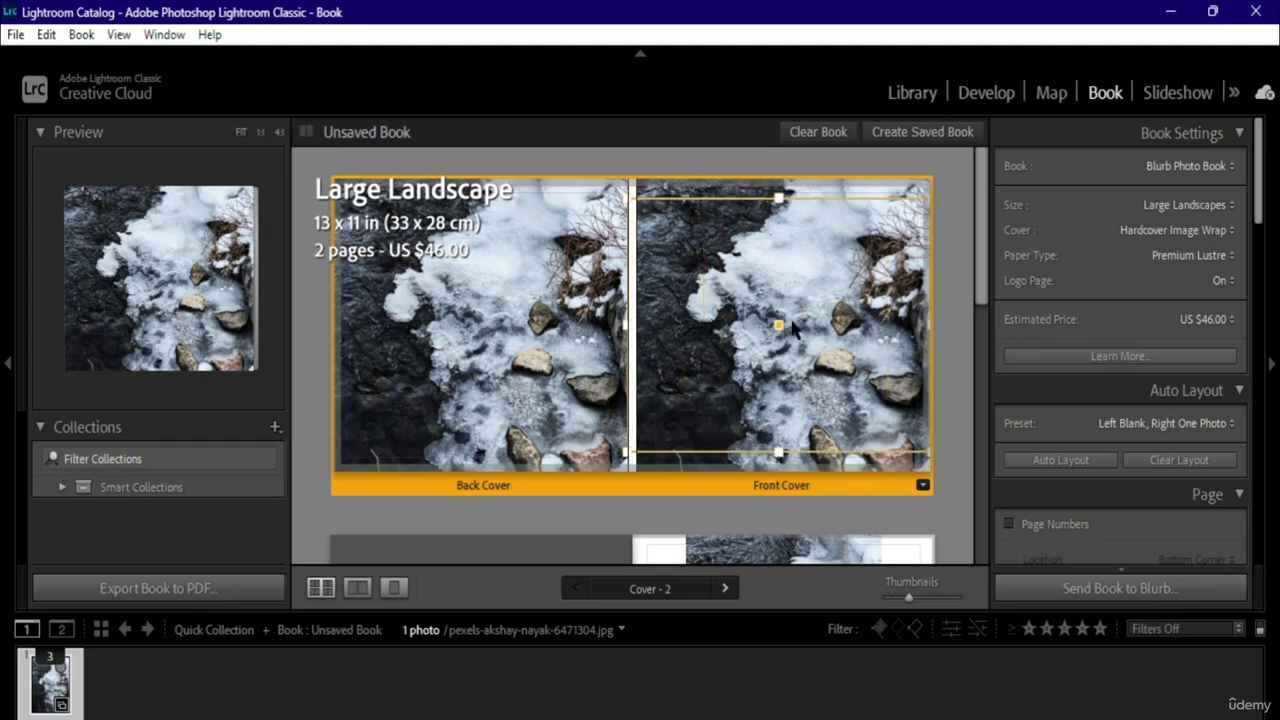
drag(779, 198, 787, 158)
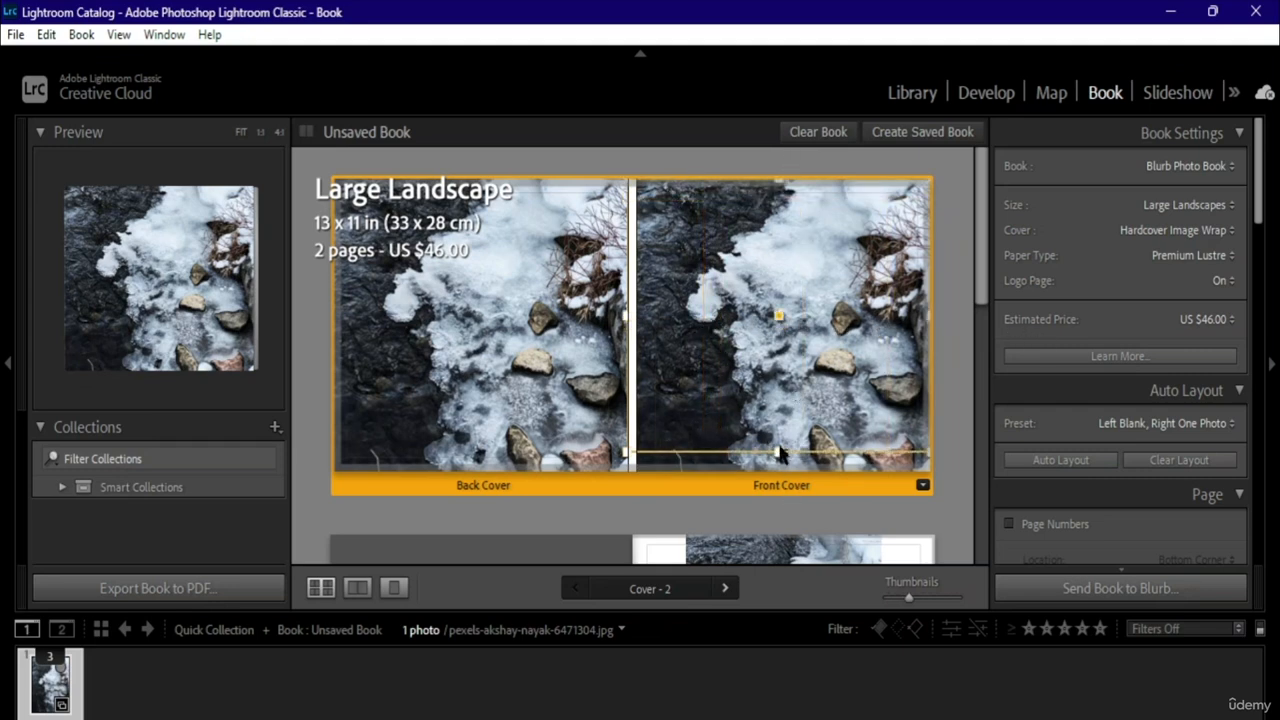
drag(779, 453, 796, 521)
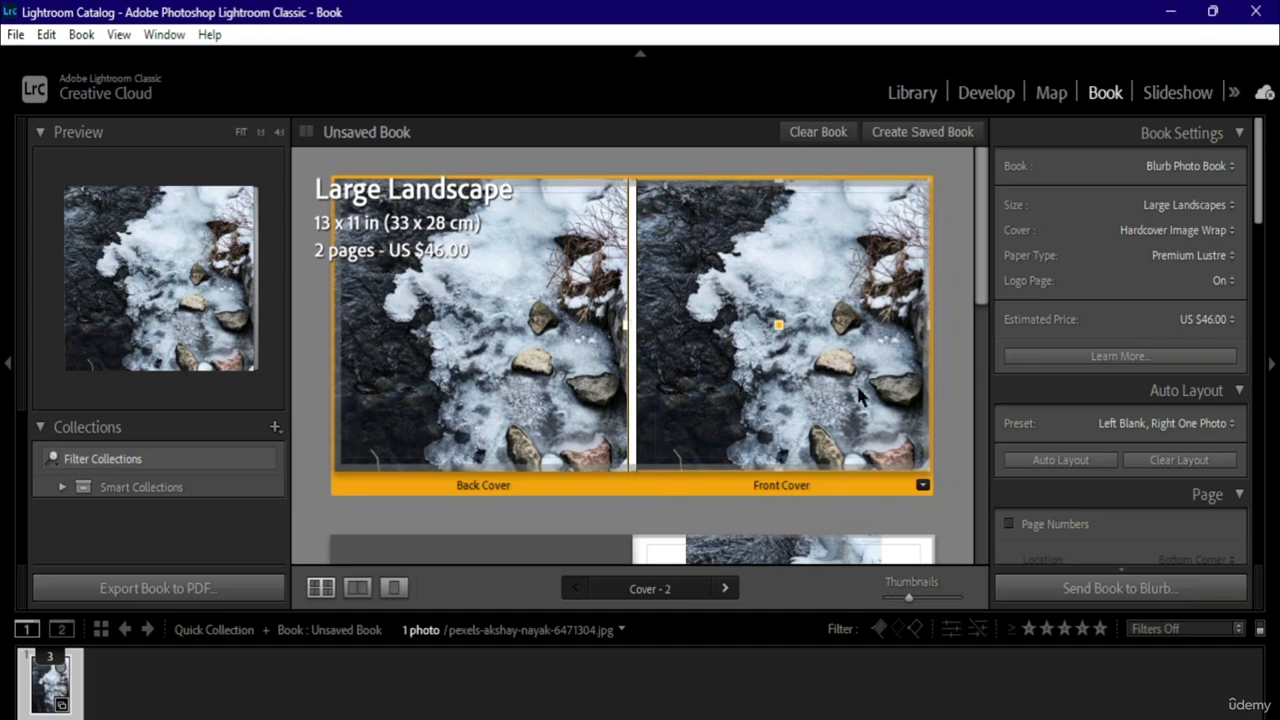
- Keep the Hardcover Image Wrap cover and set the book's paper type to Standard
click(1228, 257)
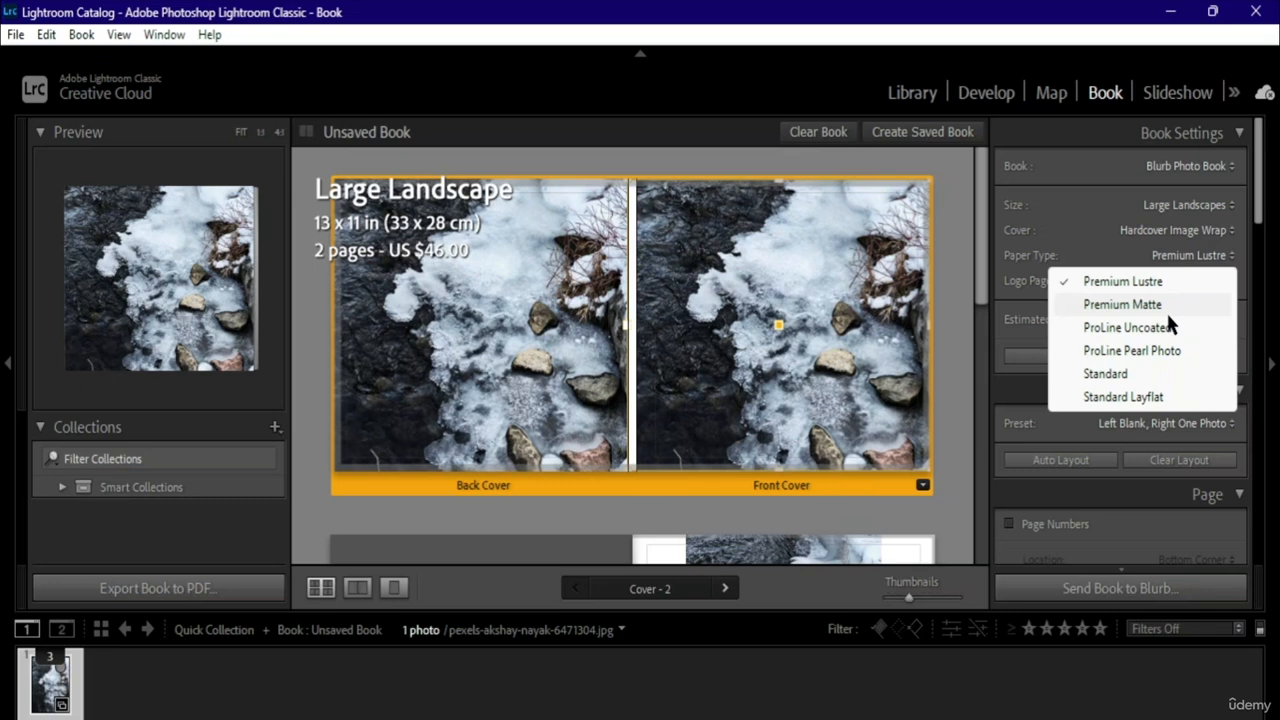
click(1215, 230)
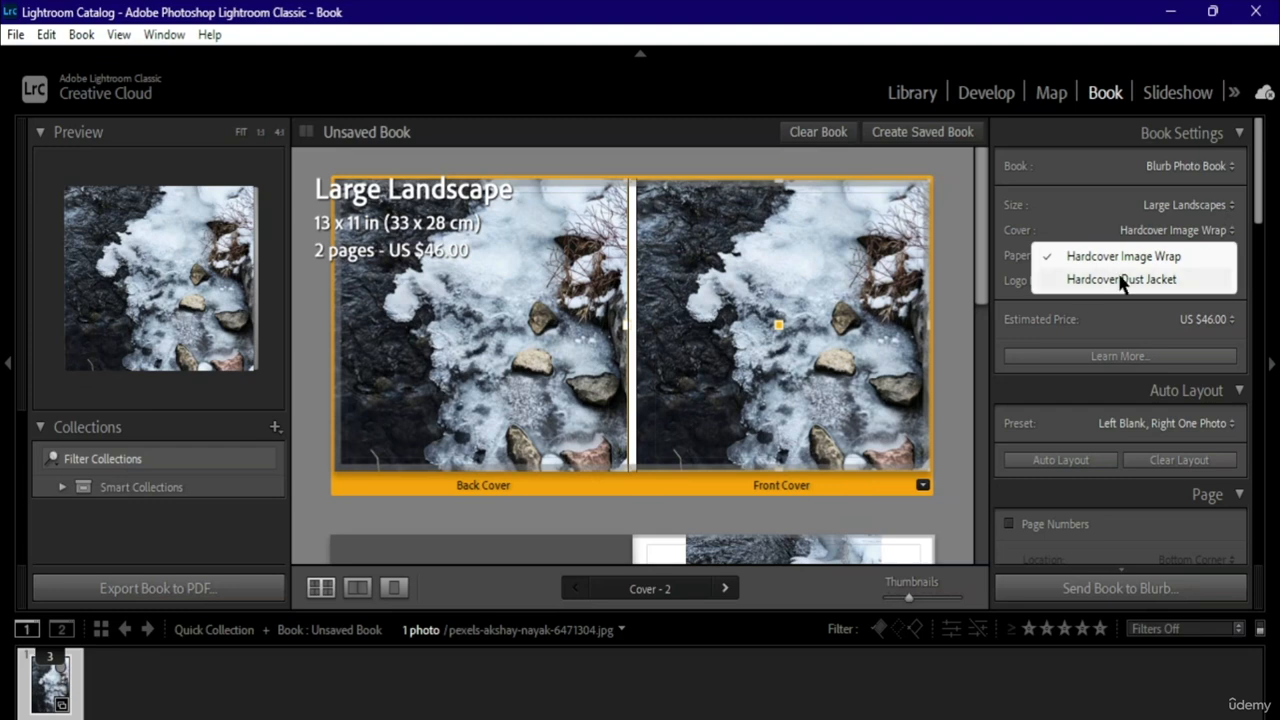
click(1153, 258)
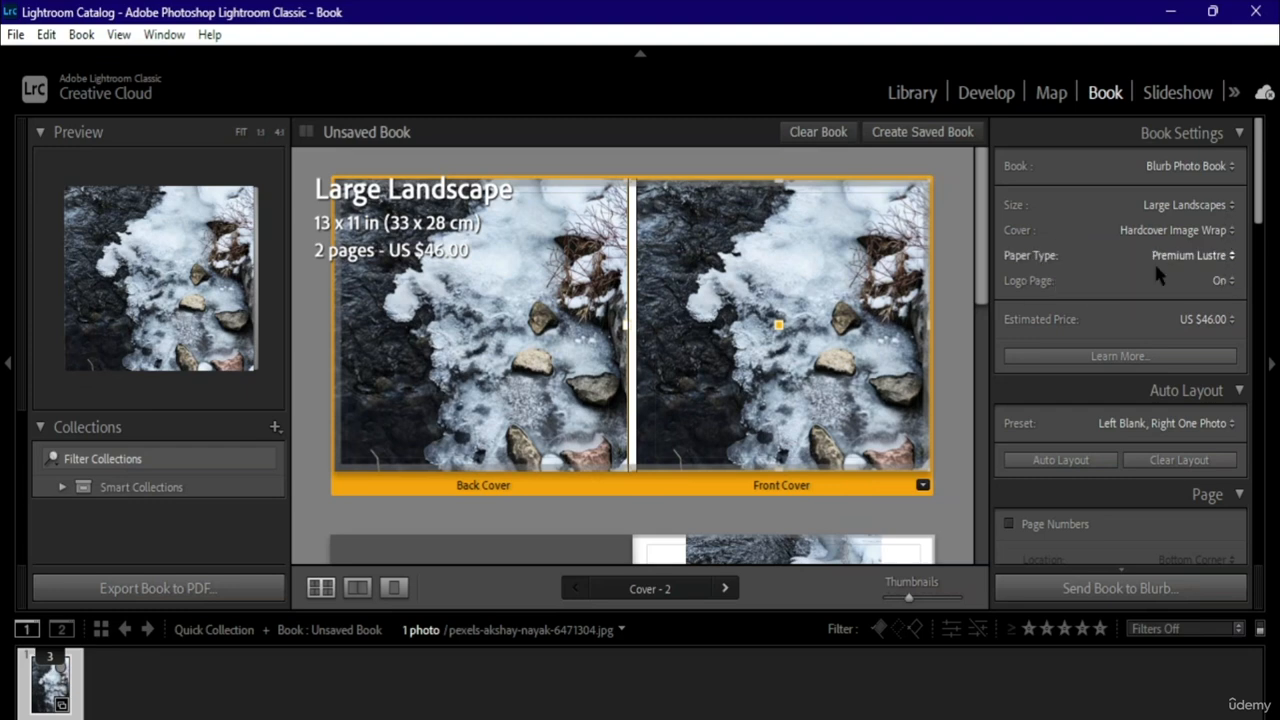
click(1210, 260)
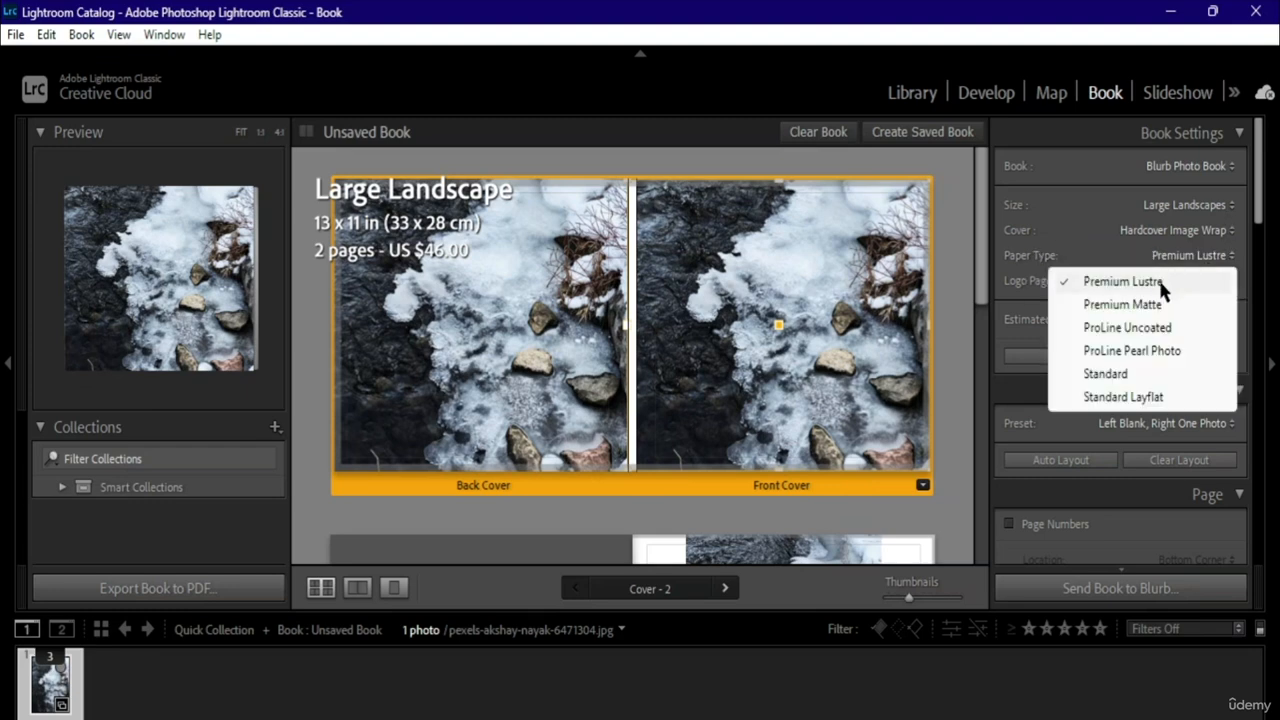
click(1122, 376)
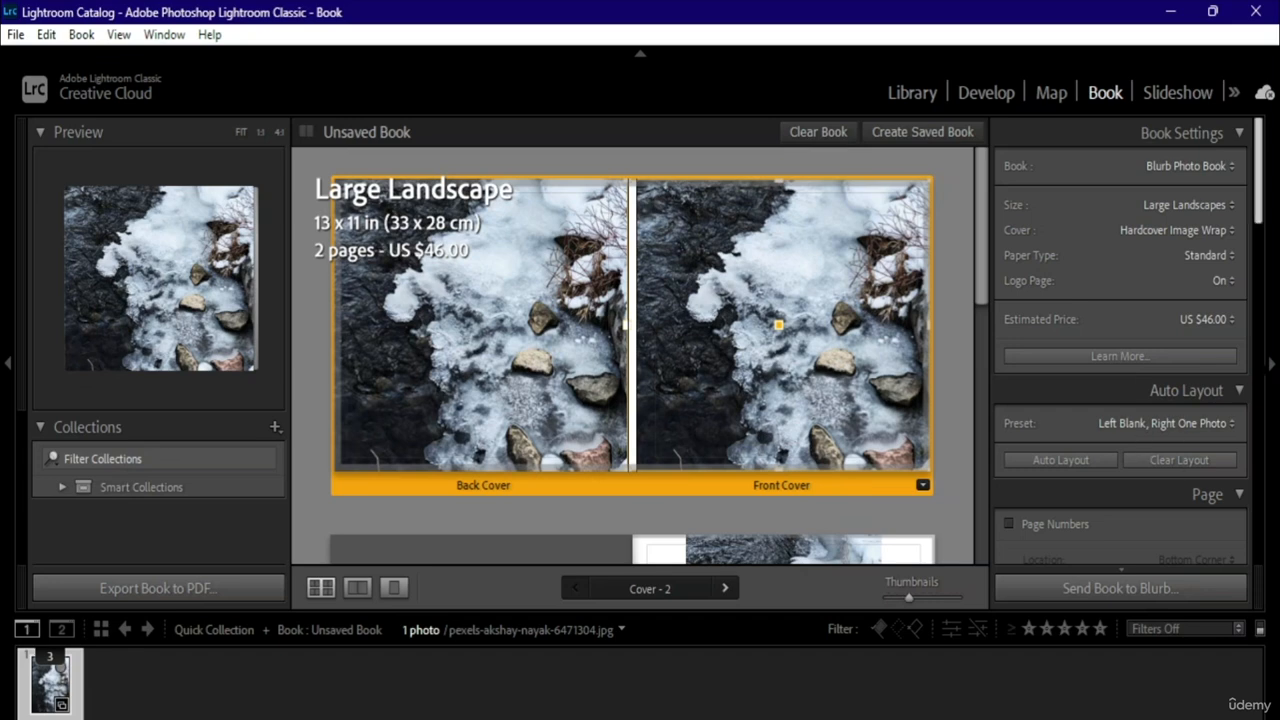
- Set the book's logo page to None and keep the estimated price in US dollars
click(1222, 281)
click(1121, 304)
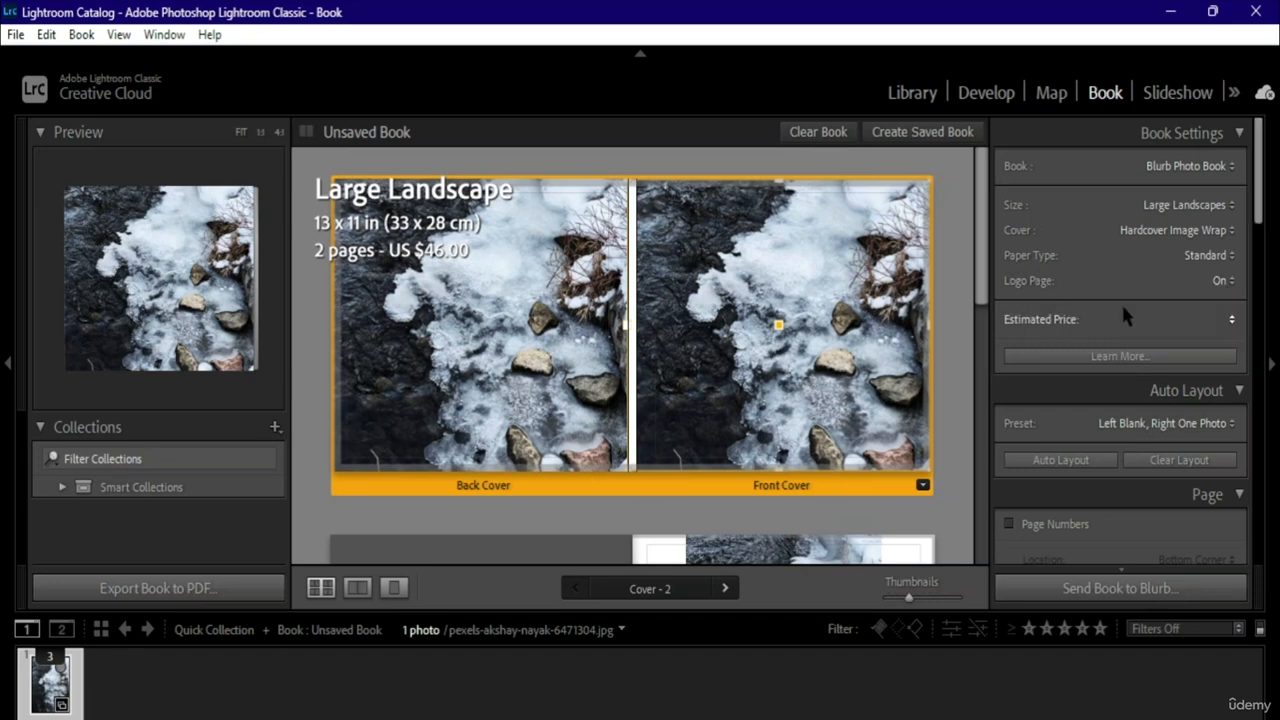
click(1225, 283)
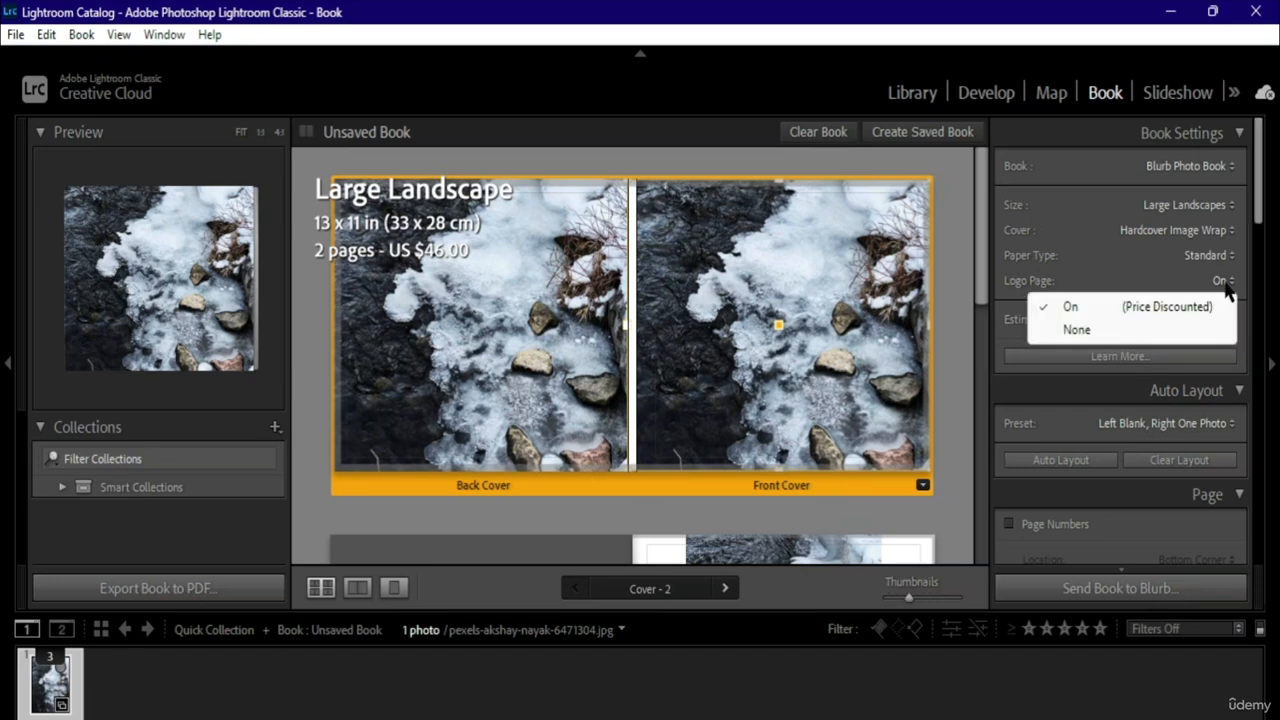
click(1116, 330)
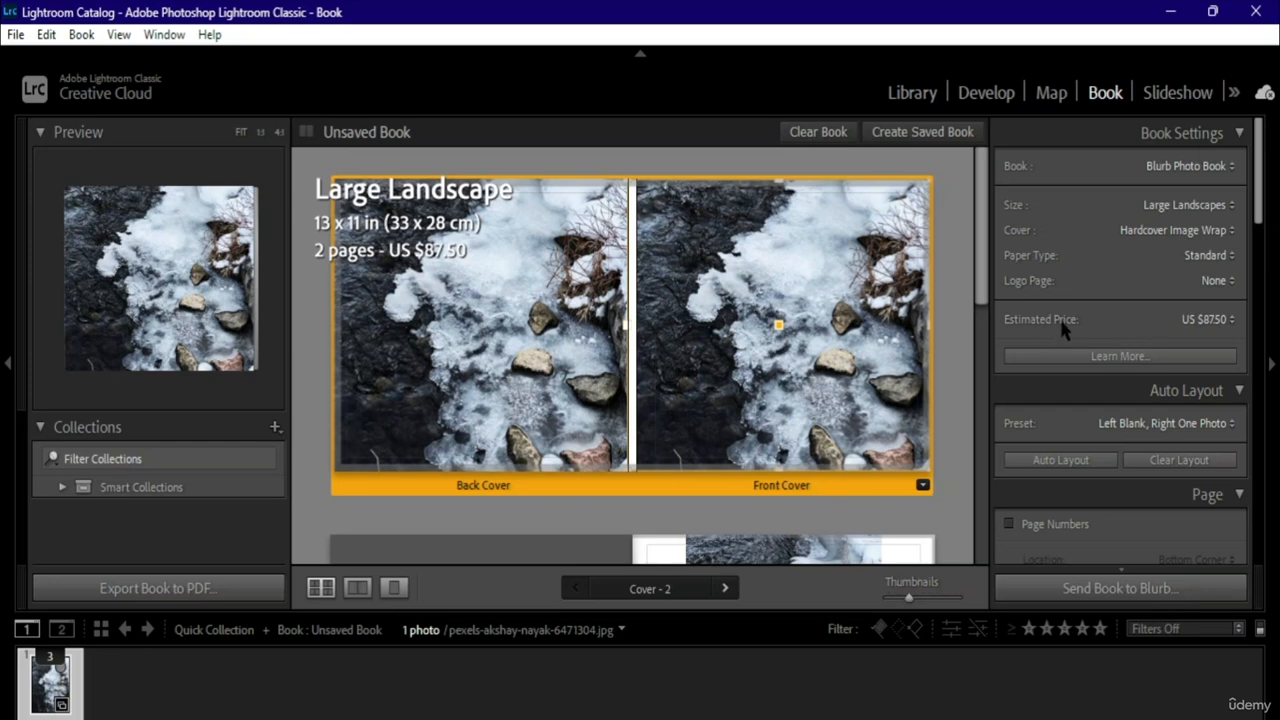
click(1205, 320)
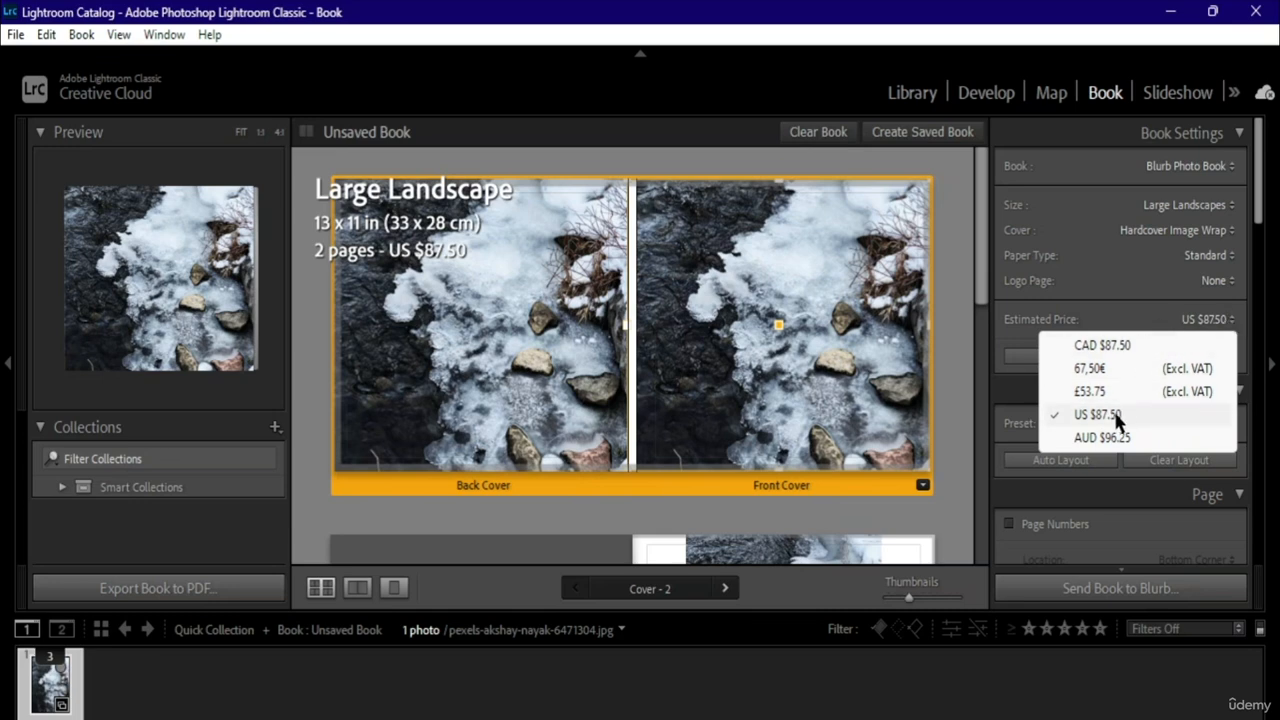
click(1140, 414)
- Open the Learn More page for the book's pricing in the browser and read through Blurb's Lightroom information
scroll(1135, 450, down, 5)
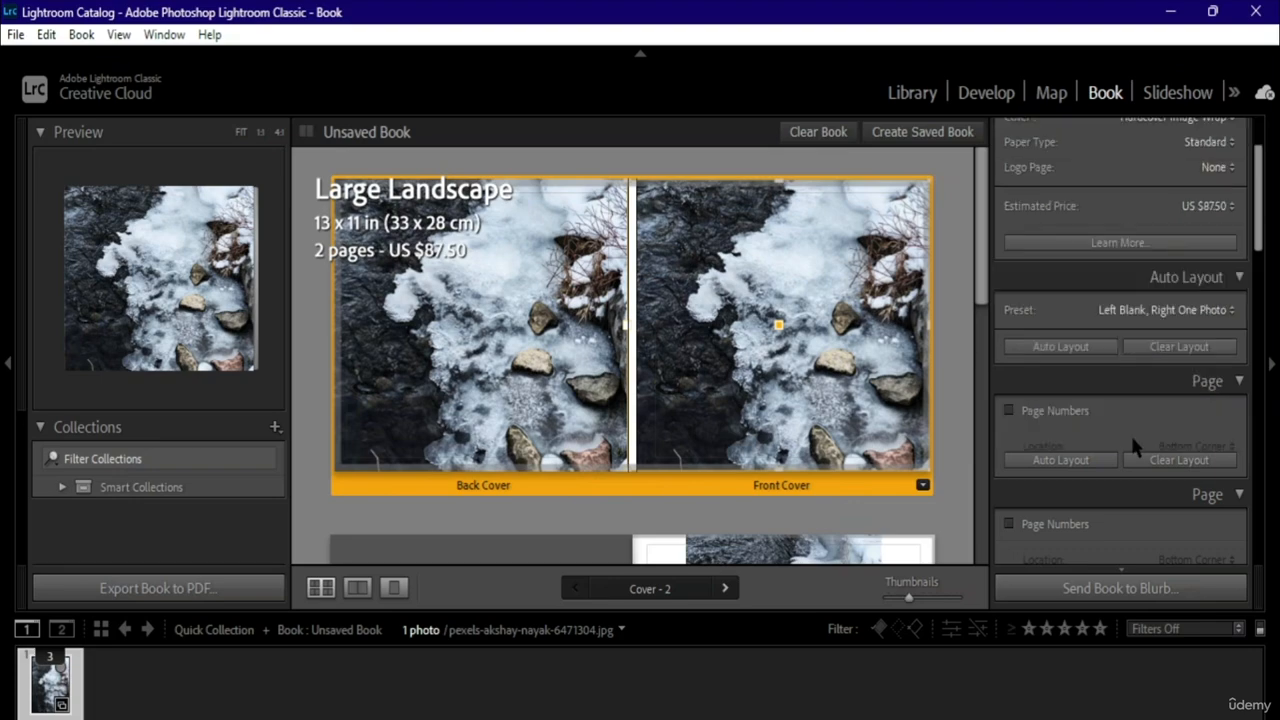
scroll(1133, 450, up, 3)
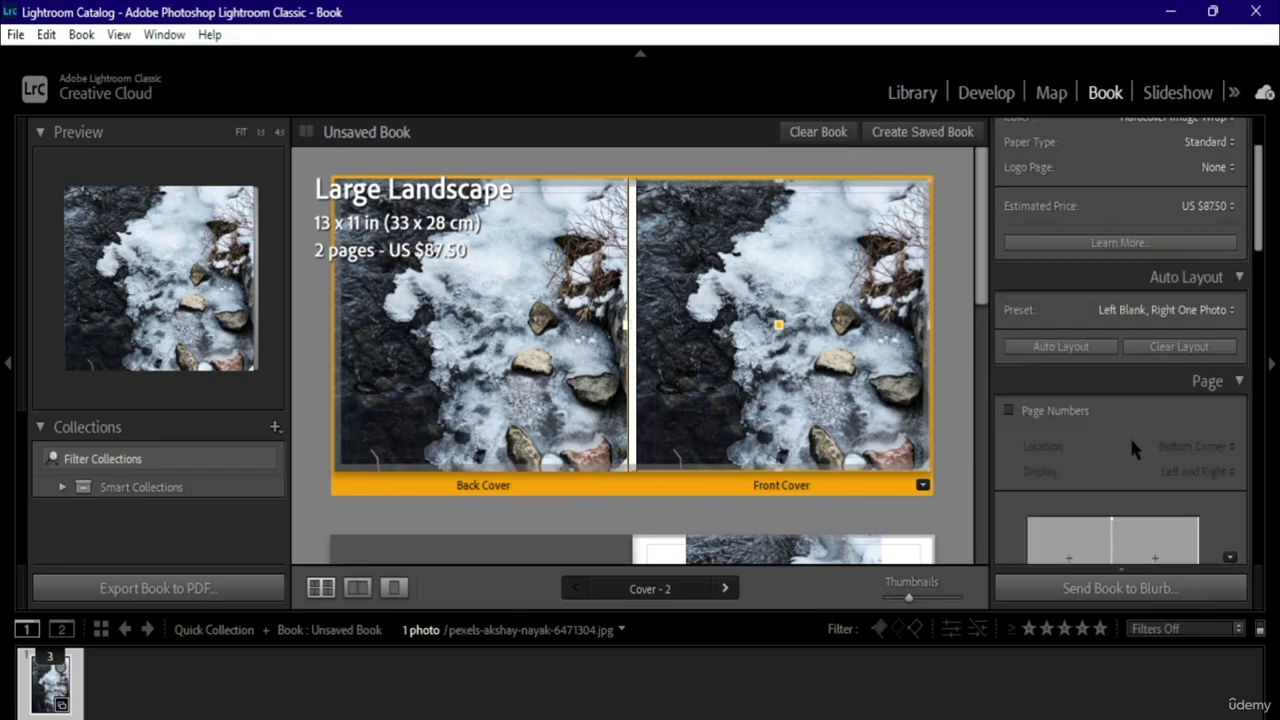
click(1138, 248)
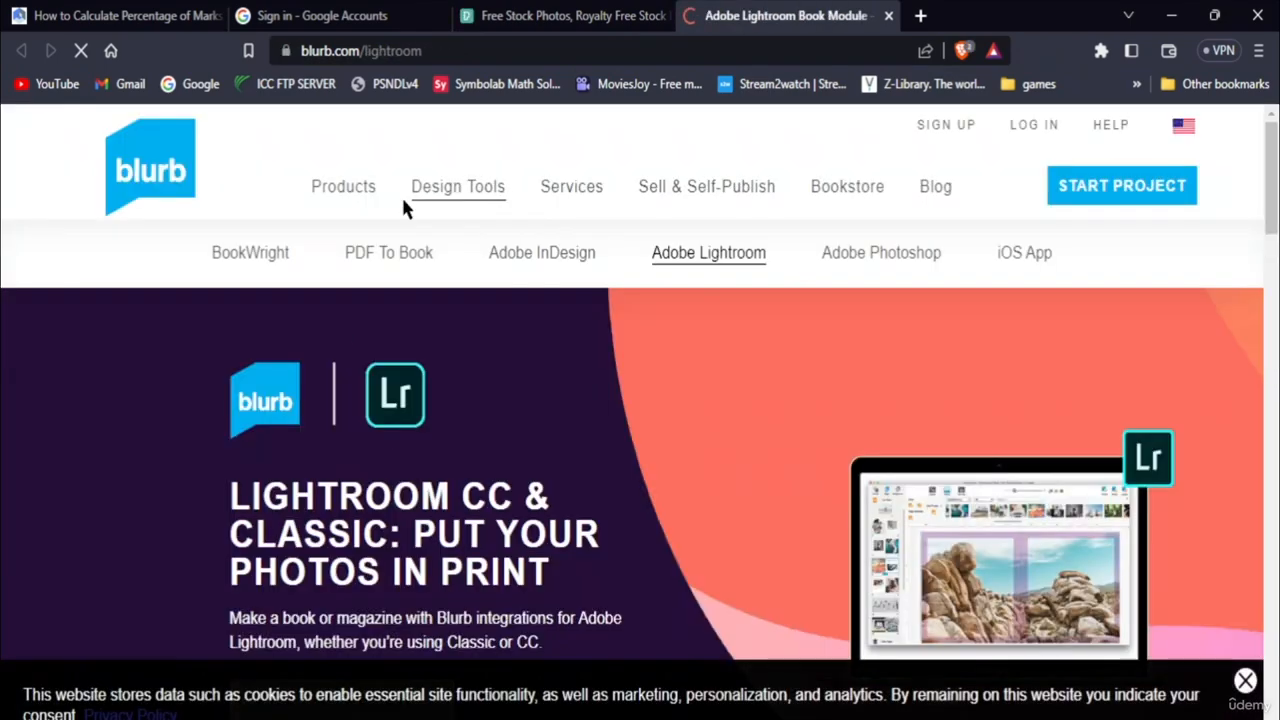
scroll(500, 290, down, 2)
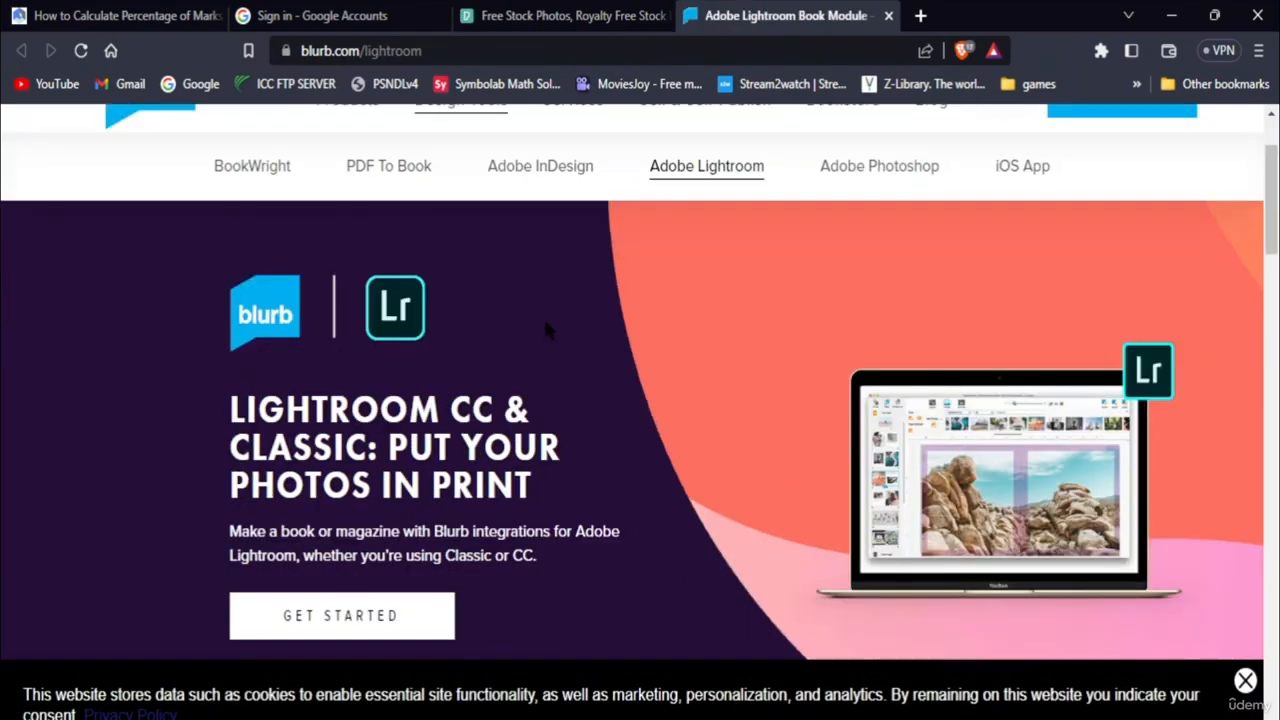
scroll(480, 380, down, 2)
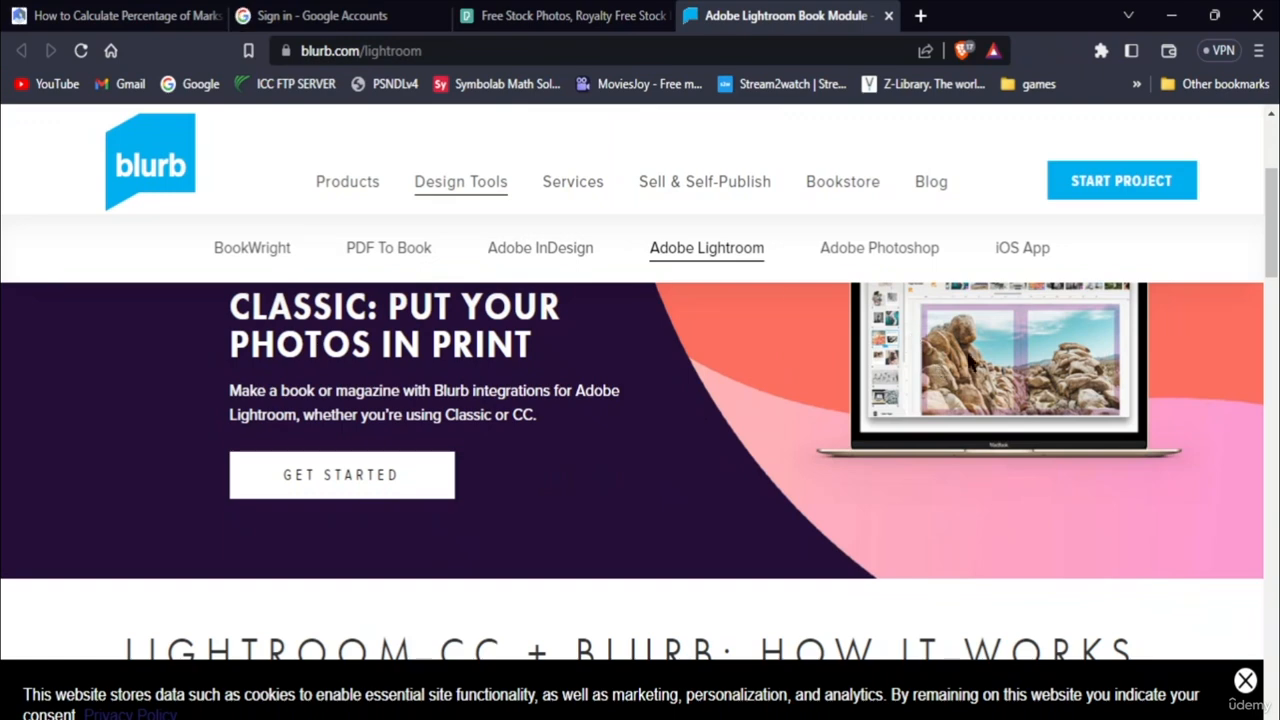
- Read how Lightroom and Blurb work together further down the Blurb web page
scroll(1174, 523, down, 4)
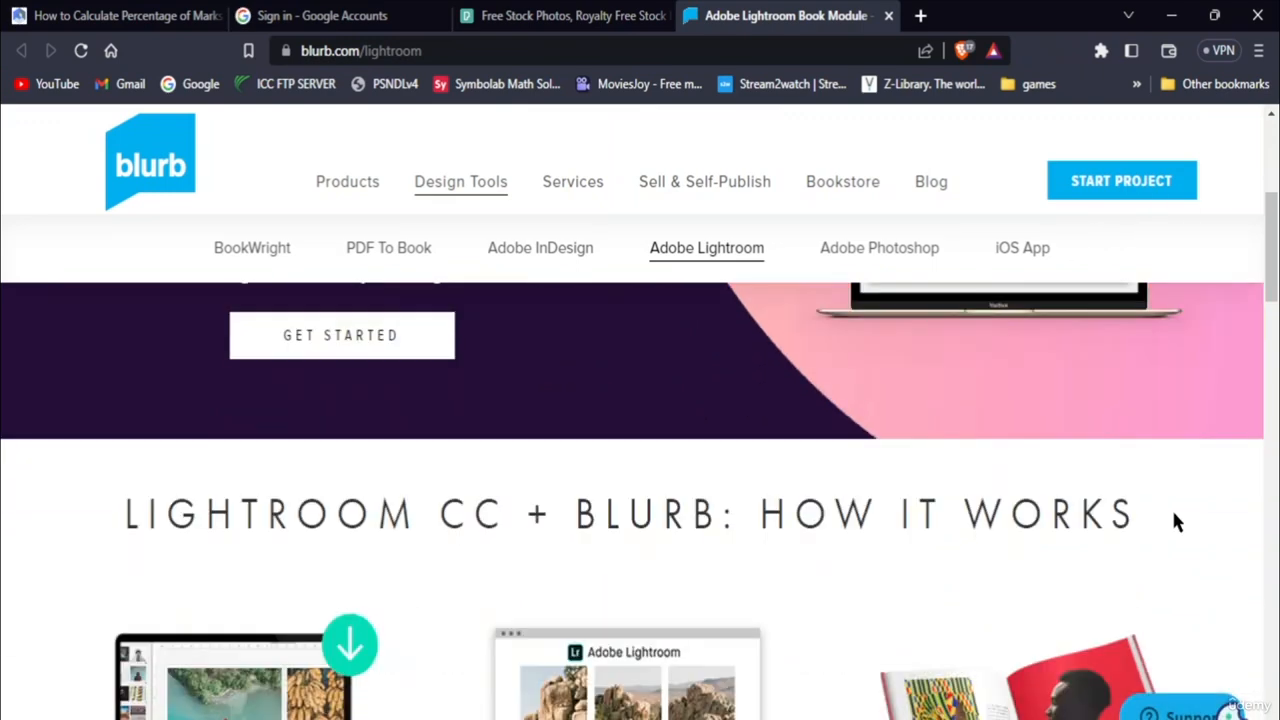
scroll(1176, 523, down, 4)
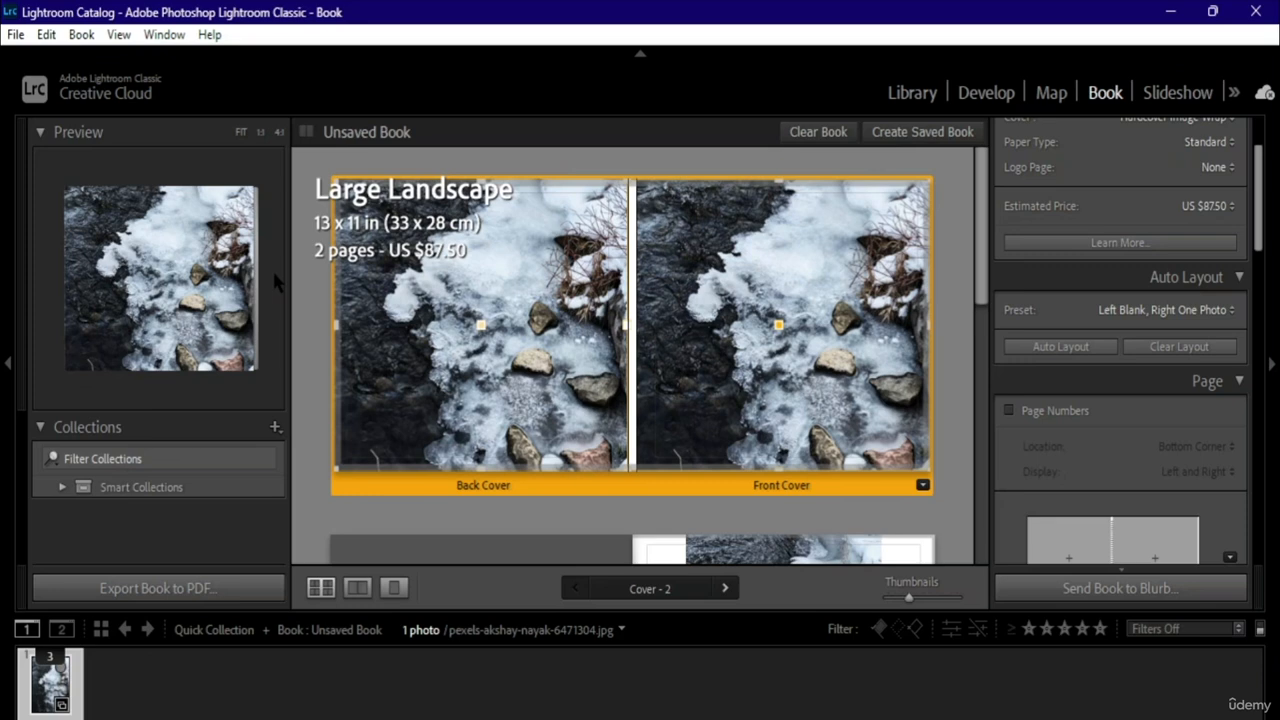
- Keep Left Blank, Right One Photo as the book's auto layout preset
click(1158, 345)
click(1214, 311)
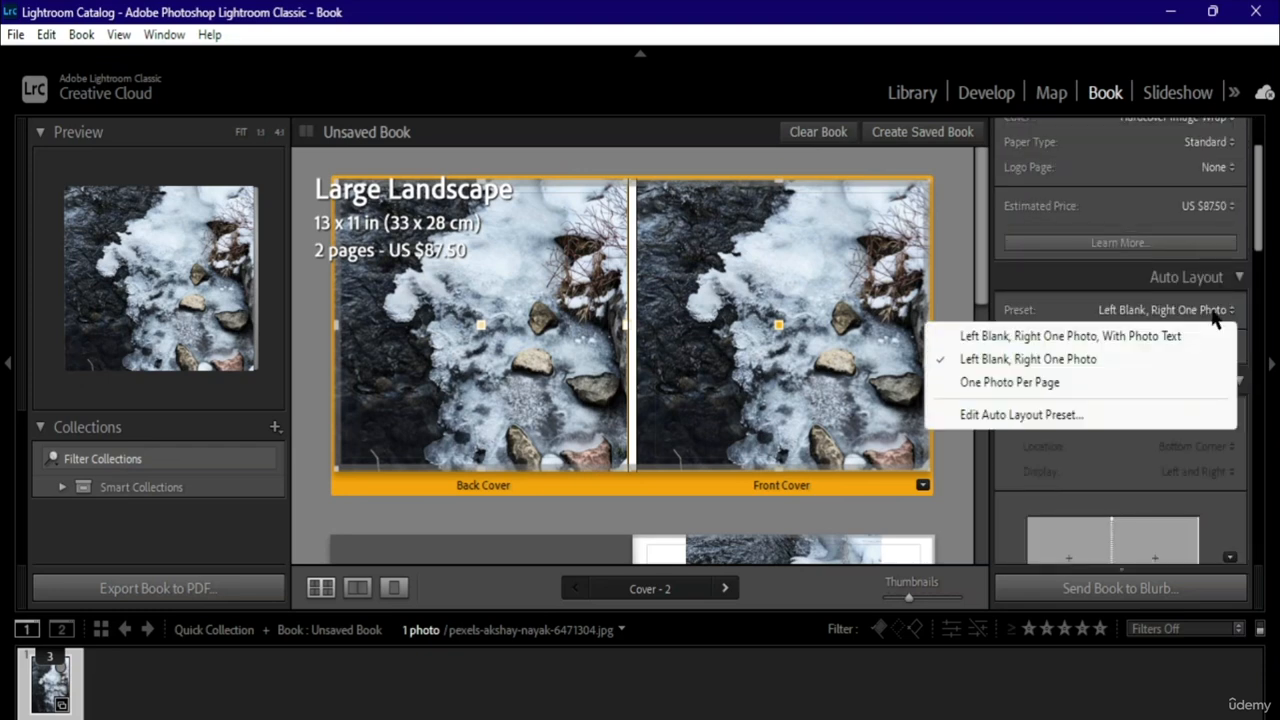
click(1007, 353)
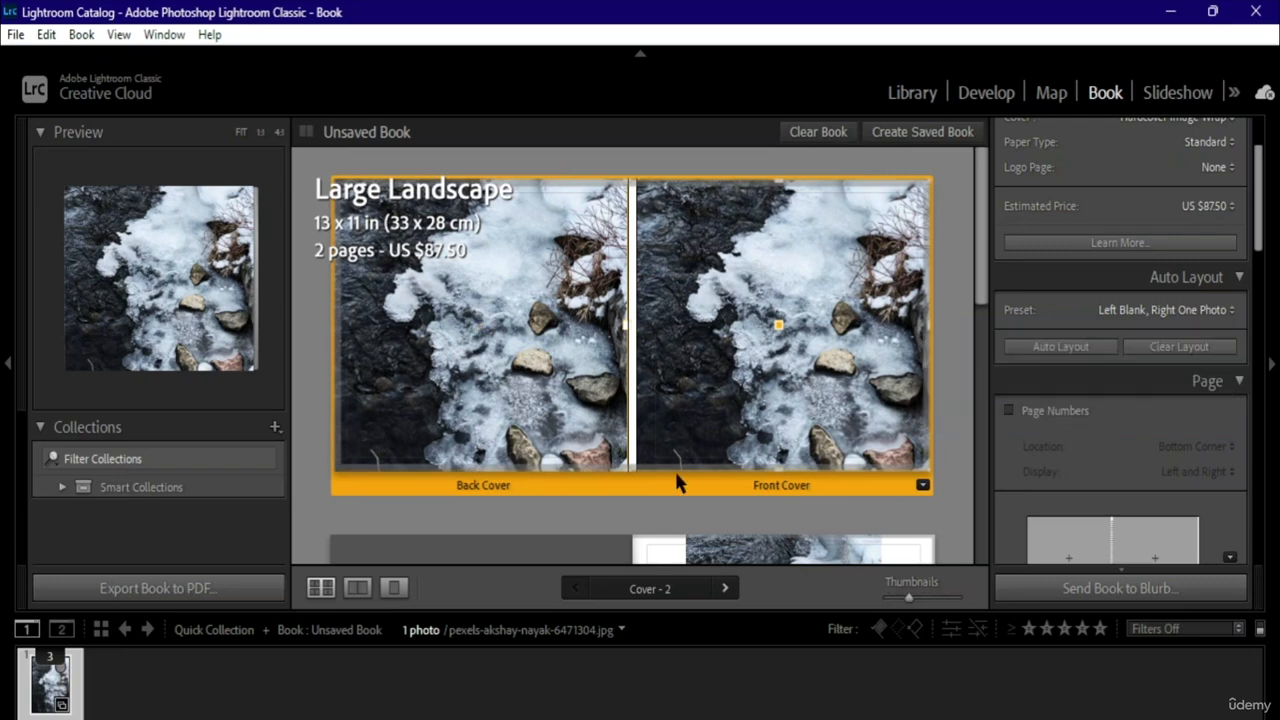
- Edit the auto layout preset so right pages use a one-photo layout with a text column, and save it as a new preset
click(1197, 314)
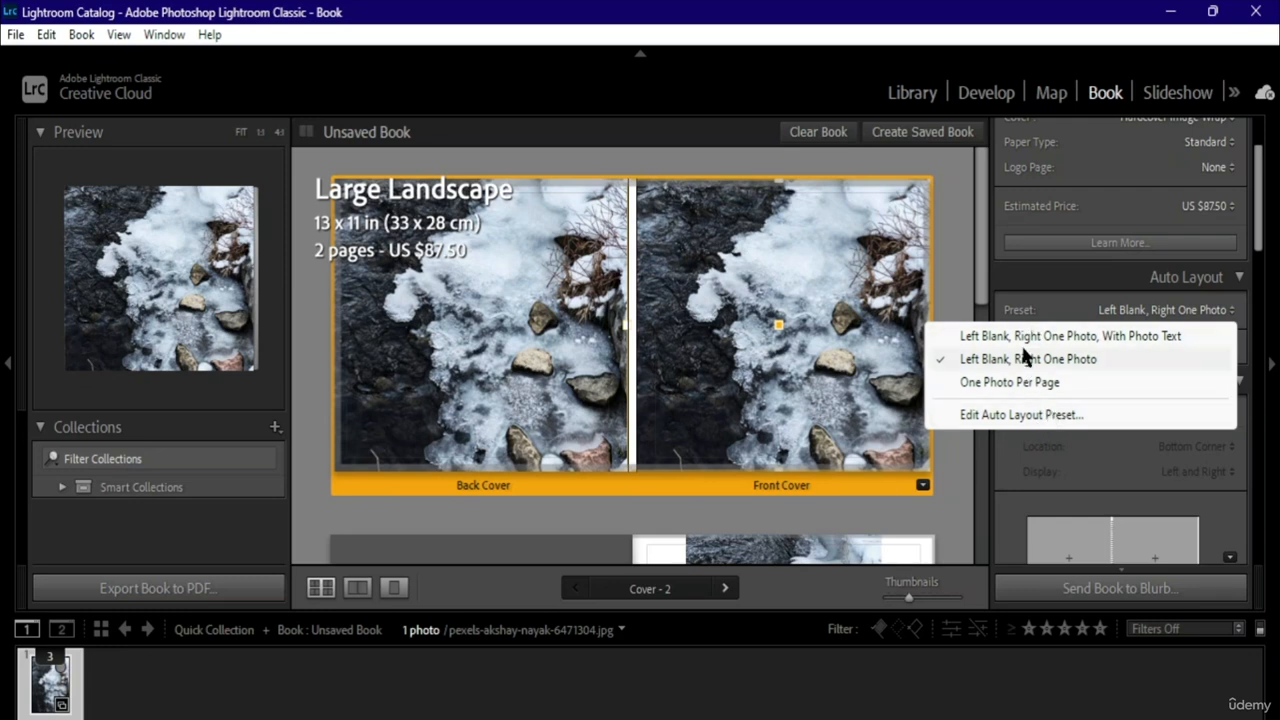
click(1029, 418)
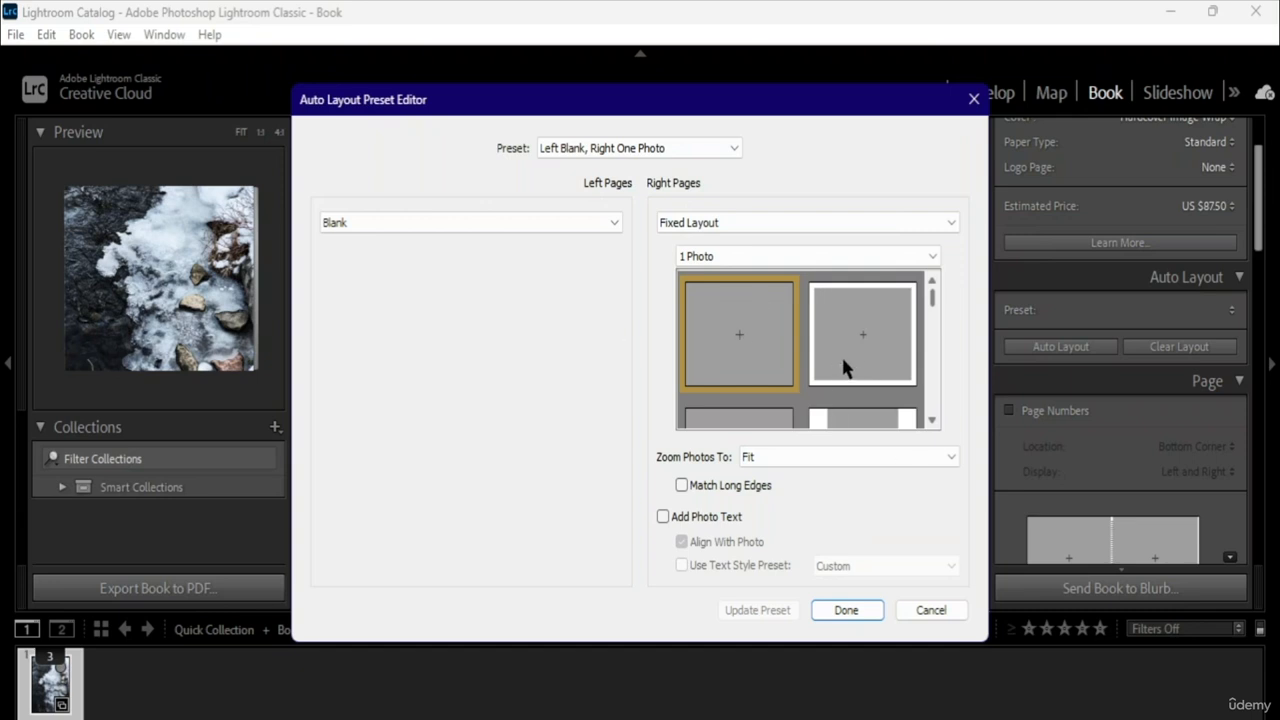
scroll(860, 380, down, 4)
scroll(866, 385, down, 5)
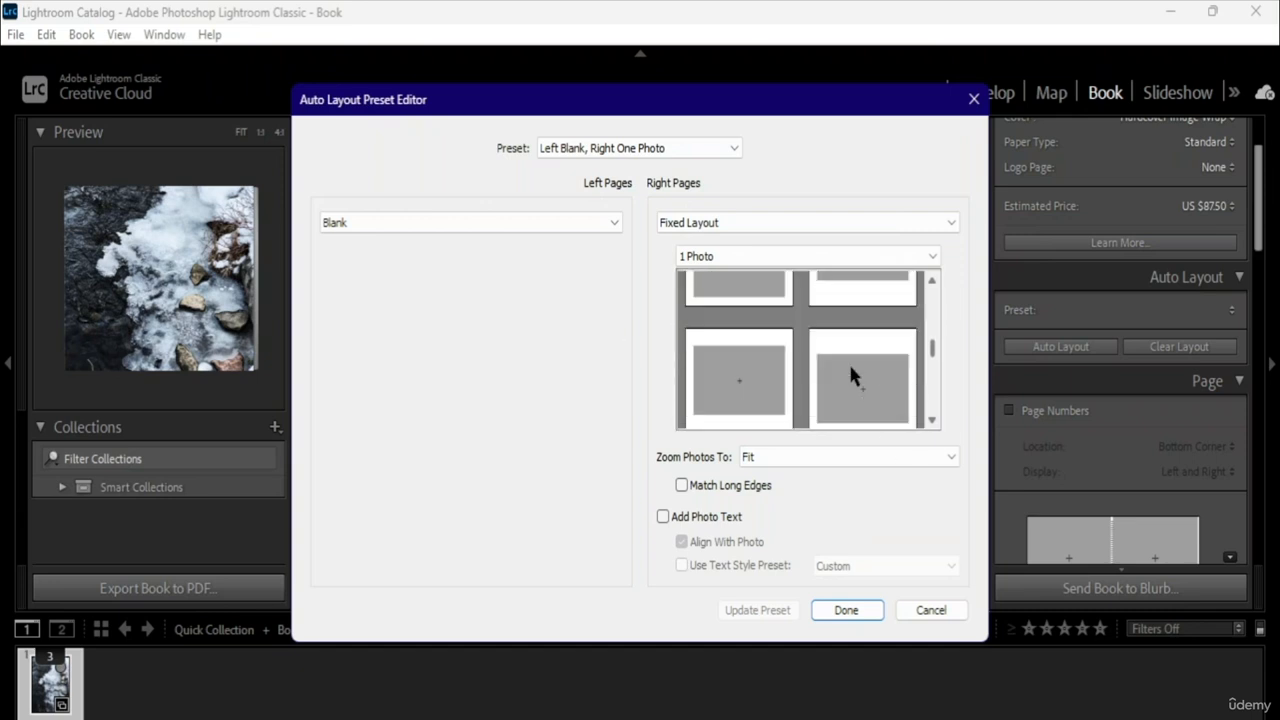
click(858, 377)
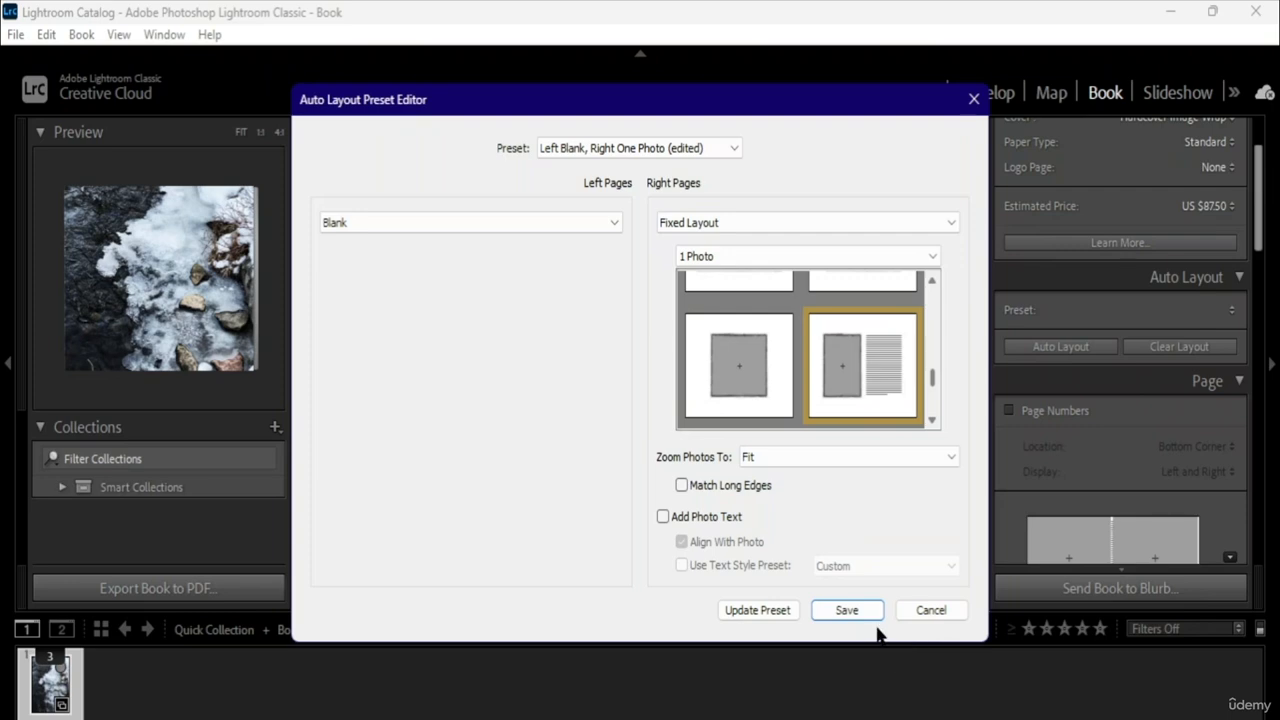
click(856, 606)
click(680, 395)
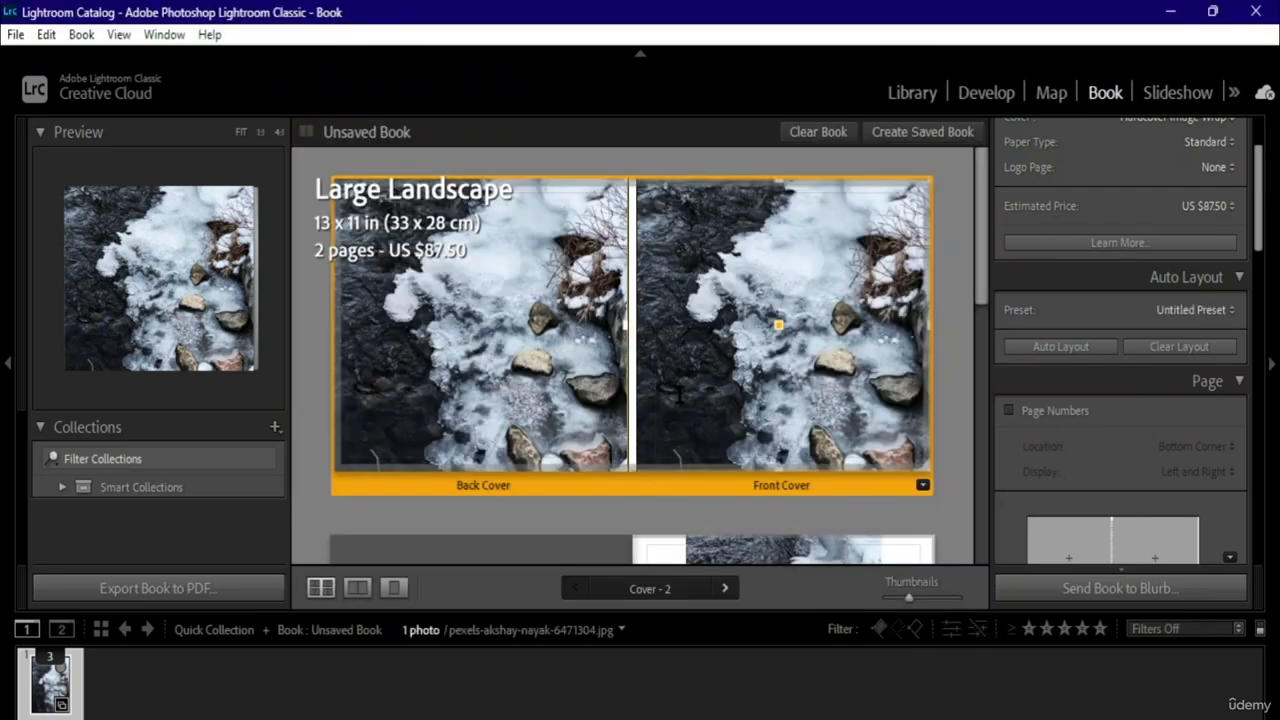
click(1196, 310)
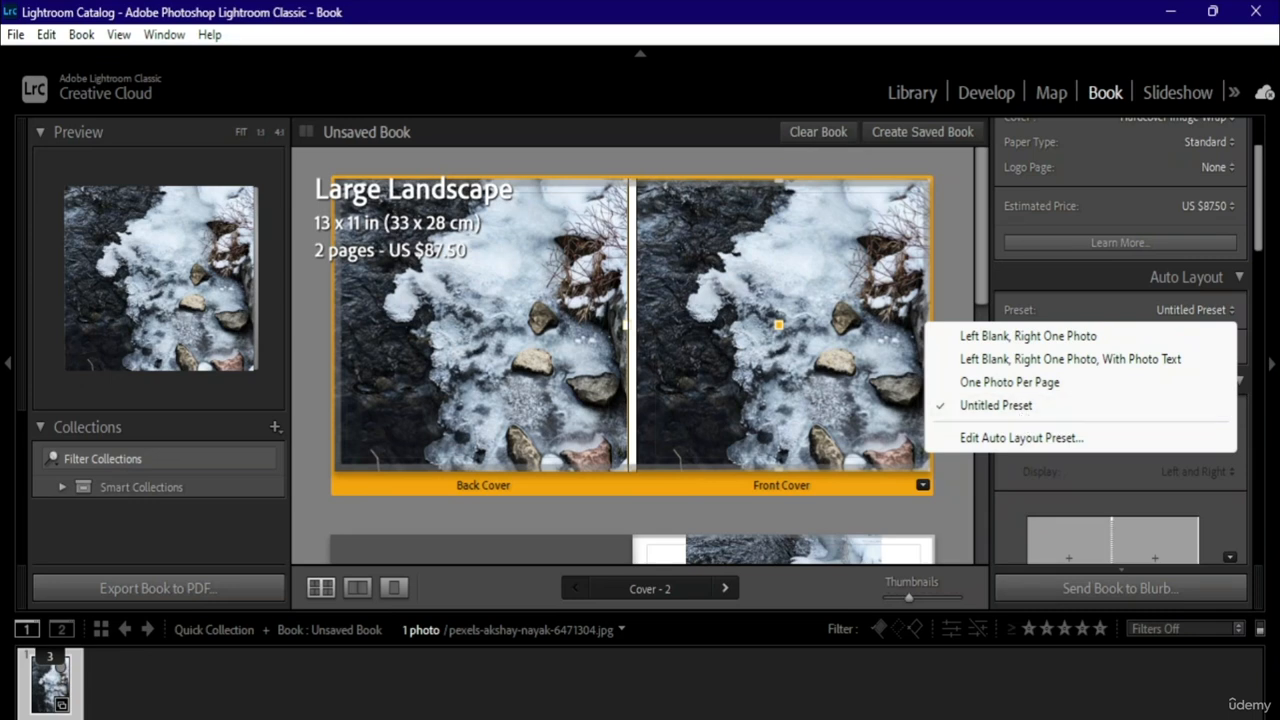
click(1257, 306)
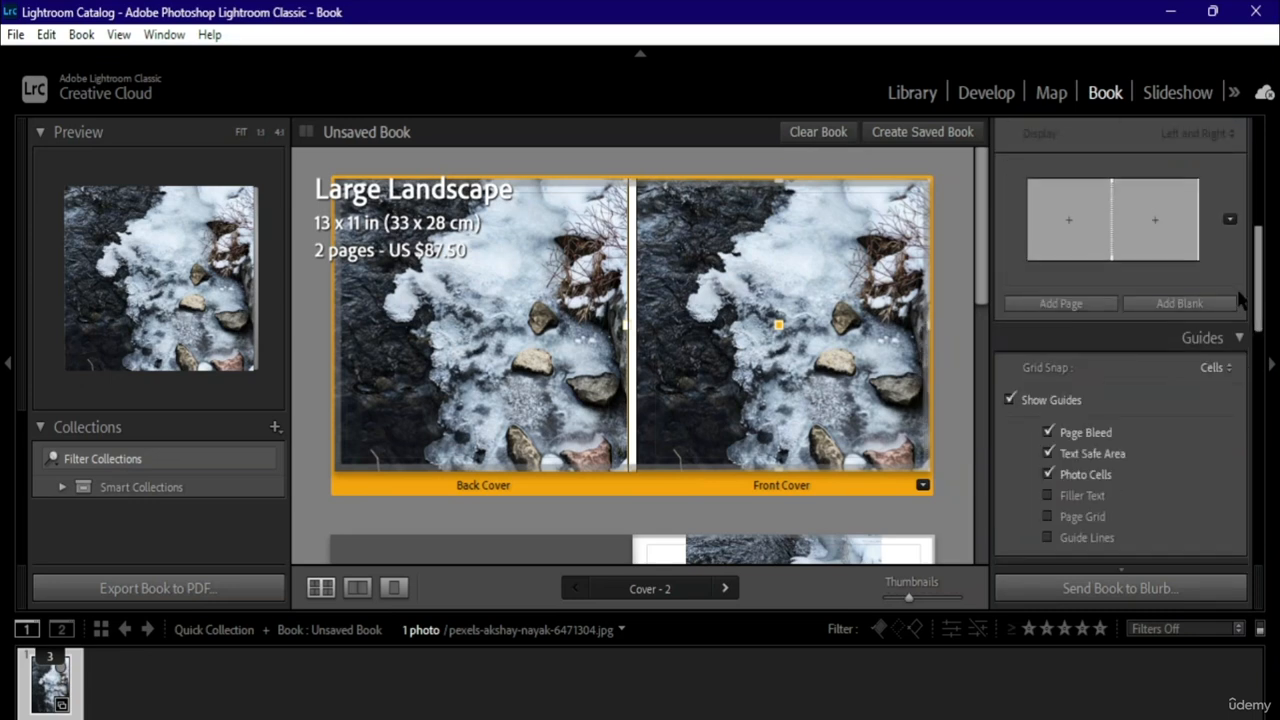
- Turn on page numbers for the book, keeping their location at Bottom Corner and their display at Left and Right
scroll(1257, 306, up, 5)
scroll(1129, 342, down, 1)
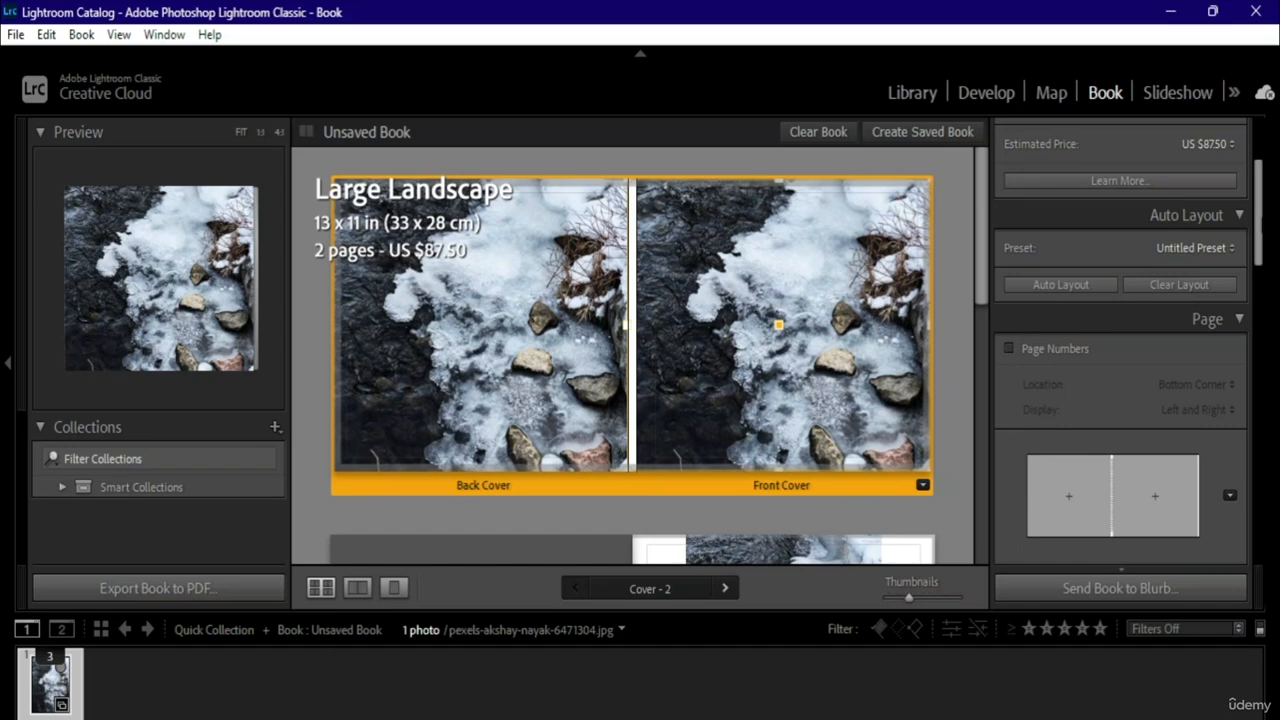
click(1016, 354)
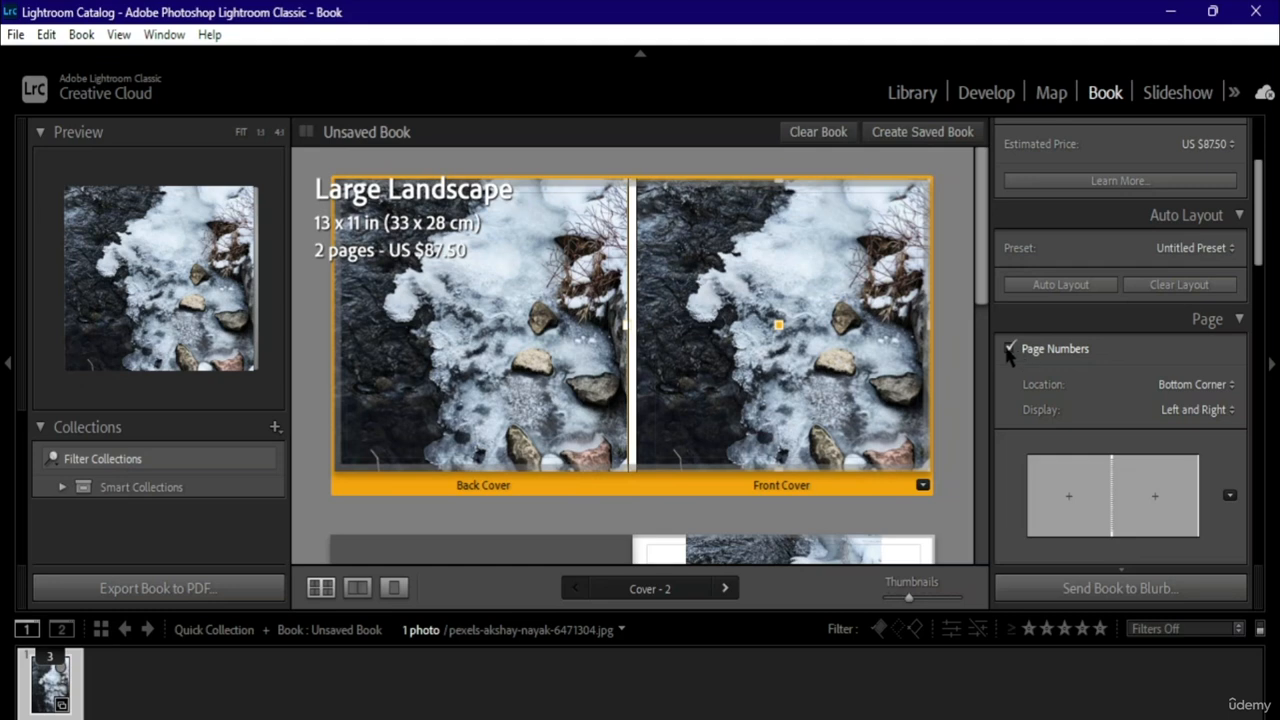
click(1200, 386)
click(1203, 392)
click(1219, 385)
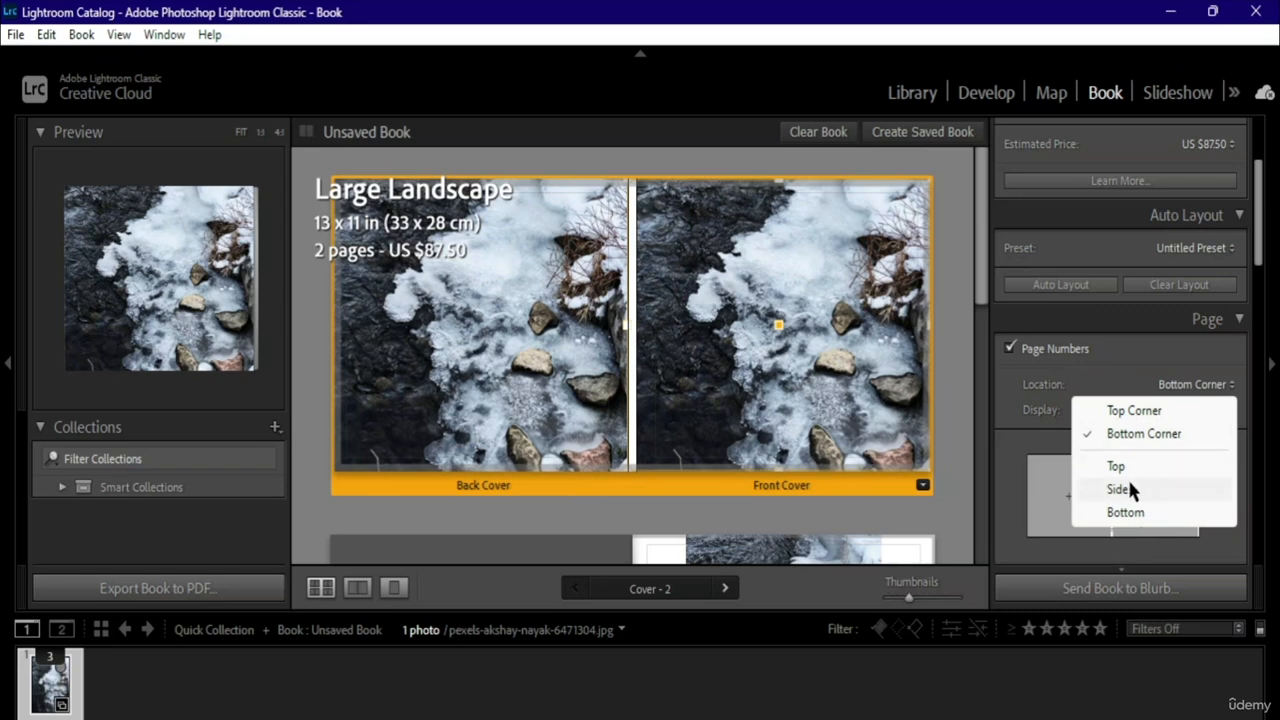
click(1214, 389)
click(1216, 412)
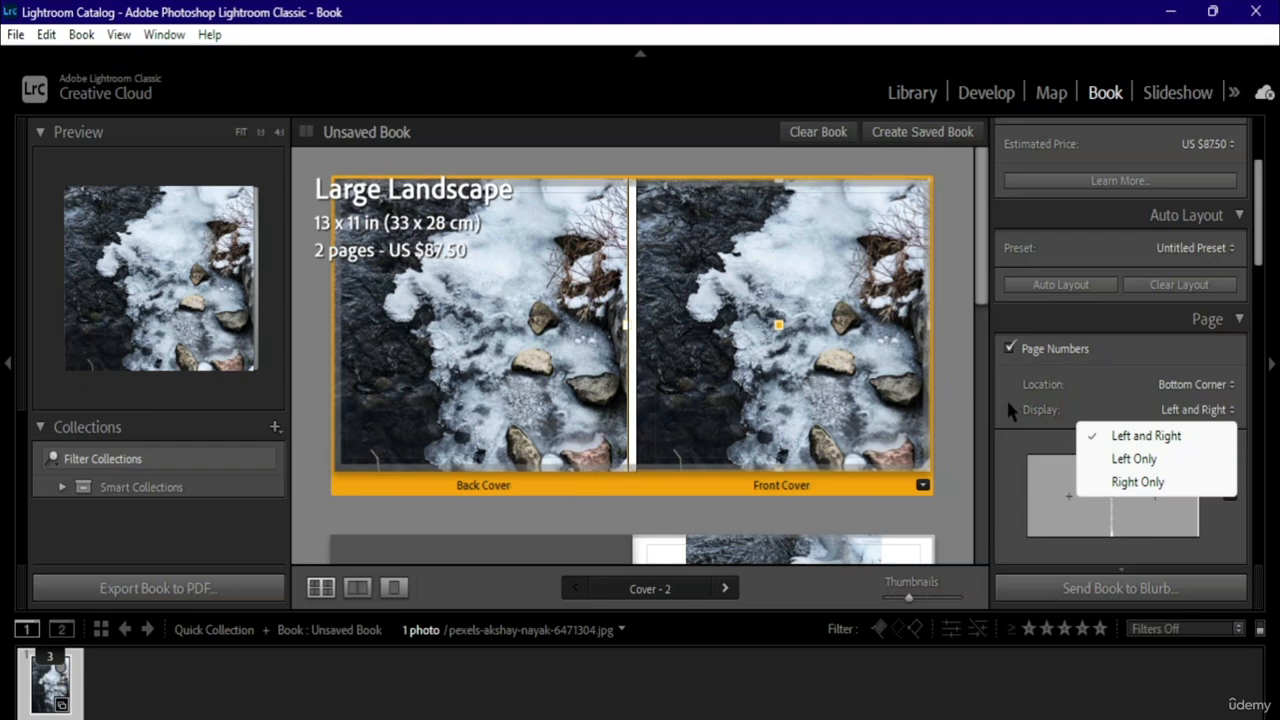
click(1060, 413)
- Change the cover layout to one with photos beside the spine and text columns on the outer sides
scroll(1060, 413, down, 3)
click(1230, 270)
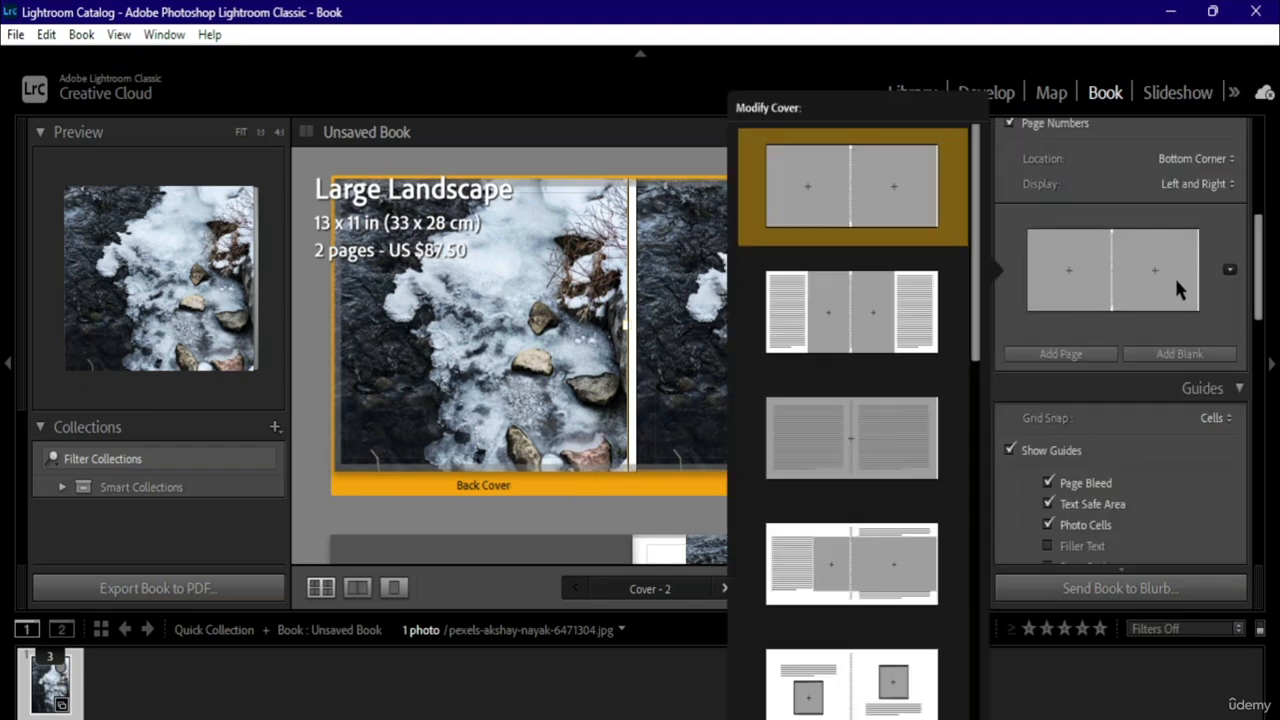
click(875, 312)
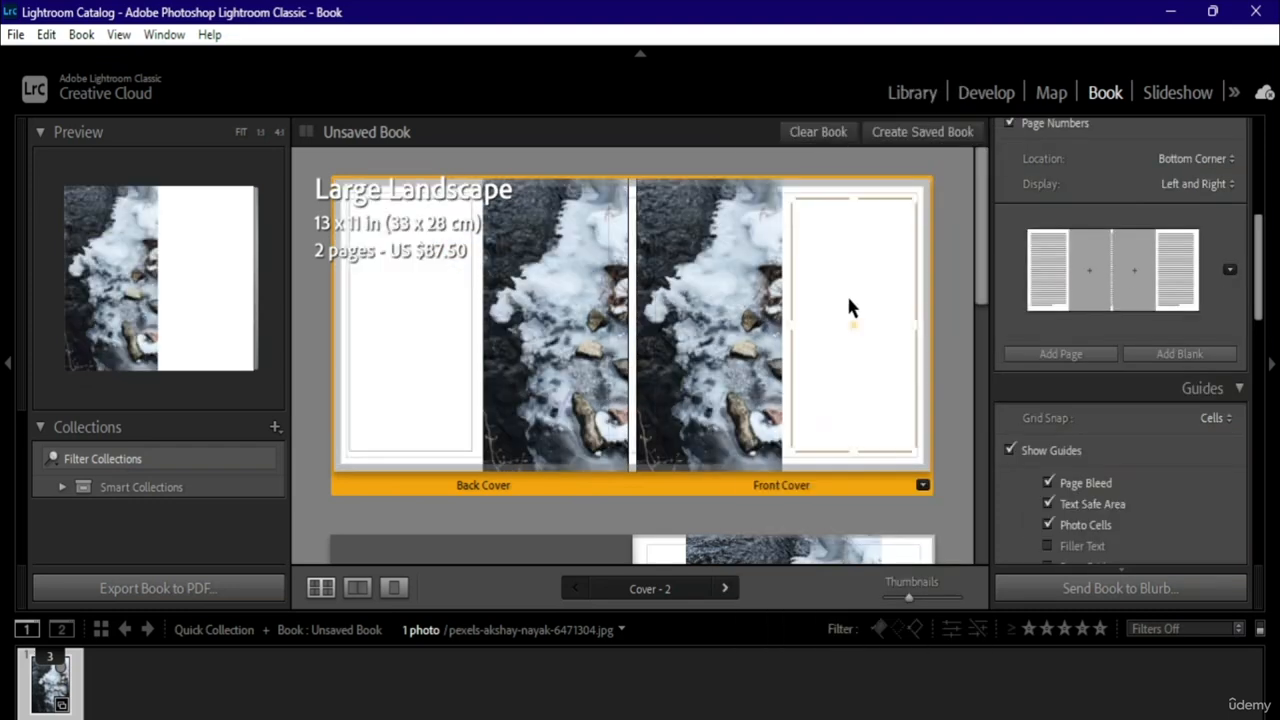
click(1230, 270)
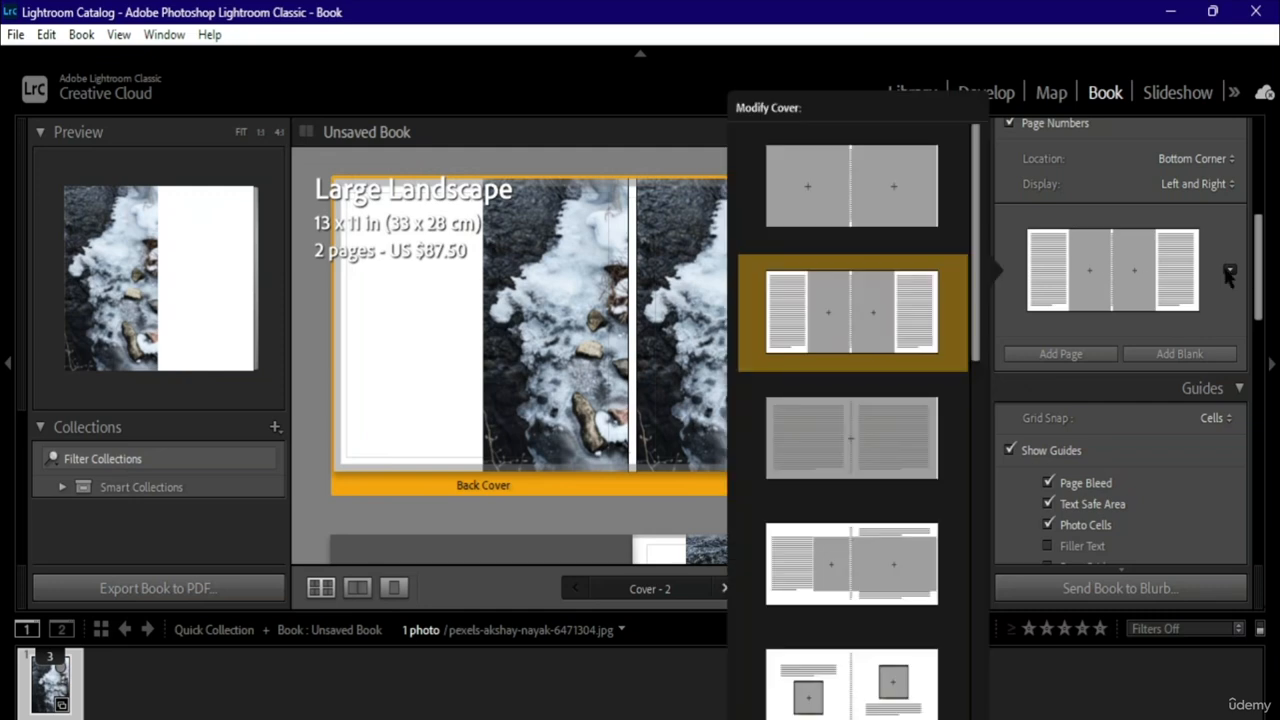
scroll(1180, 290, up, 5)
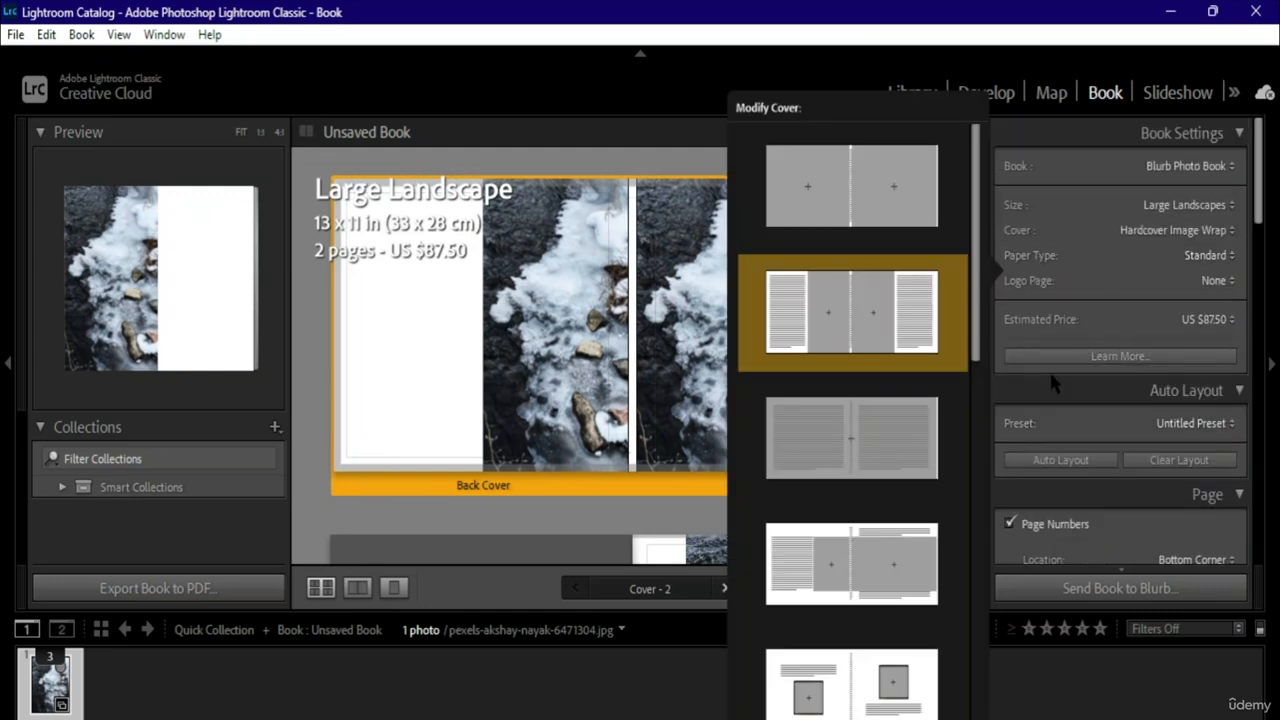
scroll(1200, 418, down, 3)
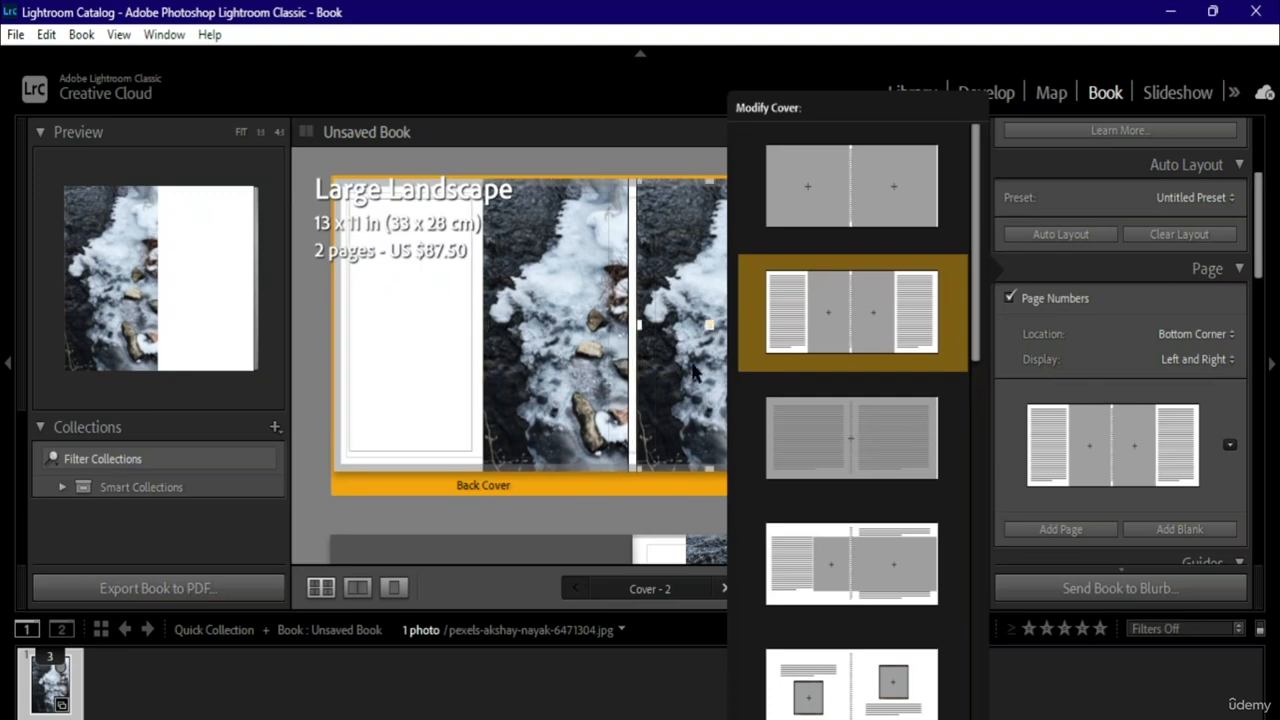
- Add a single-photo page after the cover, followed by a blank page
click(1074, 530)
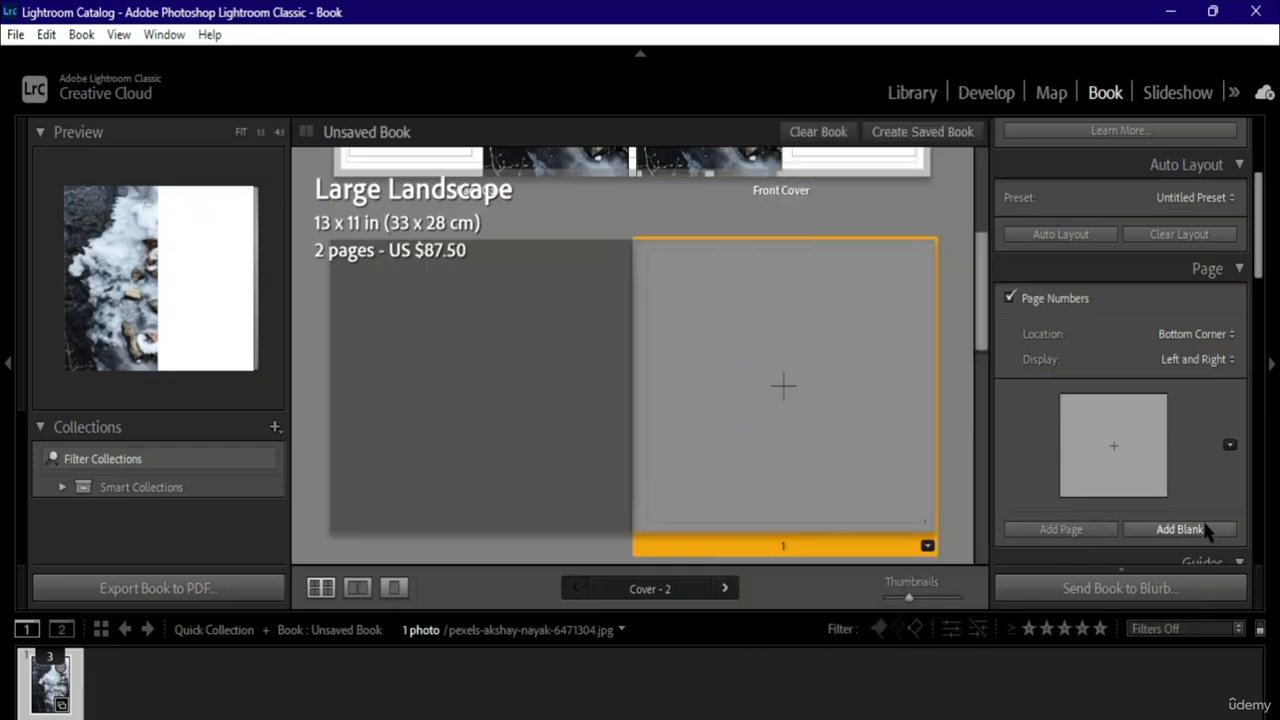
click(1206, 530)
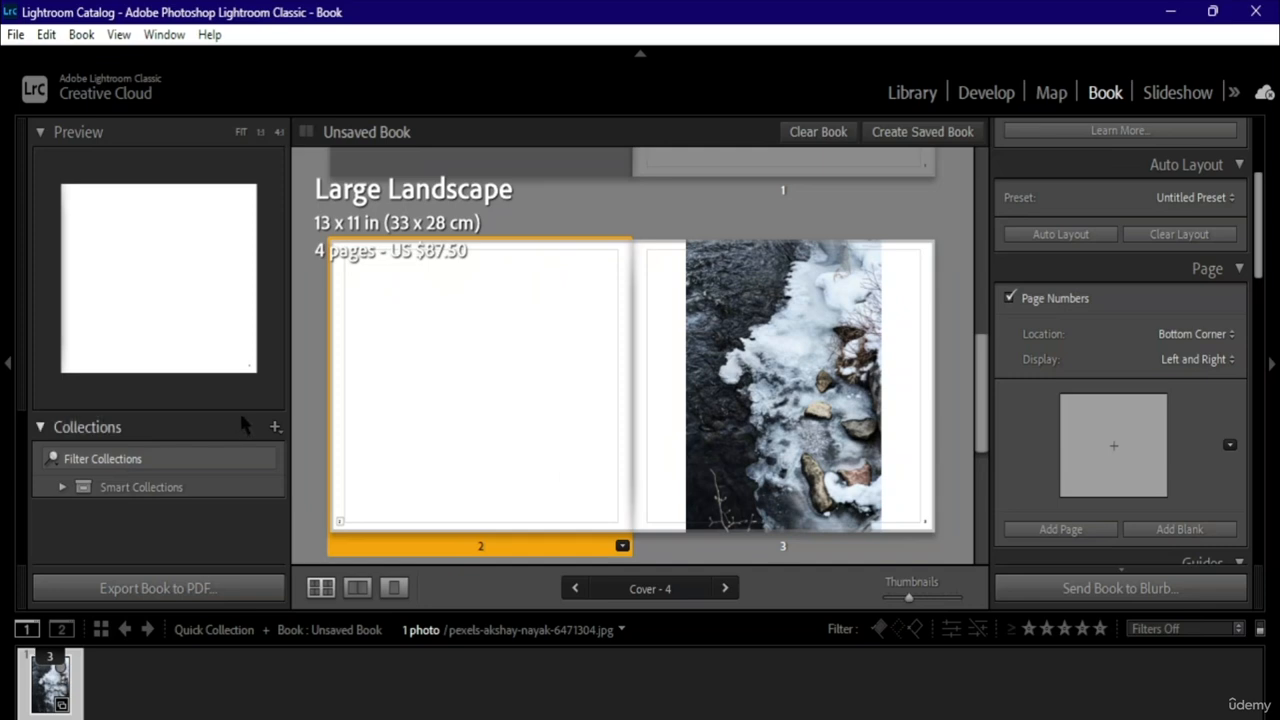
- Collapse the Page, Auto Layout and Book Settings sections to make room for the guide options
click(1207, 268)
click(1239, 168)
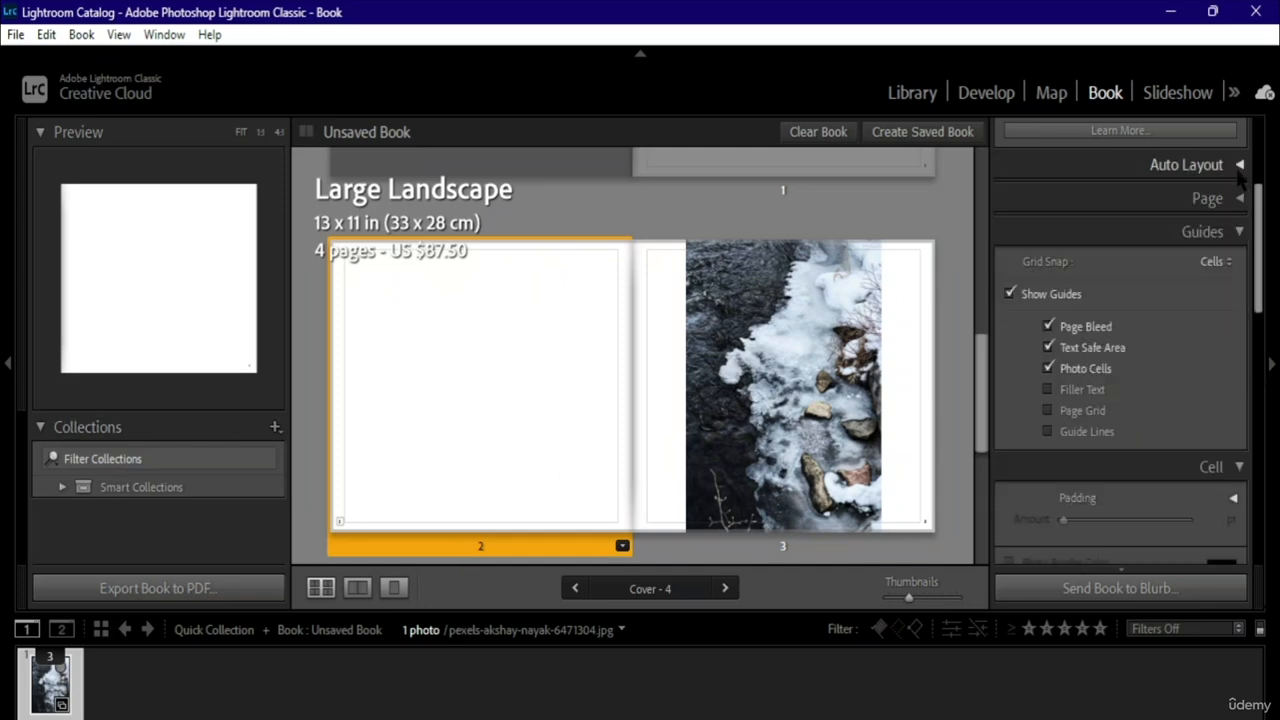
scroll(1236, 170, up, 5)
click(1232, 133)
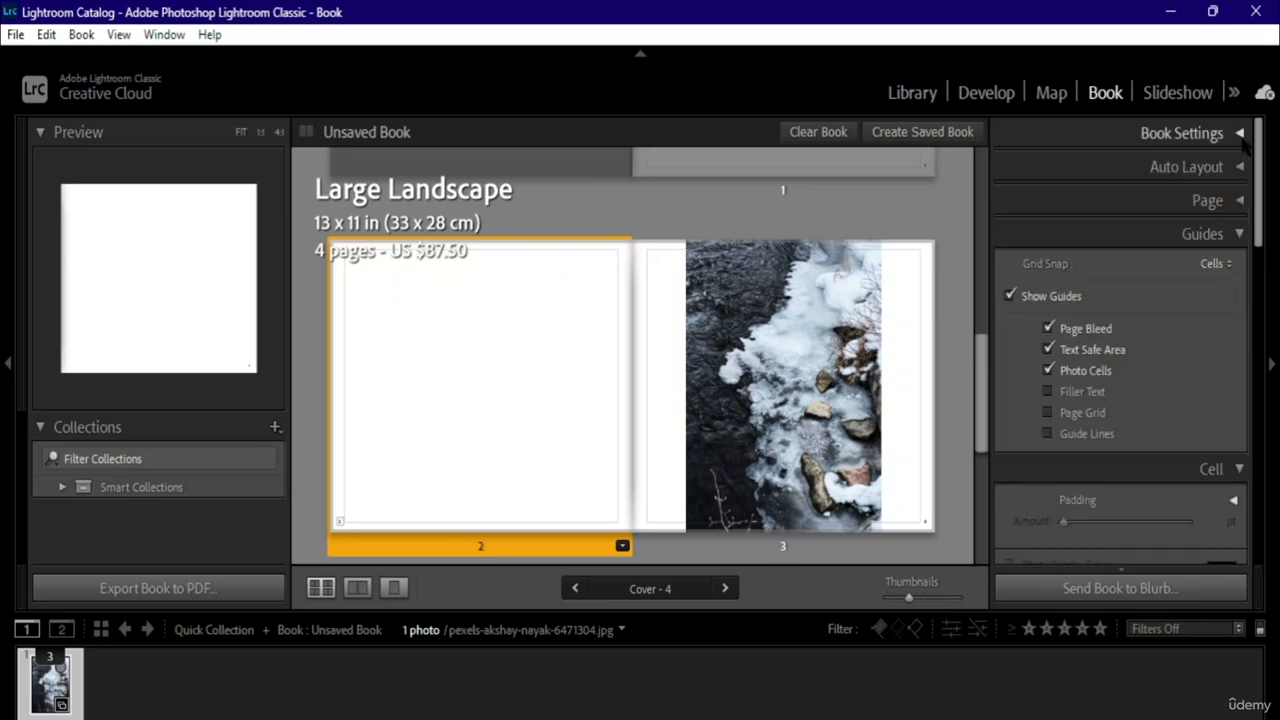
- Hide the Text Safe Area guide and show it again, keeping the Page Bleed guide on
scroll(1232, 183, down, 2)
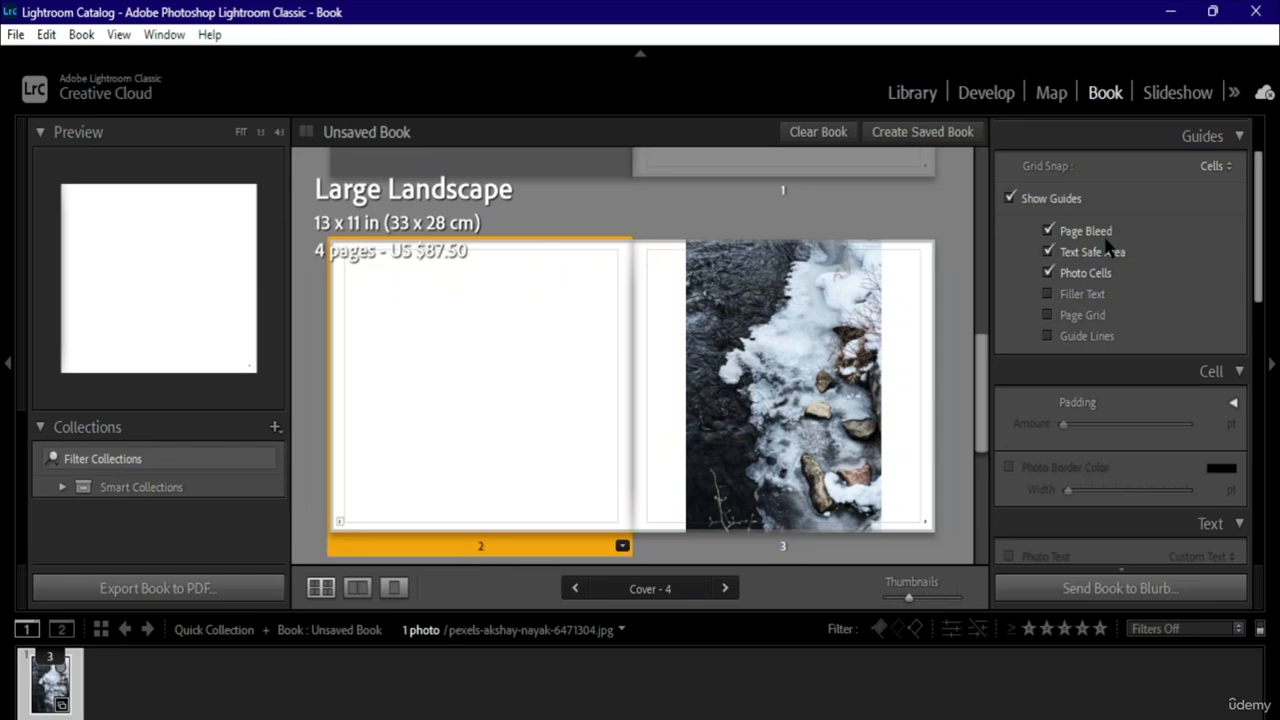
click(1049, 231)
click(1046, 252)
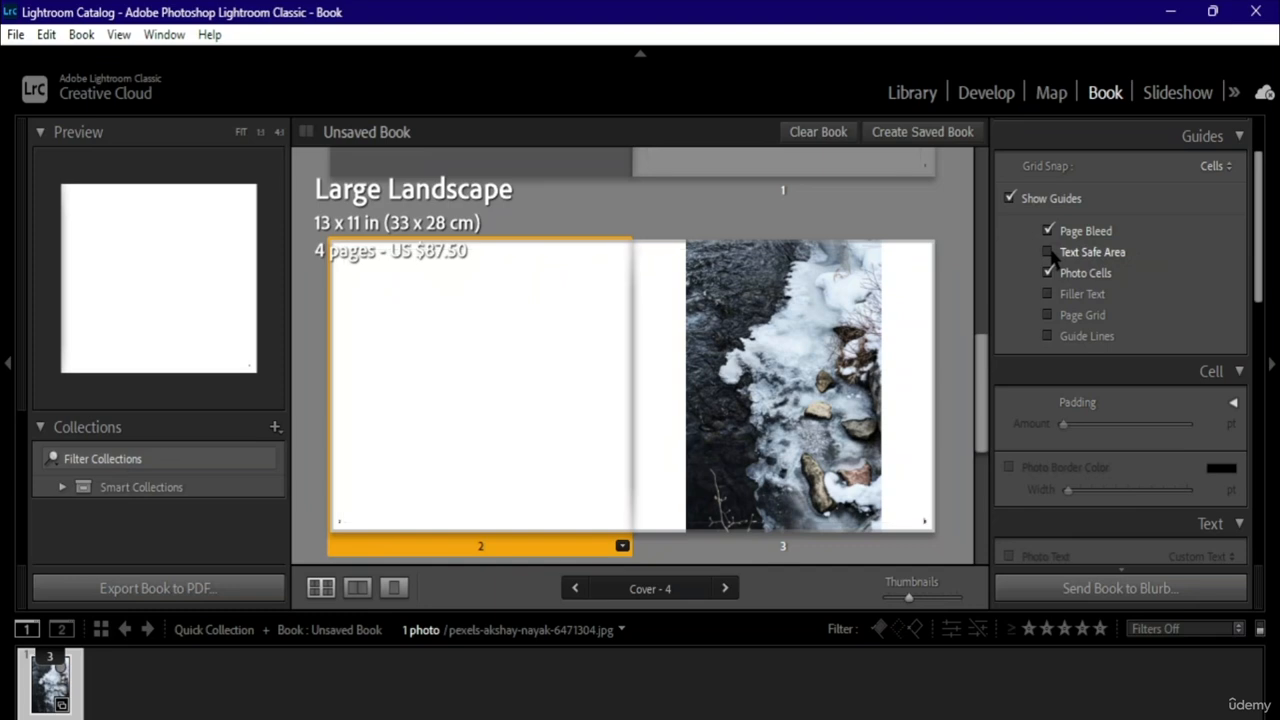
click(1048, 252)
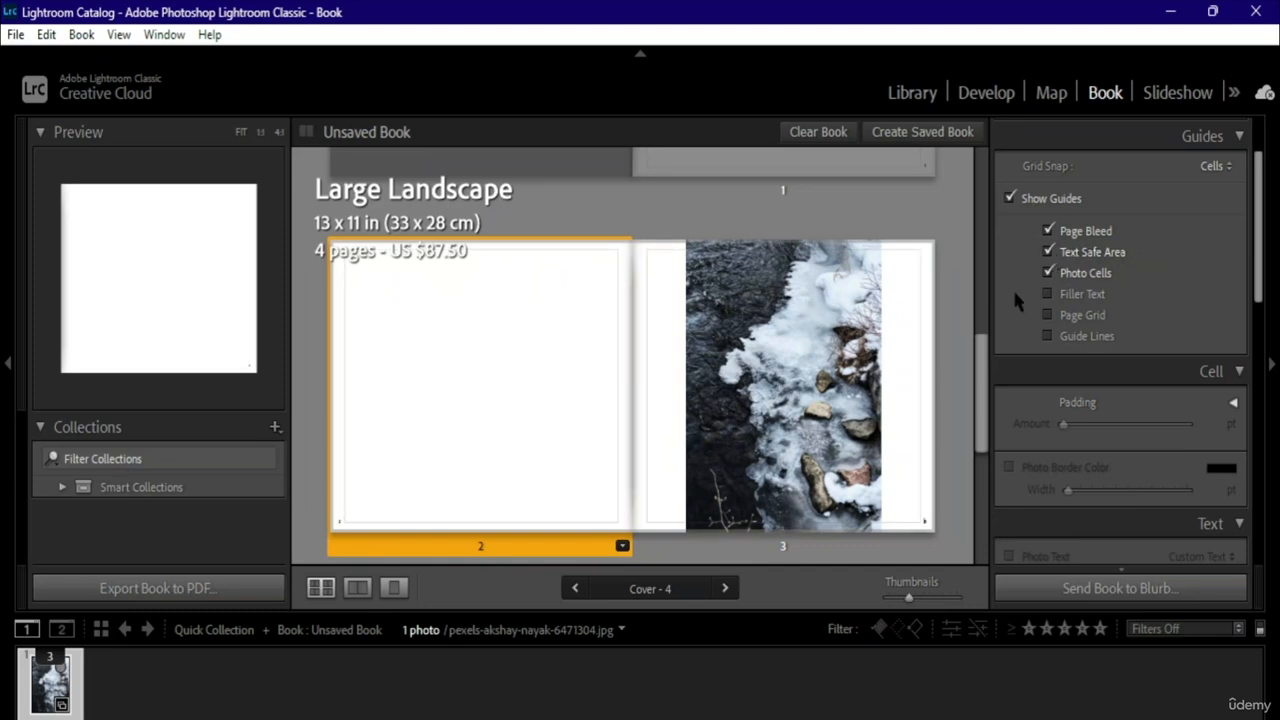
- Enable the Filler Text, Page Grid and Guide Lines guides, and collapse the guide options
click(1048, 294)
click(1048, 315)
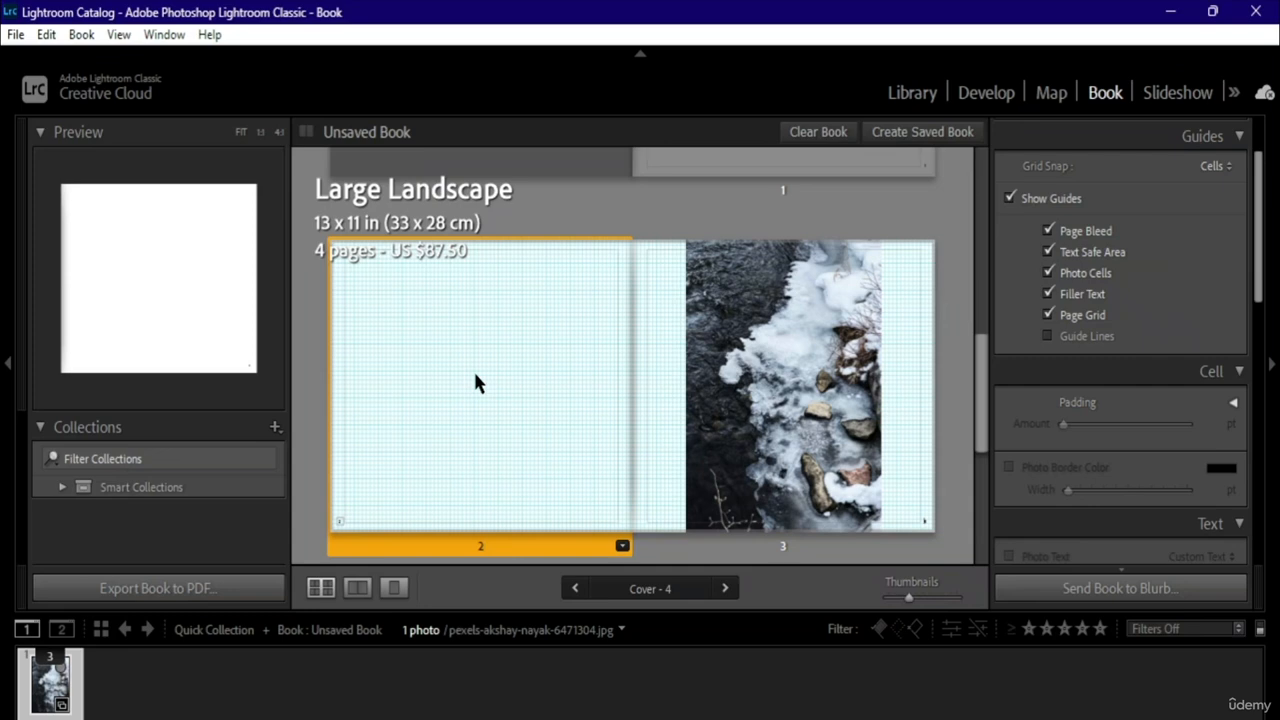
click(1092, 336)
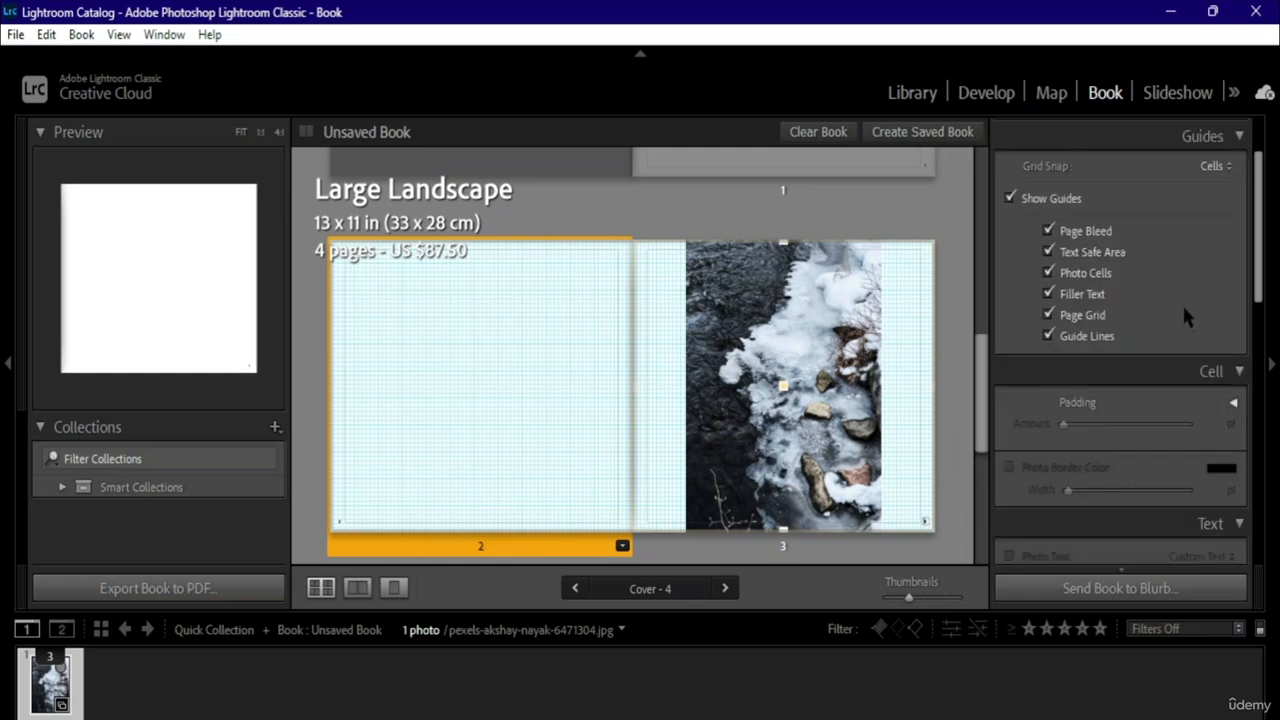
scroll(1182, 303, up, 2)
click(1239, 233)
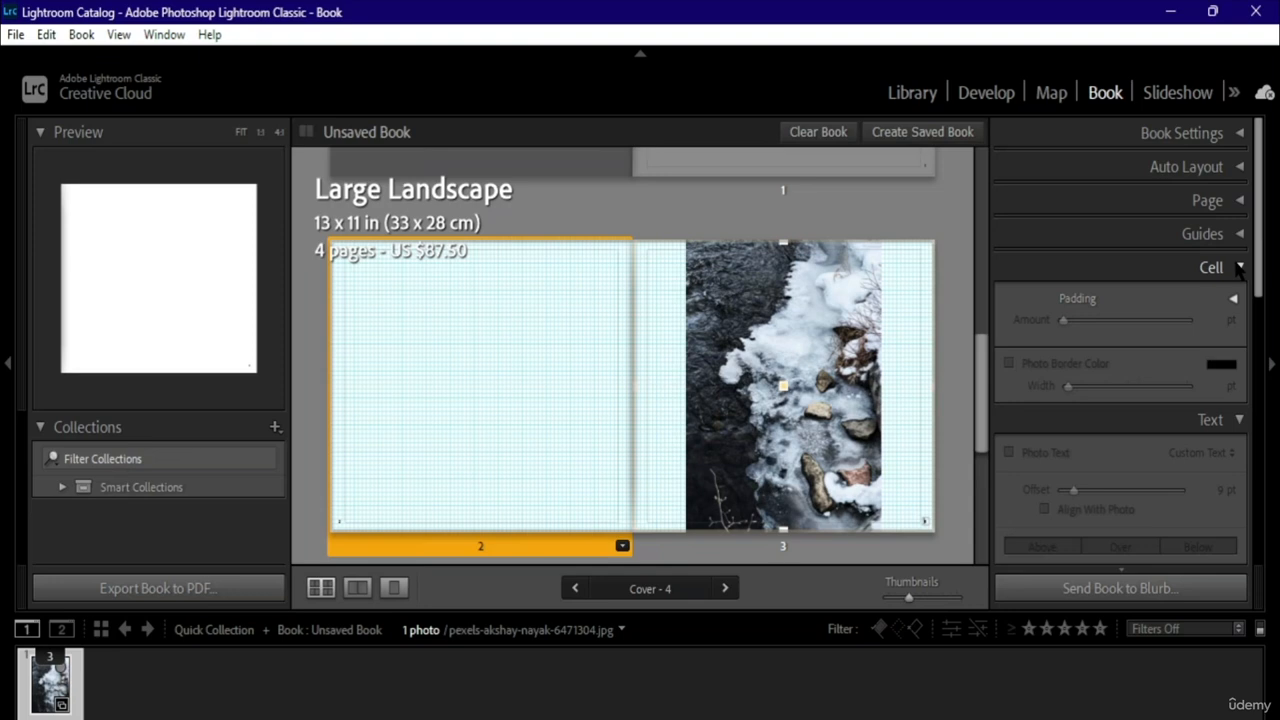
drag(538, 321, 614, 358)
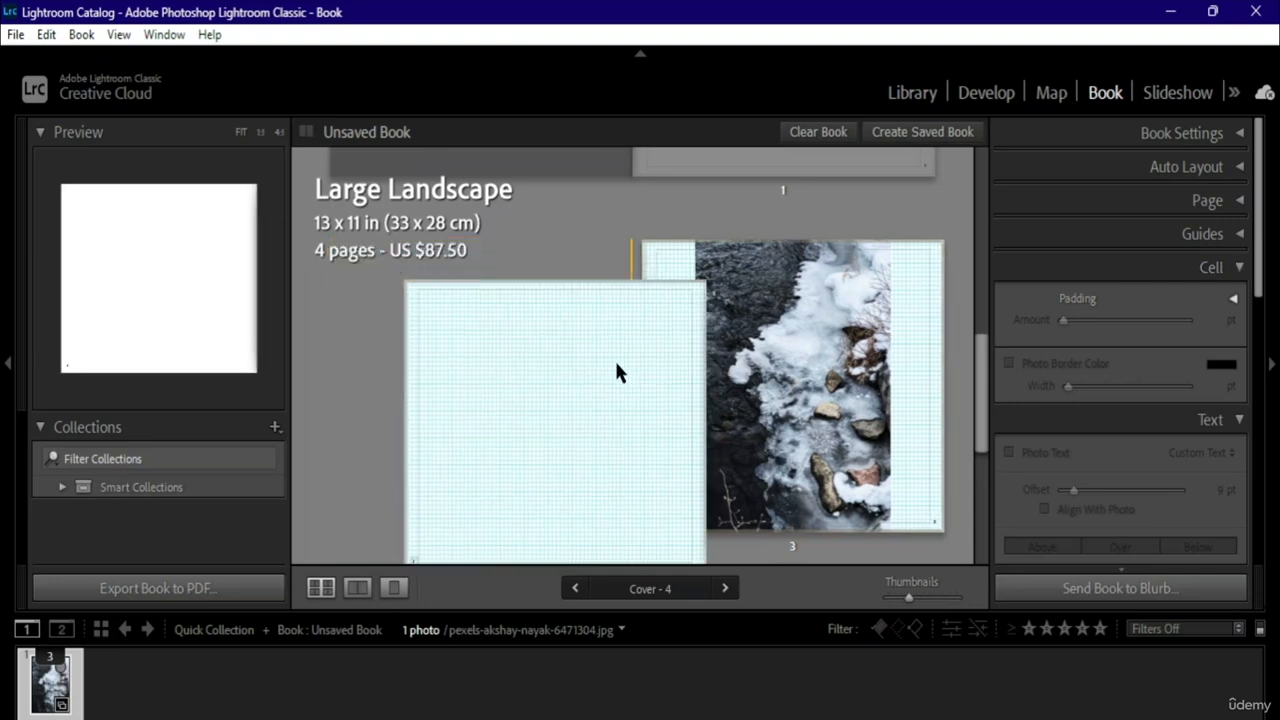
click(820, 322)
click(428, 337)
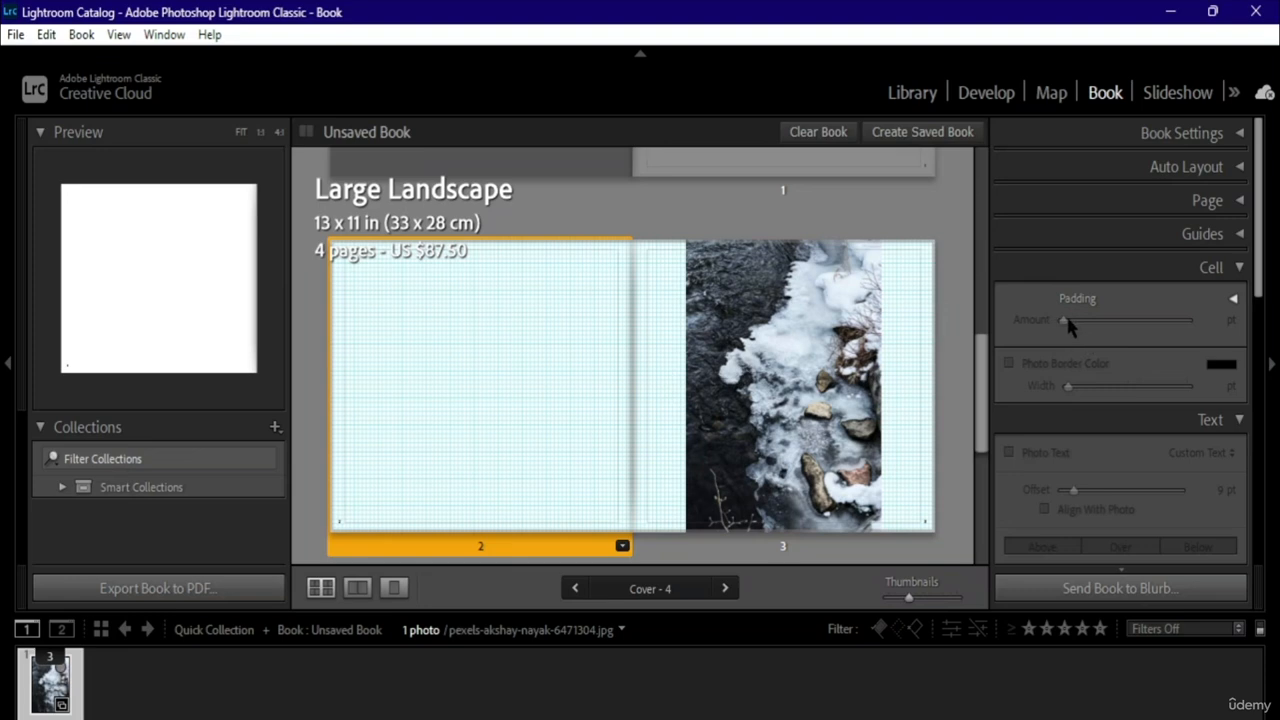
- Shift the photo on page 3 to the right side of its cell and set the cell padding to 34 pt
click(868, 358)
mouse_move(1068, 322)
mouse_down()
mouse_move(1134, 334)
mouse_move(1089, 336)
mouse_up()
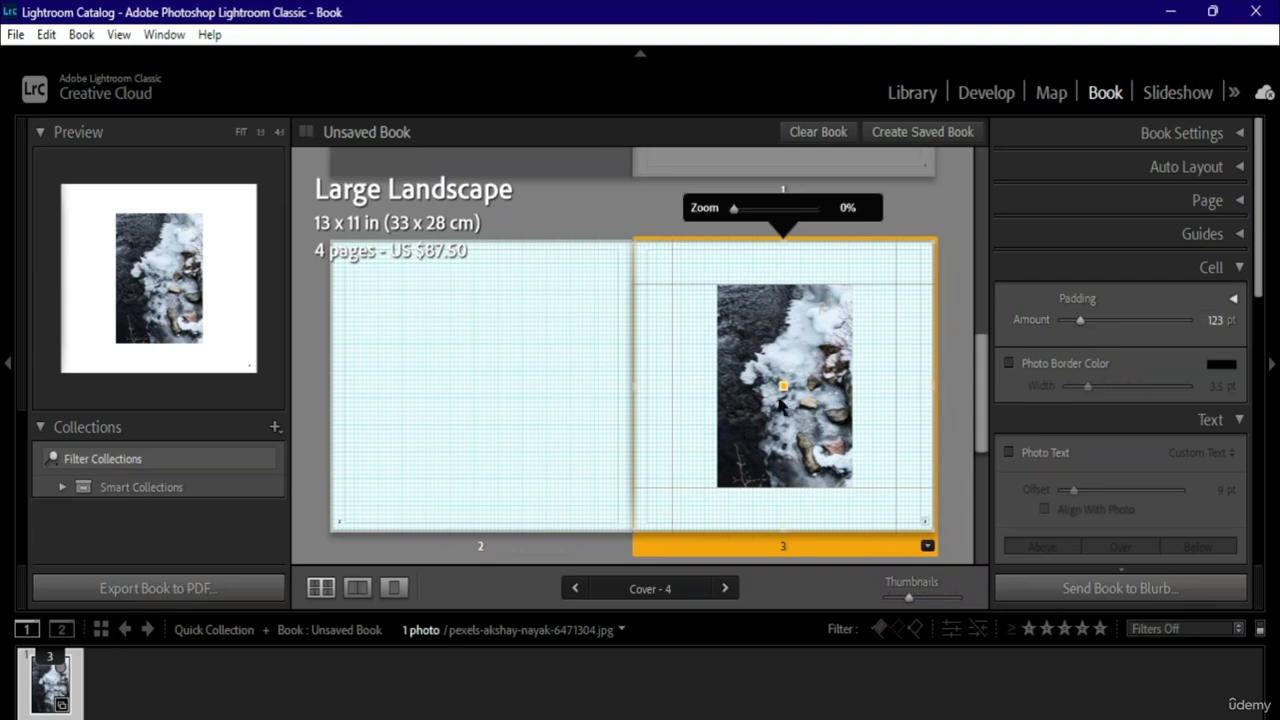
drag(788, 410, 832, 404)
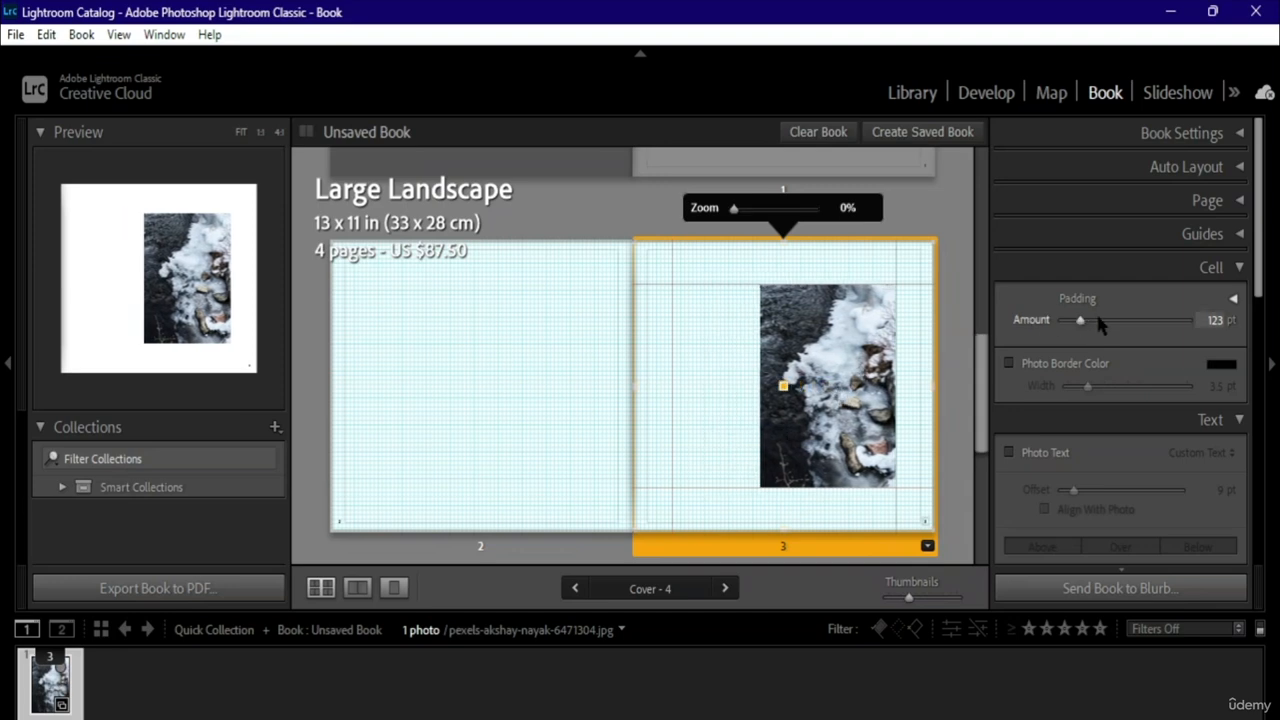
drag(1080, 322, 1067, 320)
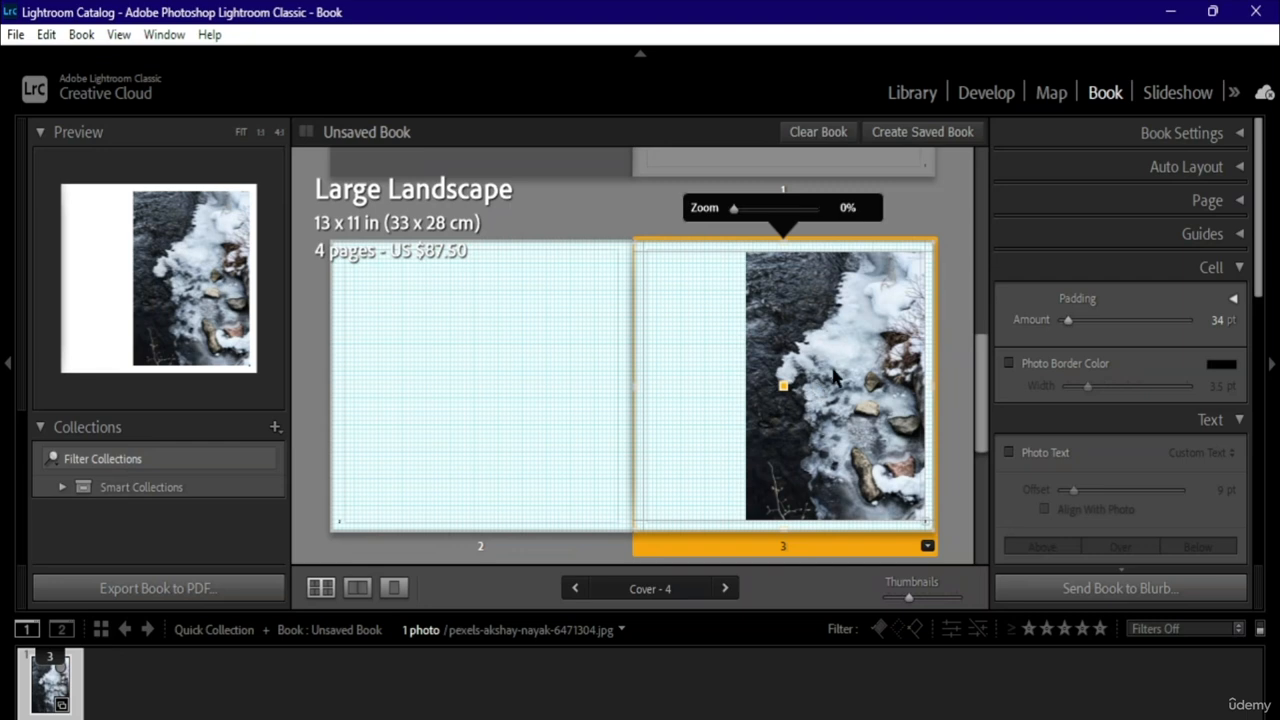
- Set the page 3 photo cell's padding to 68 pt and enable a blue photo border colour
mouse_move(834, 370)
mouse_down()
mouse_move(612, 341)
mouse_move(691, 360)
mouse_move(843, 354)
mouse_up()
mouse_move(1066, 321)
mouse_down()
mouse_move(1093, 323)
mouse_move(1070, 325)
mouse_up()
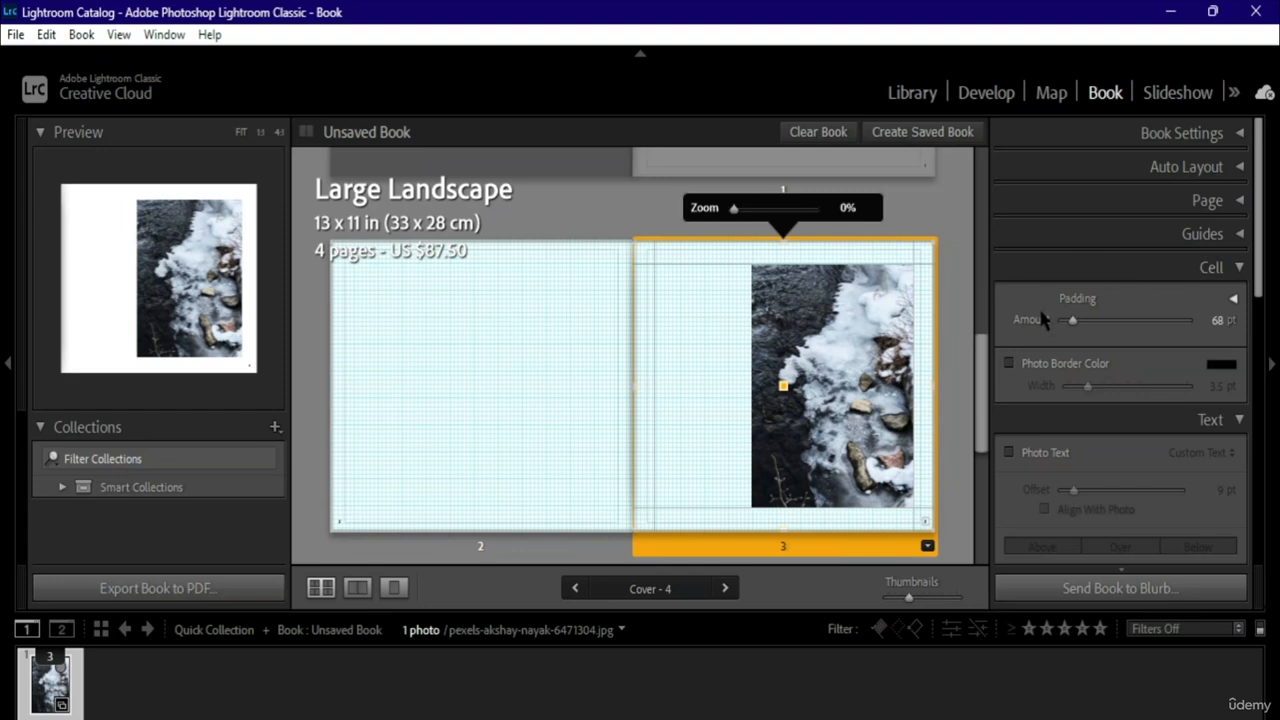
click(1010, 365)
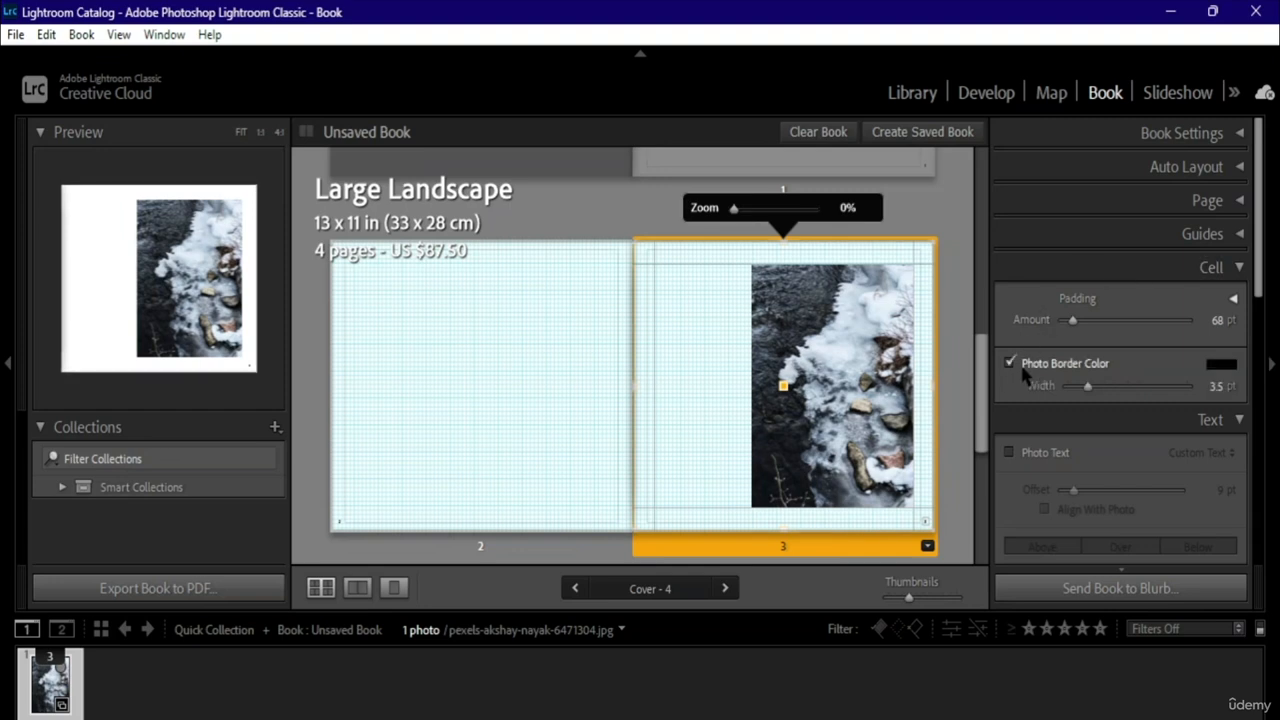
click(1221, 364)
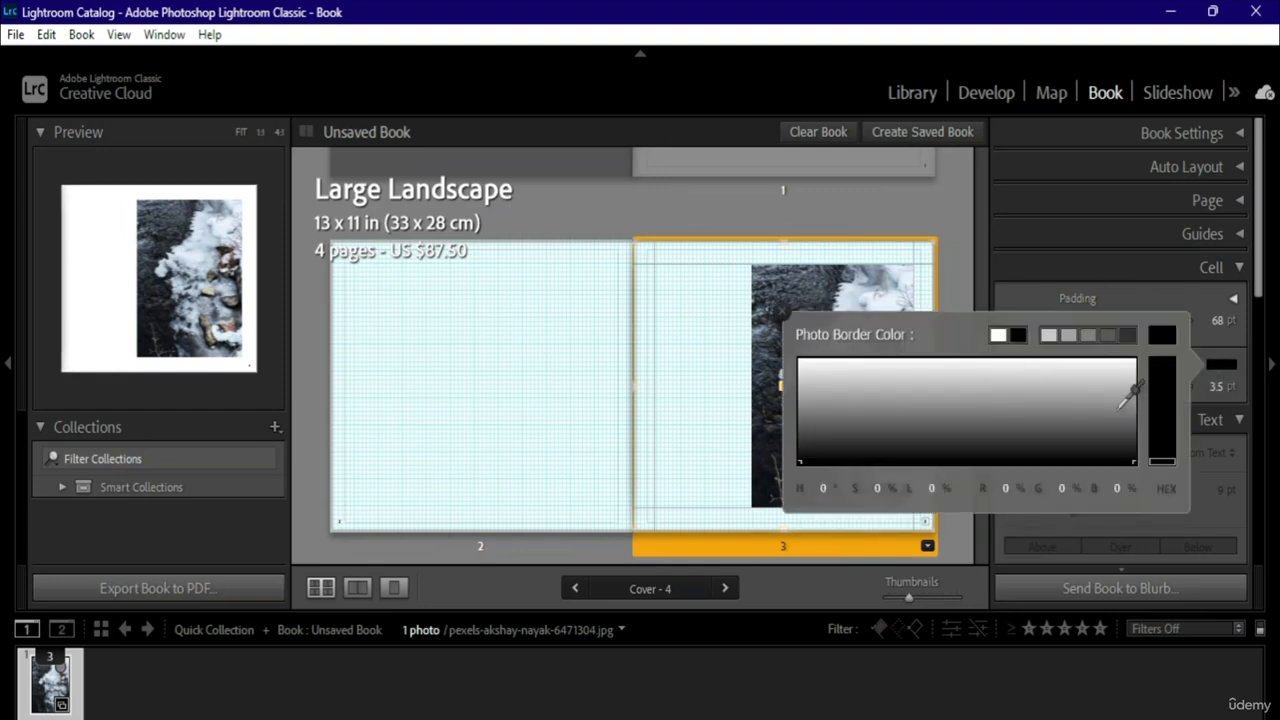
drag(1156, 409, 1155, 386)
drag(1055, 408, 1020, 417)
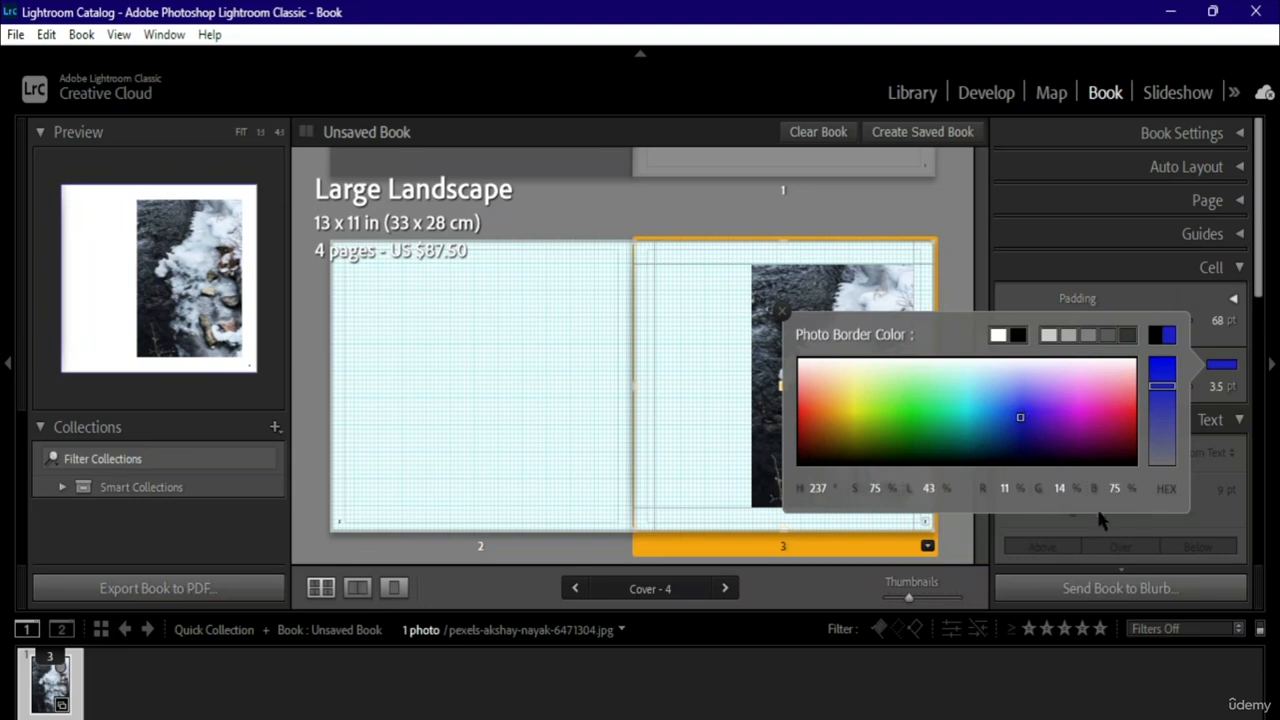
click(1228, 420)
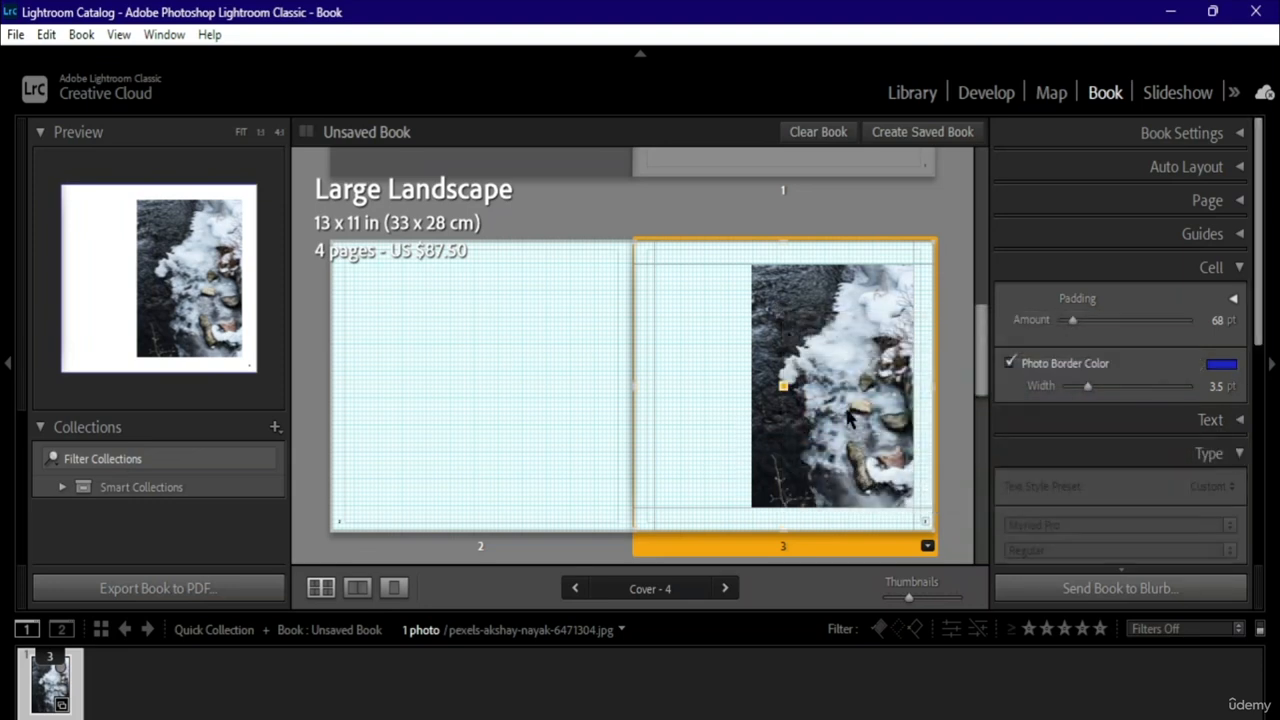
- Increase the photo border width, collapse the Cell settings and expand the Text settings
scroll(846, 405, up, 2)
scroll(846, 405, down, 4)
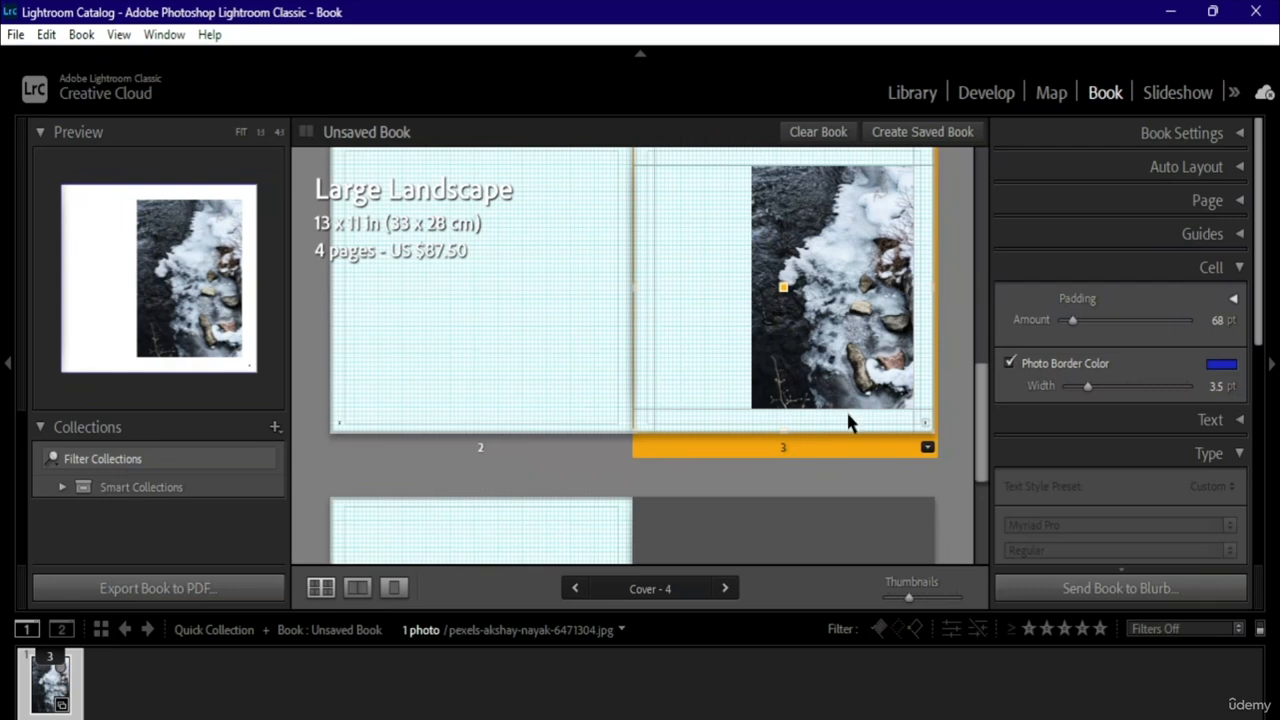
drag(1088, 387, 1135, 388)
click(1247, 269)
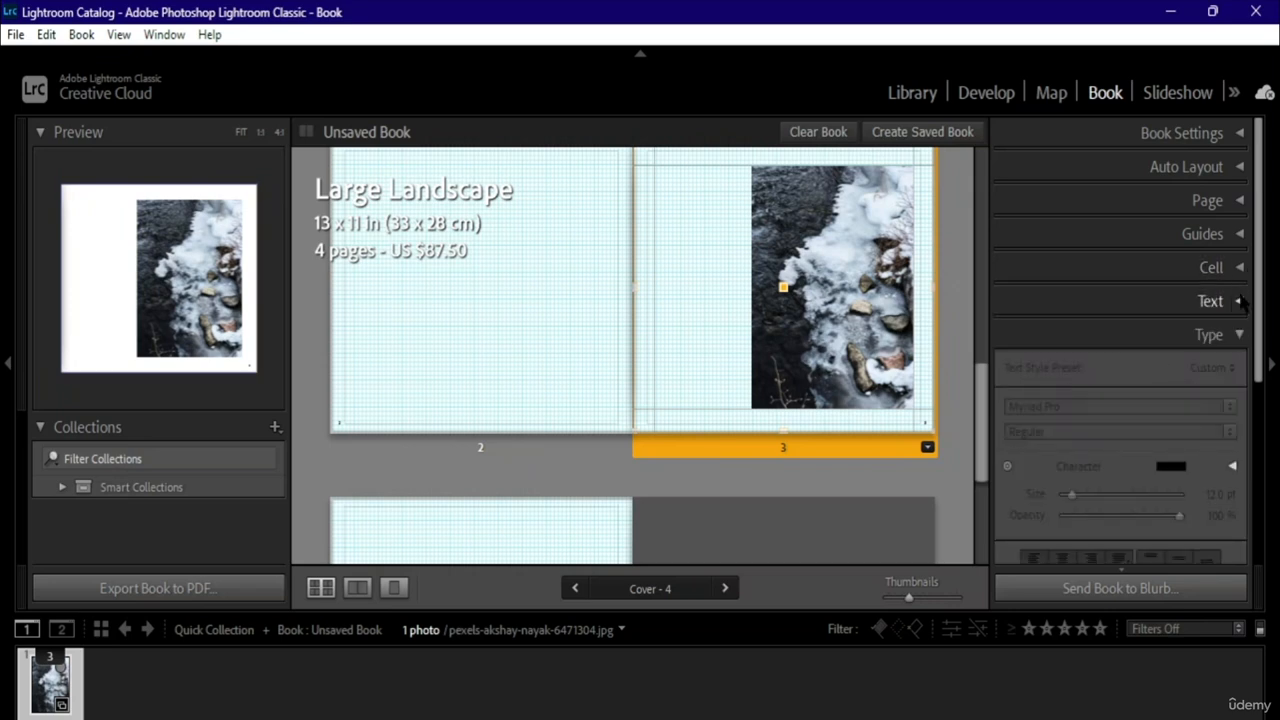
click(1243, 302)
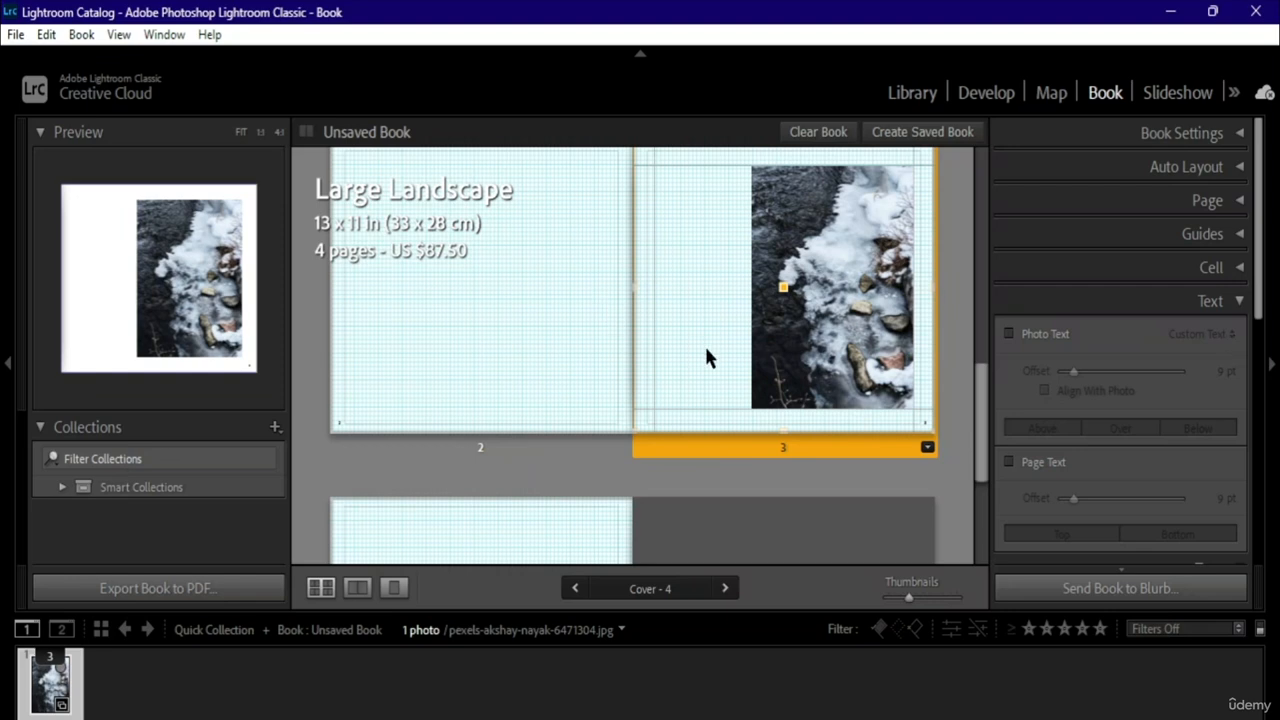
- Select the photo on page 3, enable its photo text and set the text offset to 16 pt
scroll(650, 337, up, 2)
scroll(620, 415, down, 1)
click(483, 403)
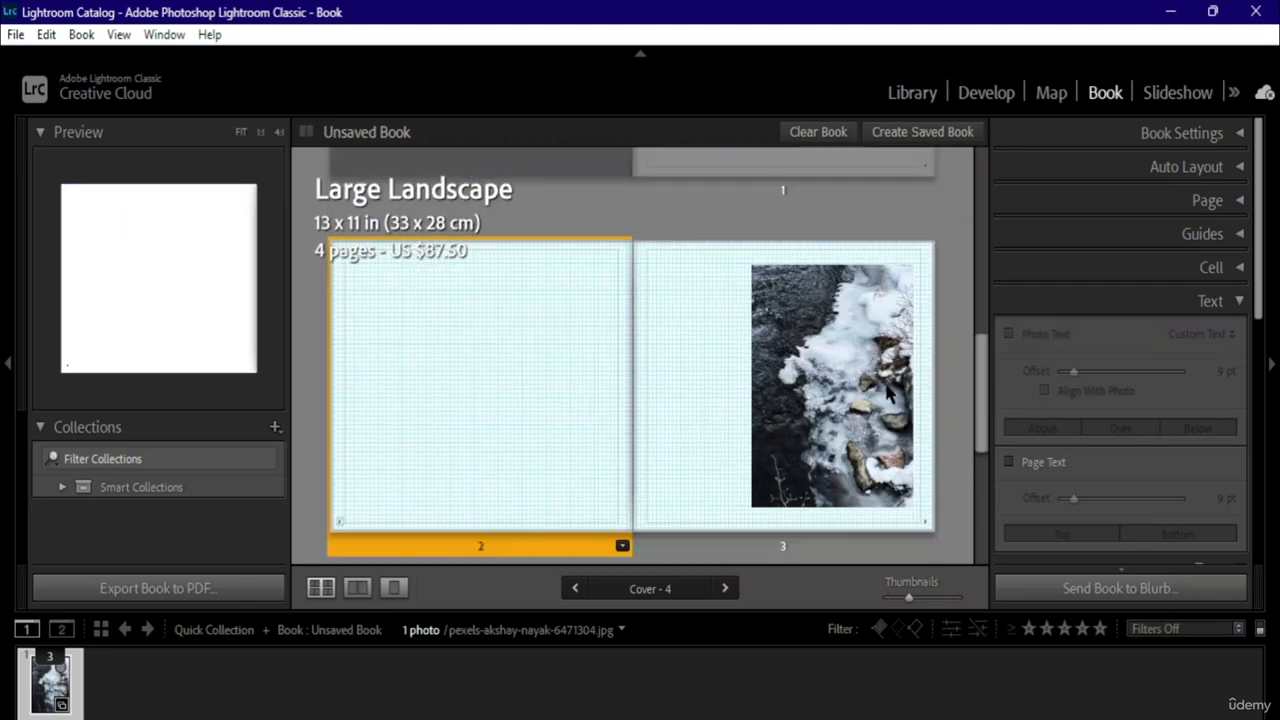
click(800, 381)
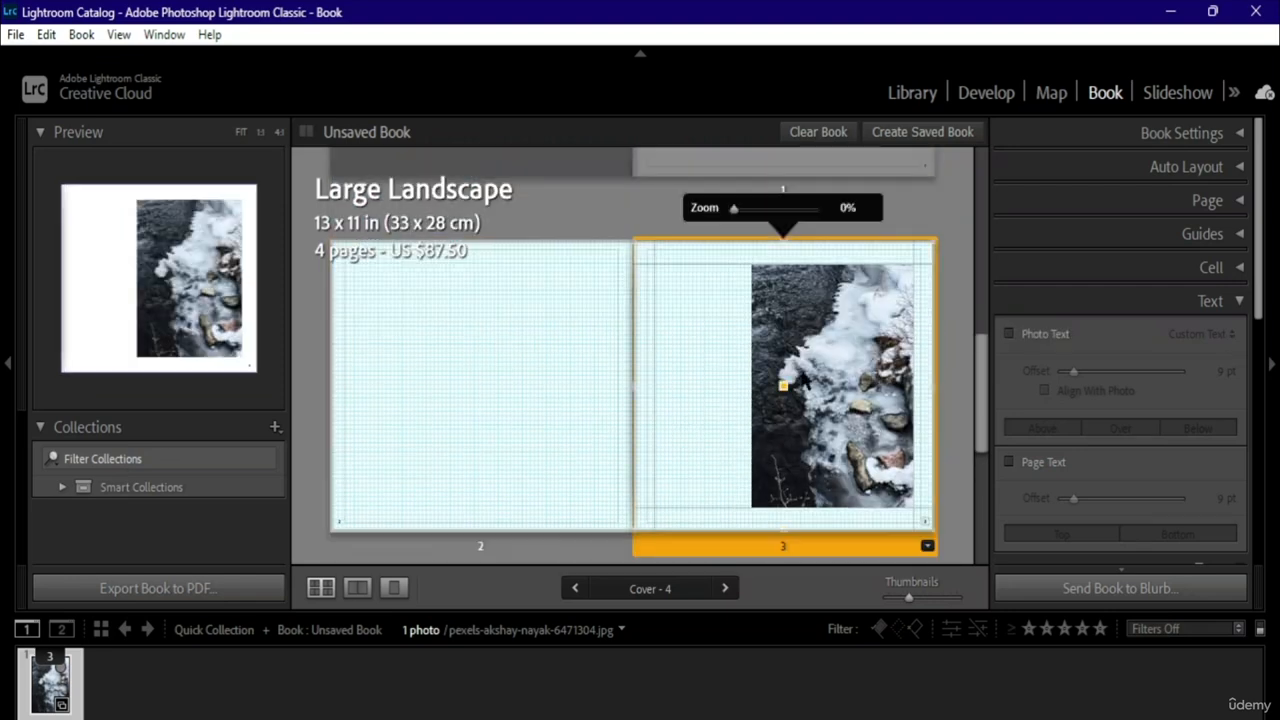
click(1010, 333)
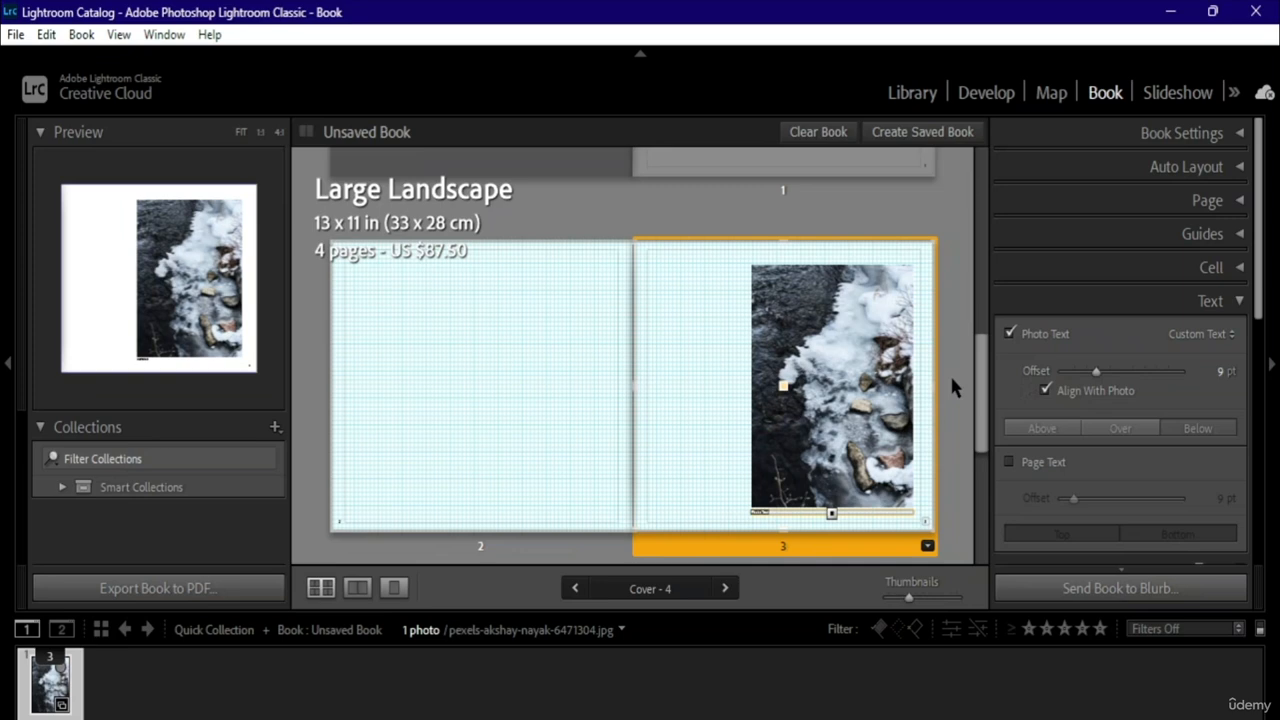
drag(1095, 372, 1072, 388)
- Turn Align With Photo off and on again, try the Above and Over positions, and place the photo text below the photo
click(1063, 392)
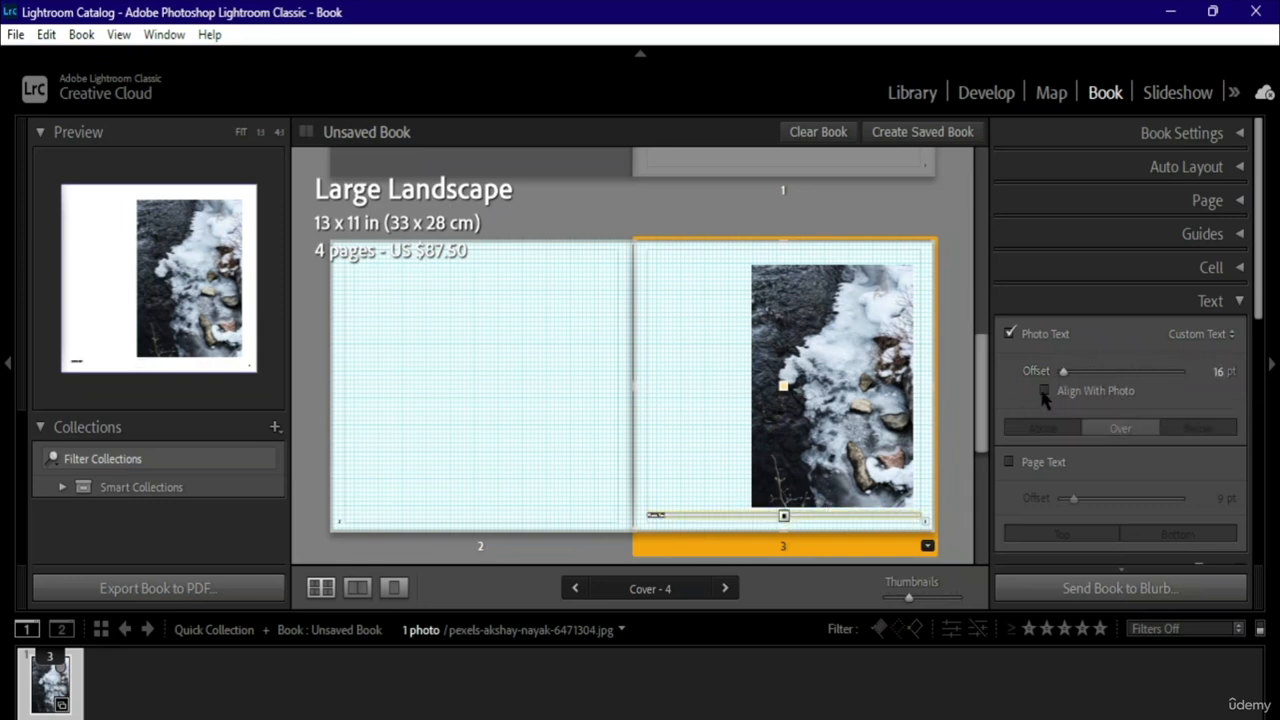
scroll(1048, 397, down, 2)
click(1046, 310)
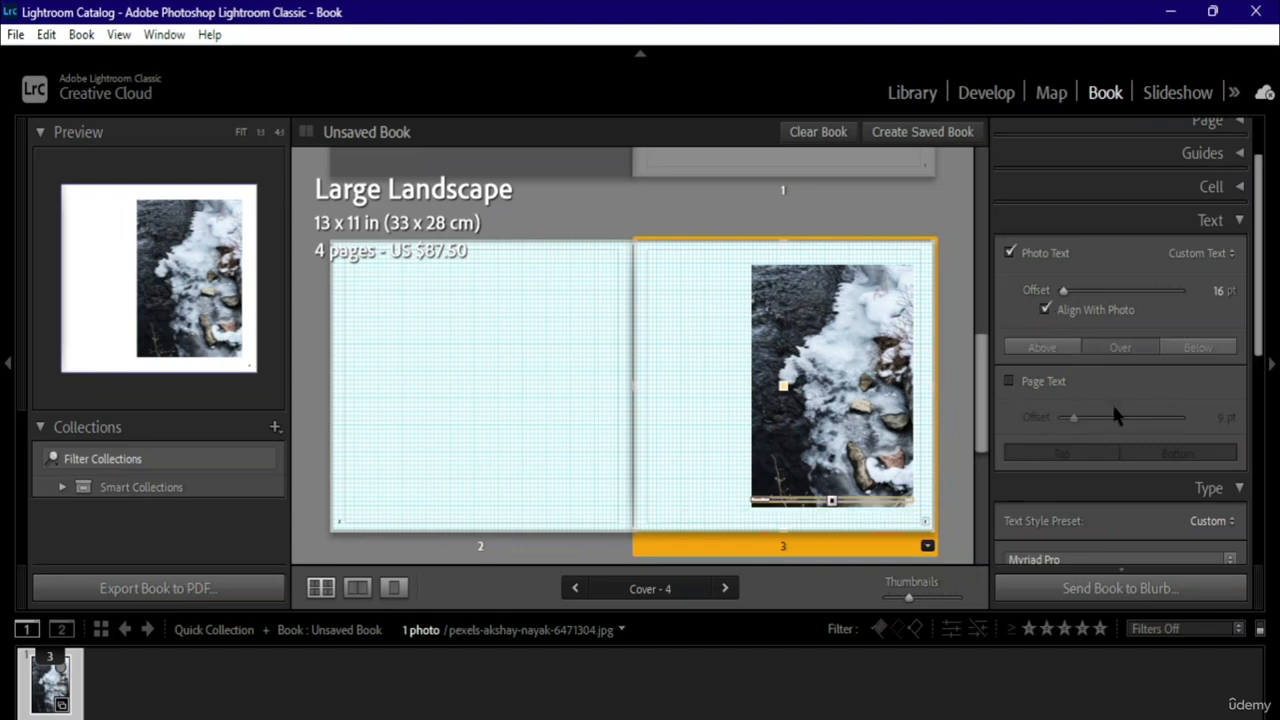
click(1037, 346)
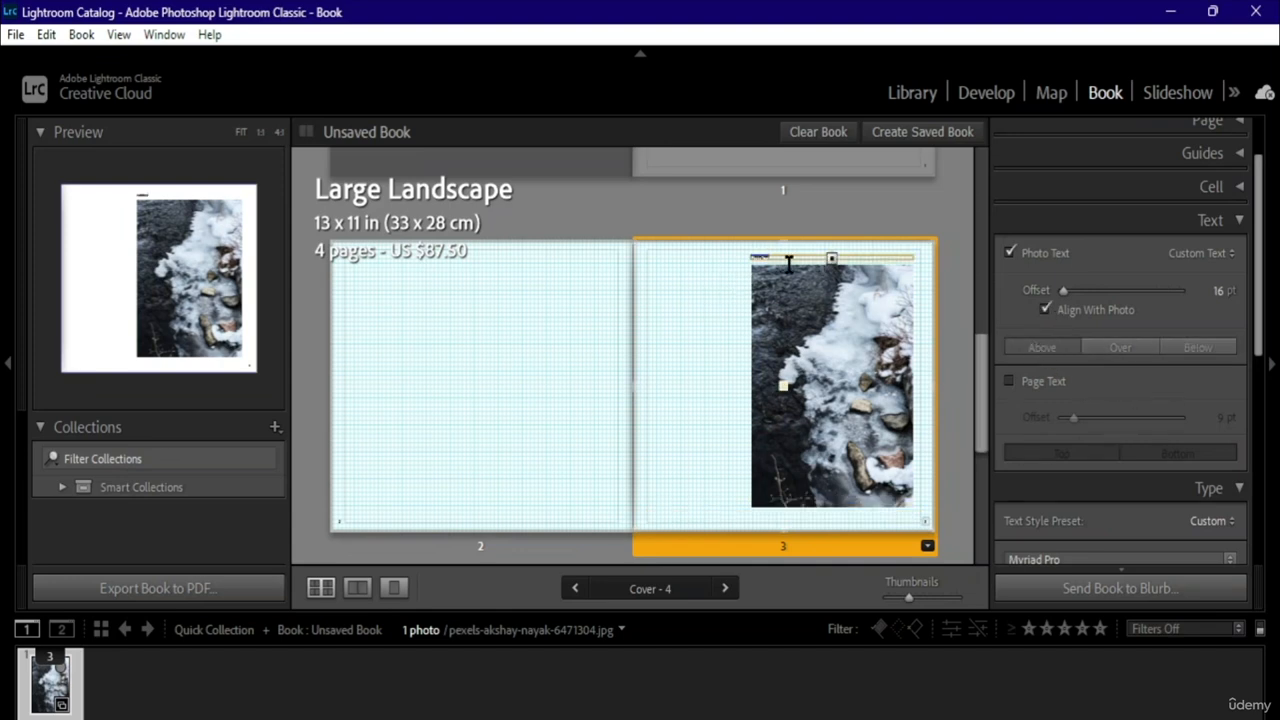
click(1138, 347)
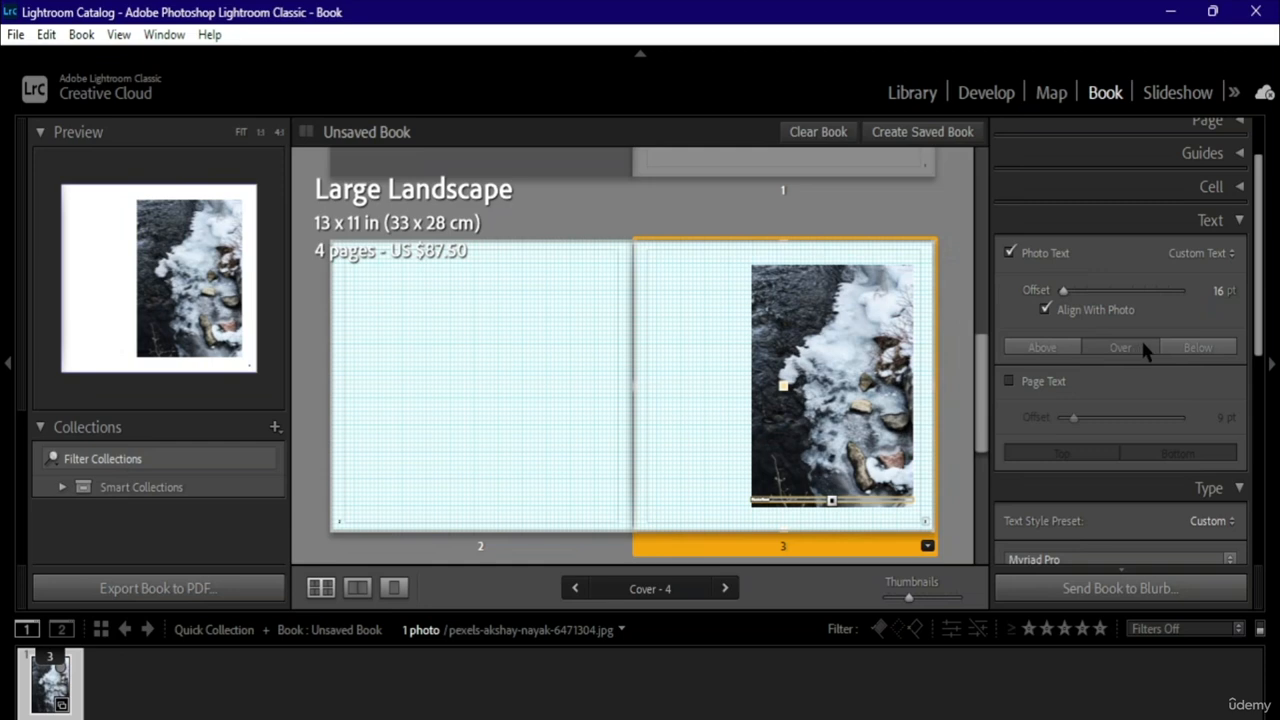
click(1198, 347)
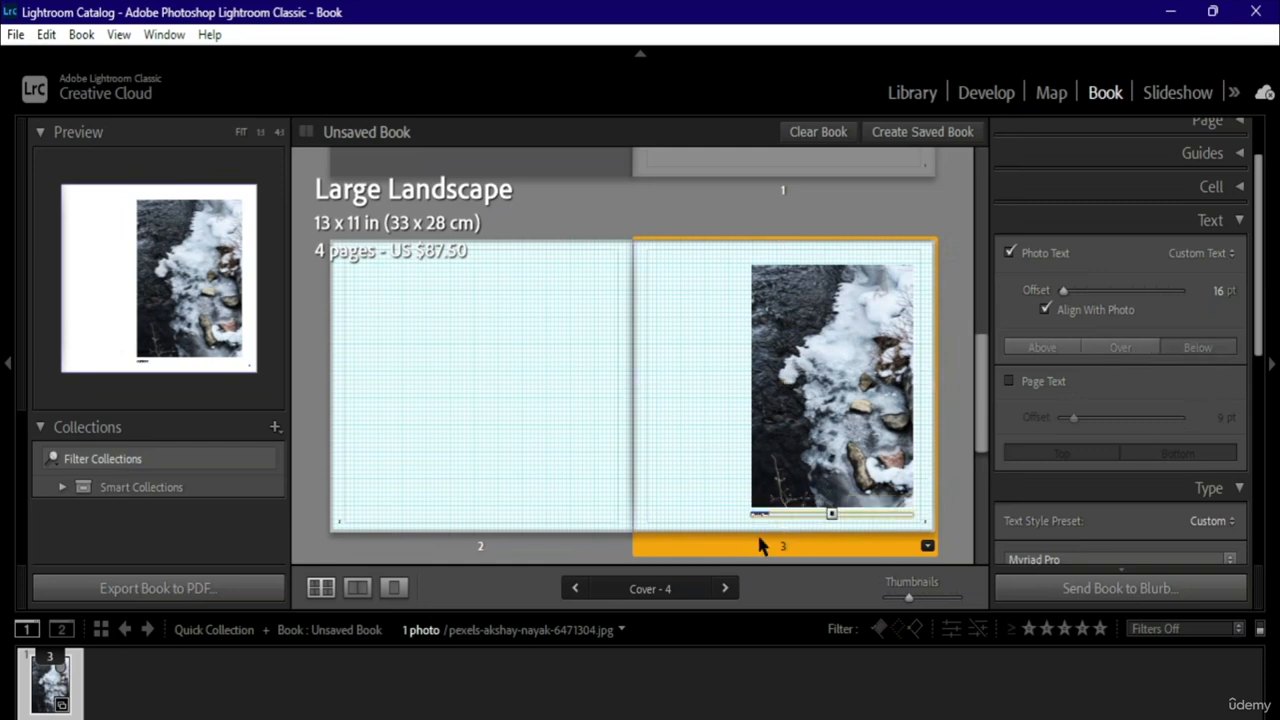
- Enable page text on page 3 with a 363 pt offset, compare the Top and Bottom positions, keep Bottom and collapse the Text settings
click(1009, 382)
scroll(1011, 387, down, 1)
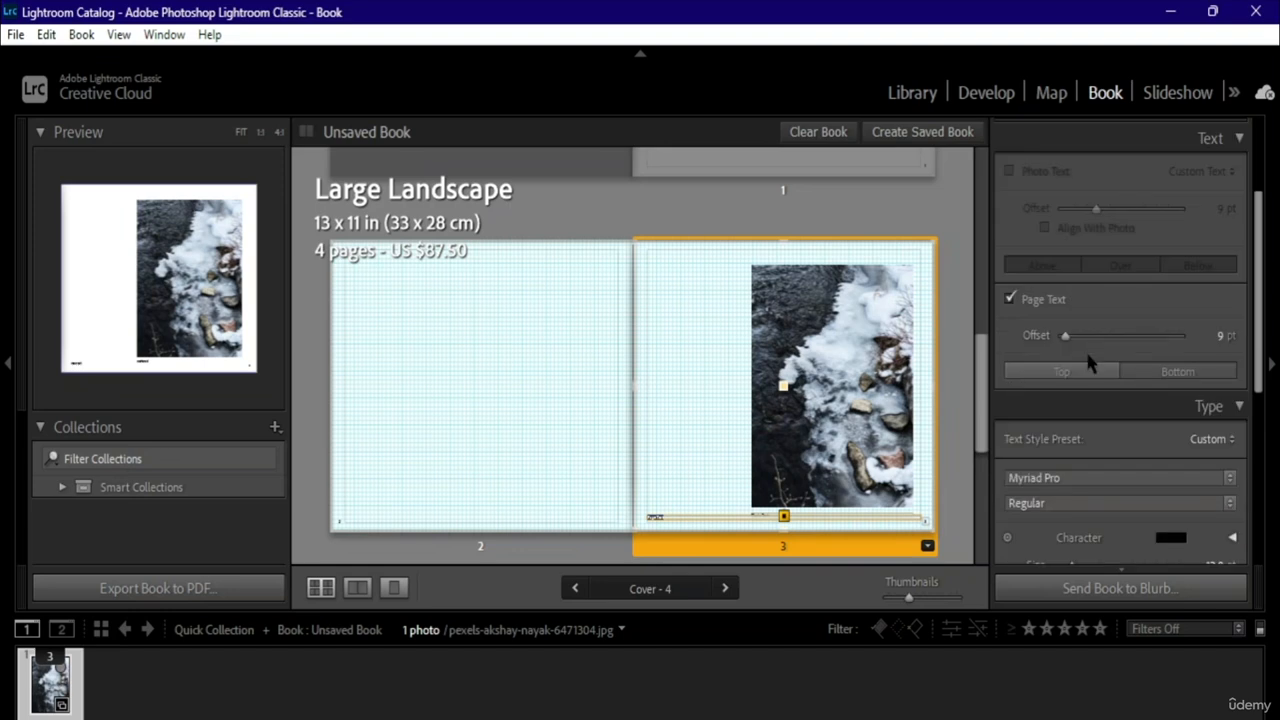
drag(1066, 337, 1128, 343)
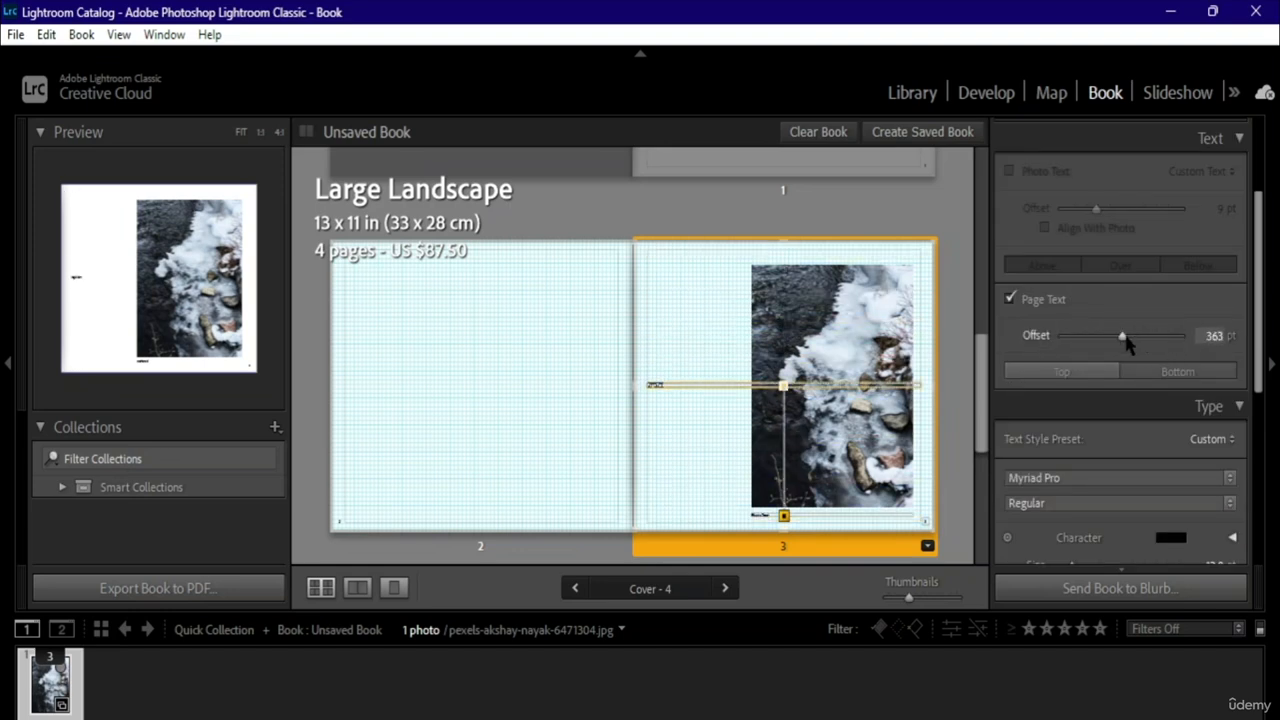
click(1048, 372)
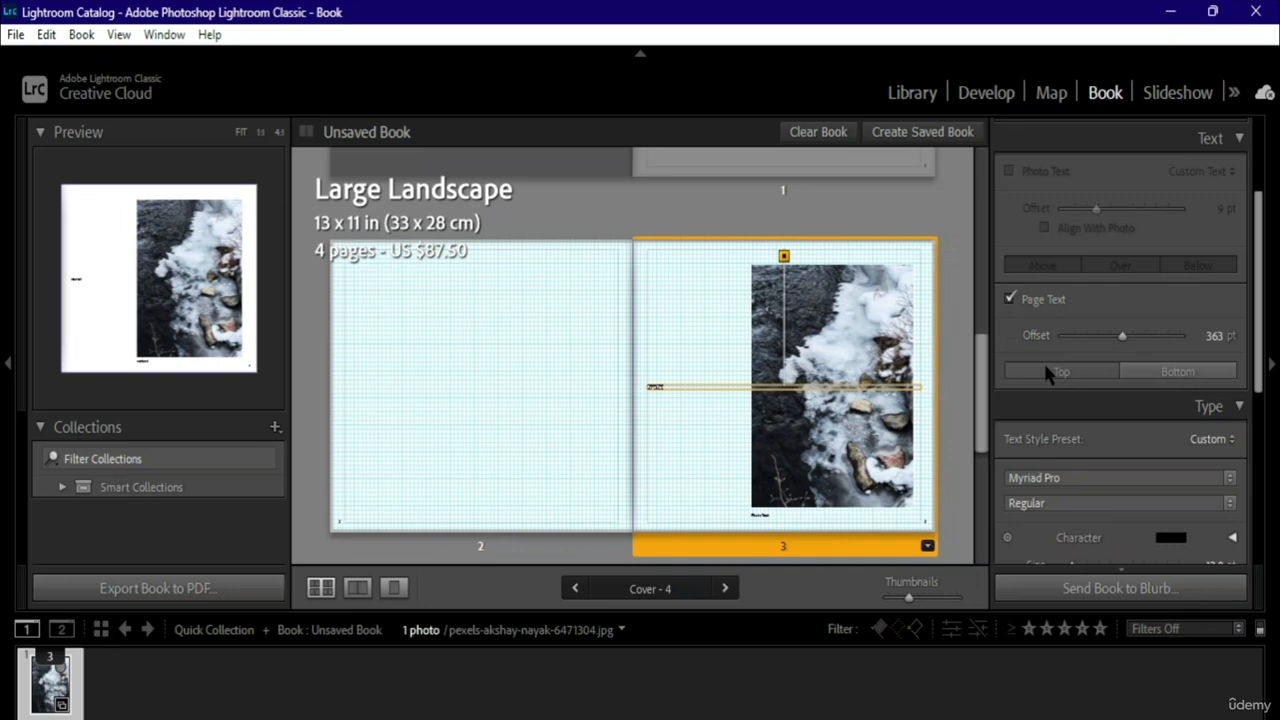
click(1138, 373)
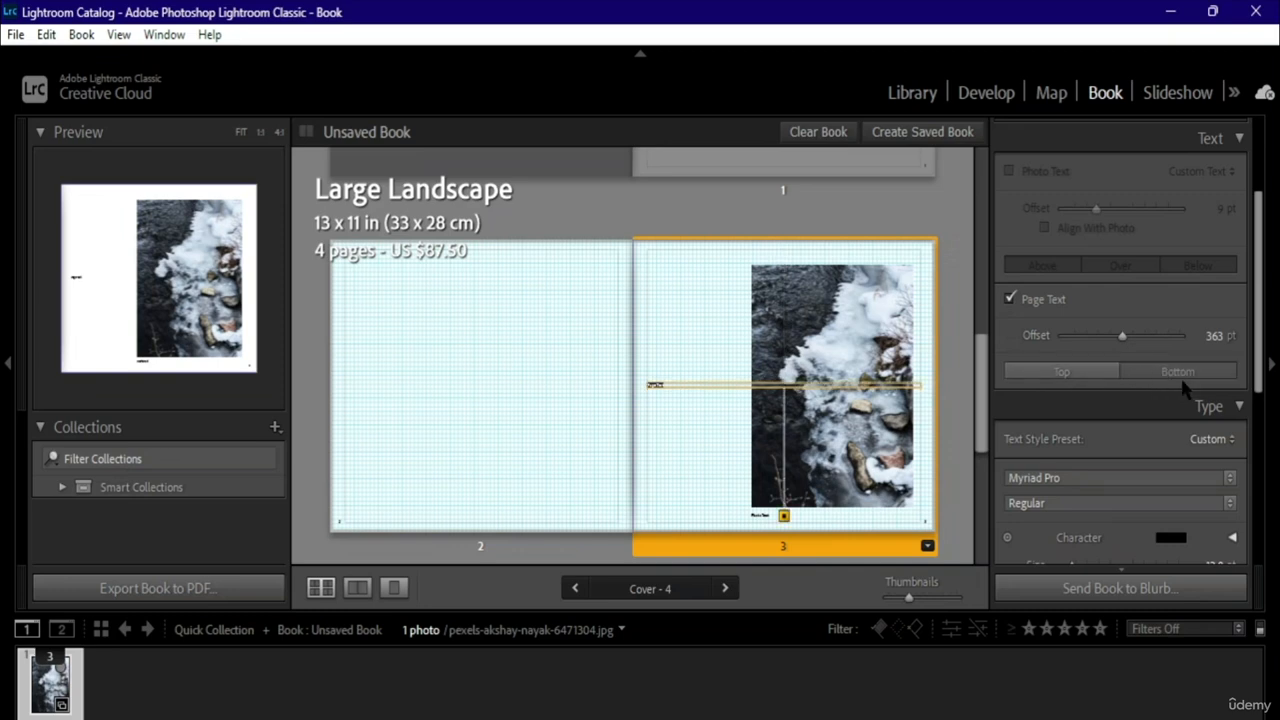
click(1213, 335)
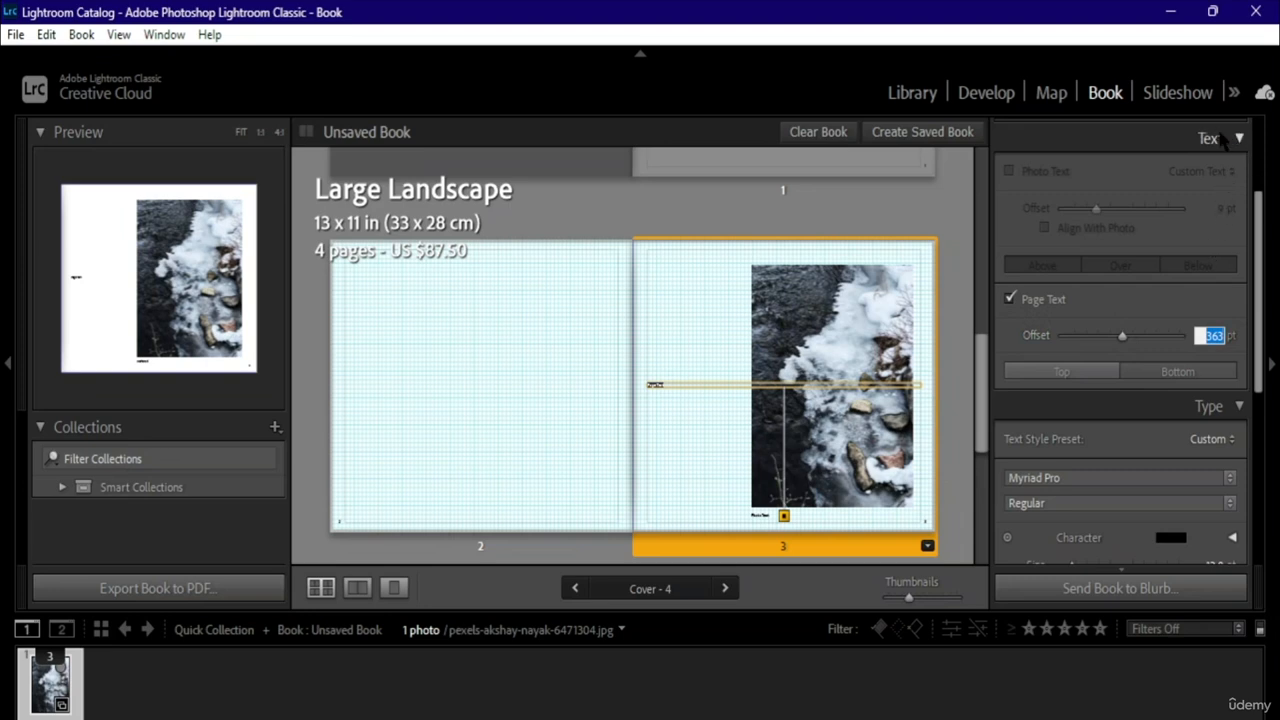
click(1238, 139)
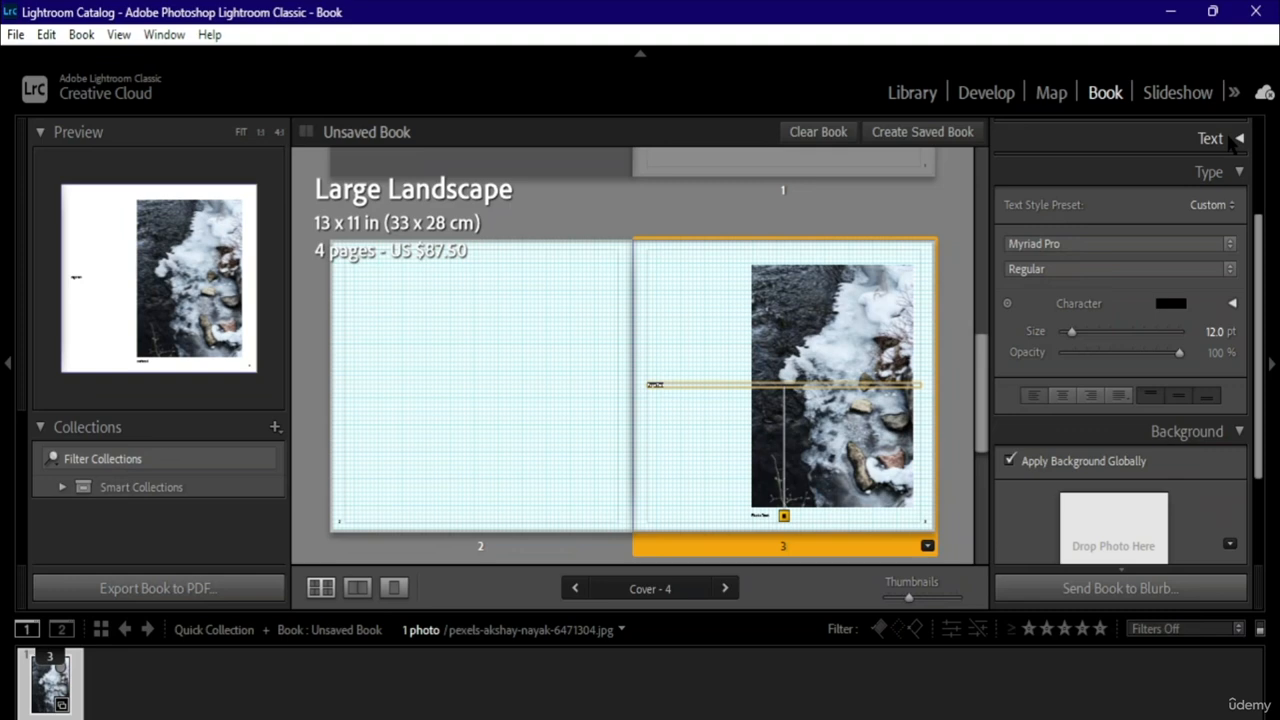
- Try the Broadway font on the page text, and set it to Bodoni MT in the Condensed Bold style
click(1222, 245)
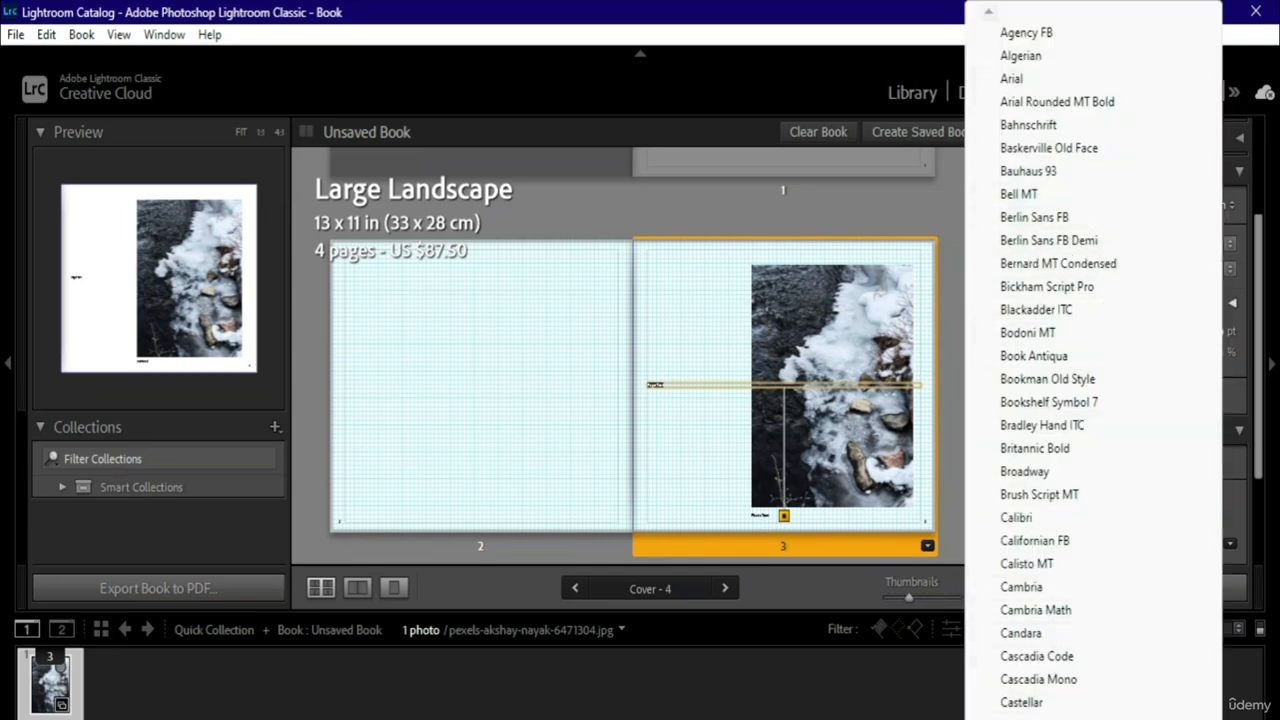
scroll(1050, 400, down, 2)
click(1066, 333)
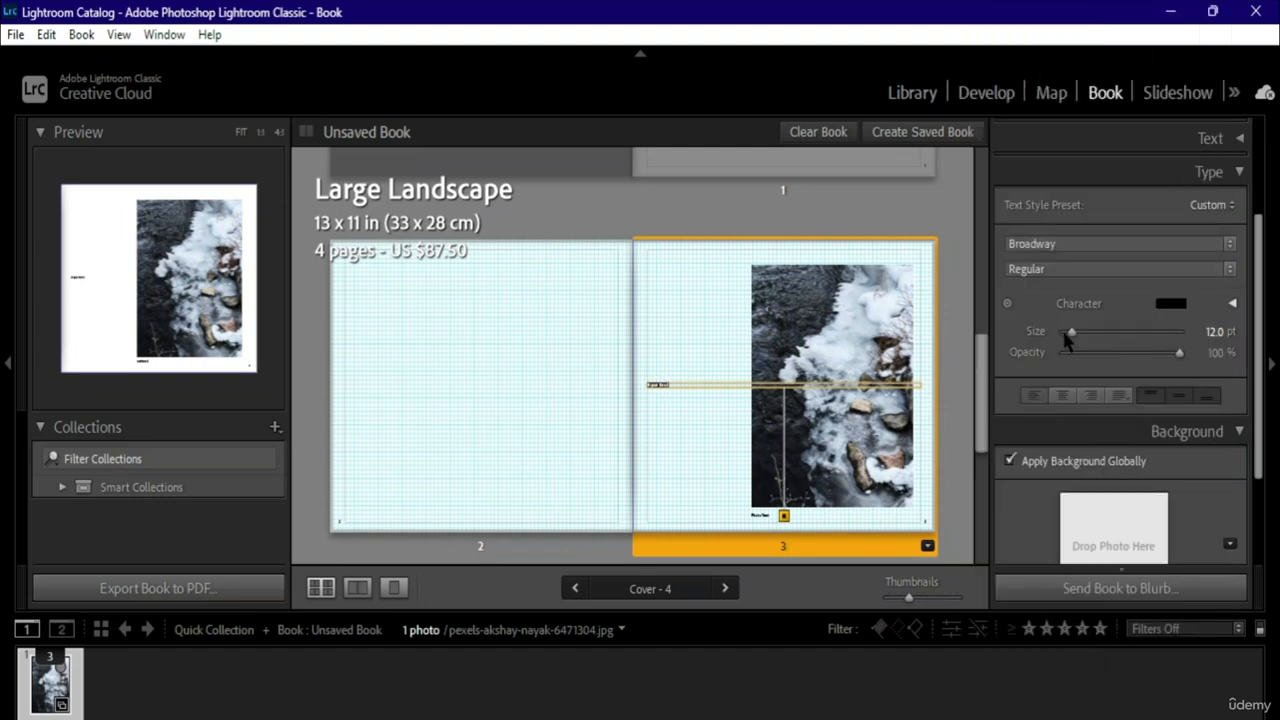
click(1150, 243)
click(1046, 197)
click(1167, 270)
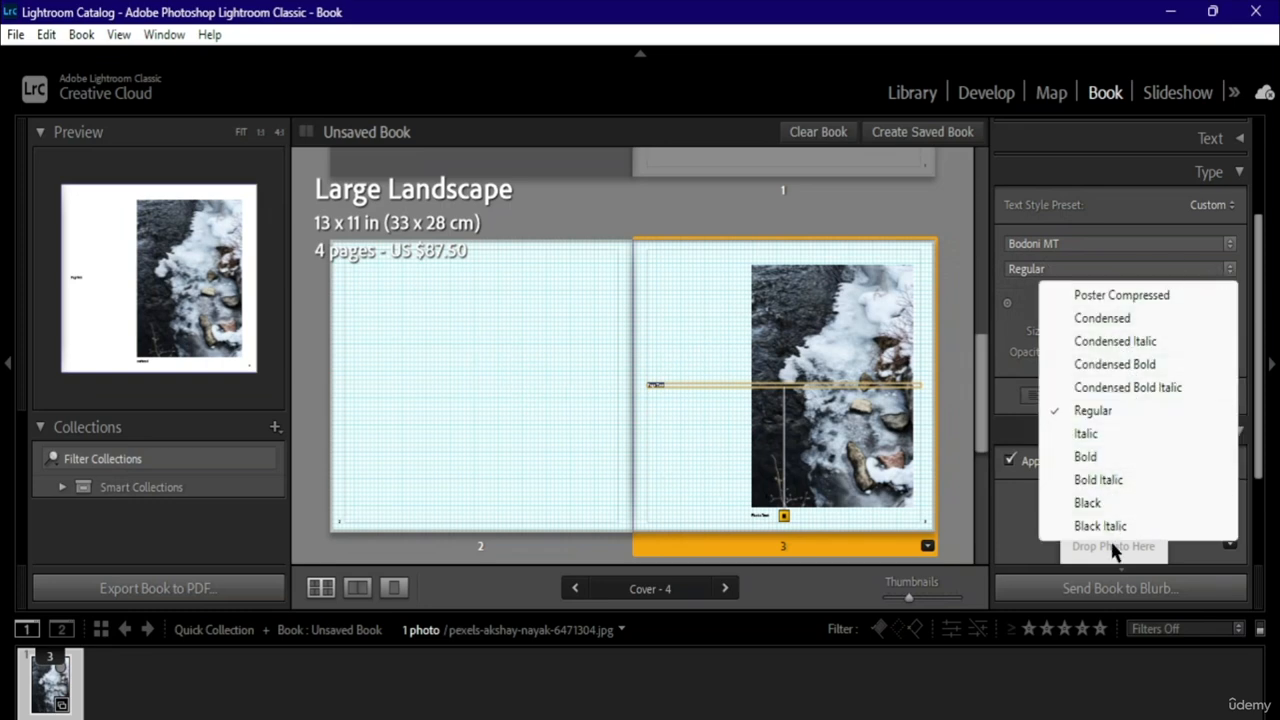
click(1150, 366)
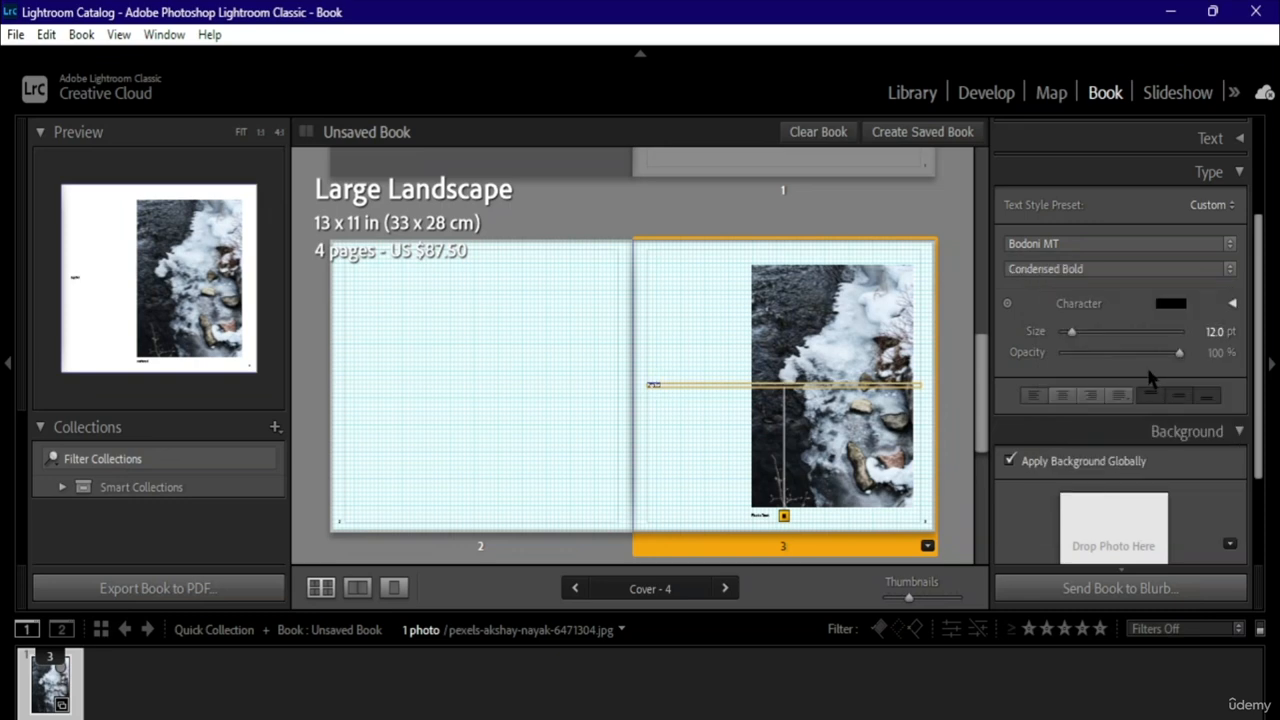
- Try several horizontal alignments on the page text, leave it centred across the page and collapse the Type settings
scroll(1122, 350, down, 1)
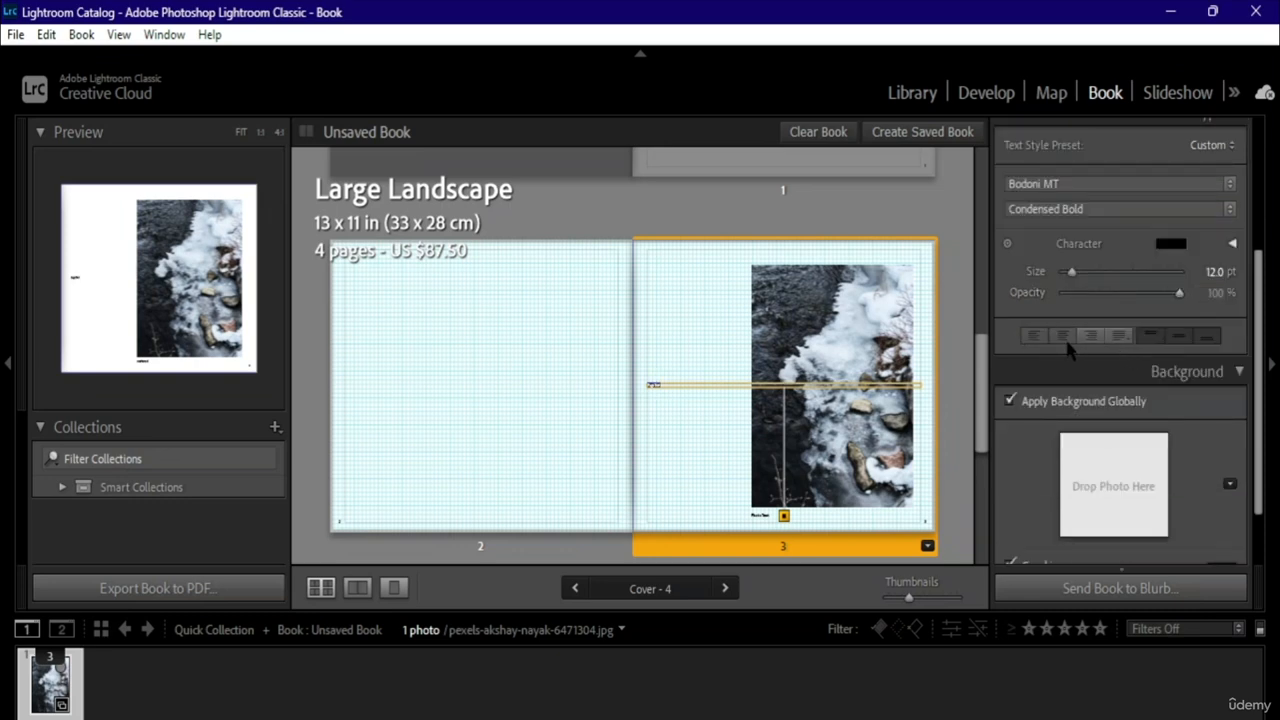
click(1077, 333)
click(1034, 337)
click(1119, 336)
click(1152, 385)
scroll(1238, 162, up, 1)
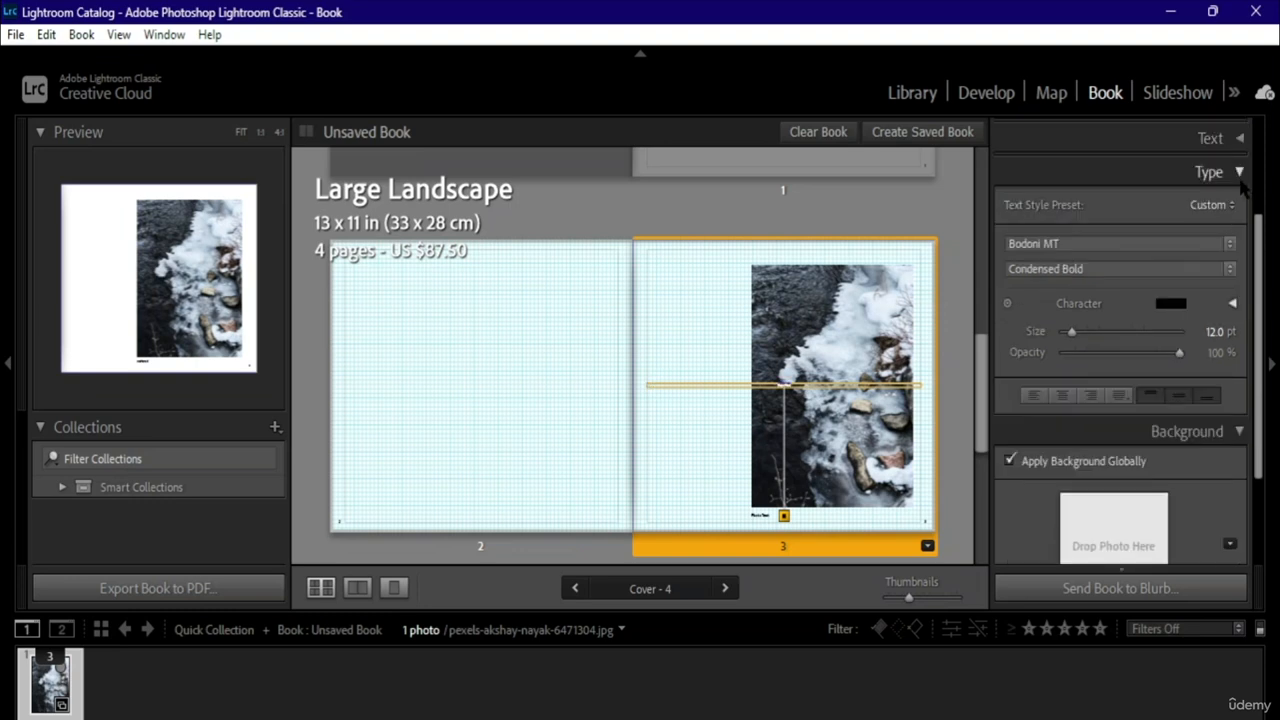
click(1240, 174)
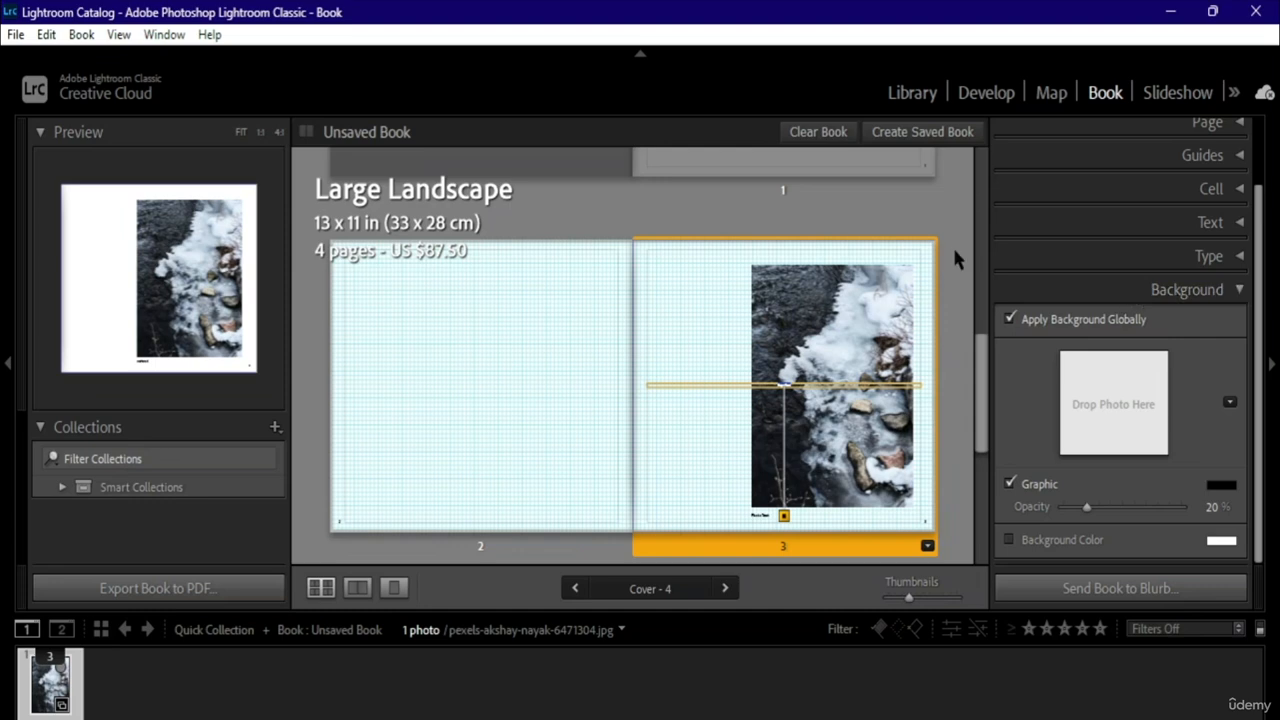
- Turn Apply Background Globally off and on again, and look at the Photos category of background graphics
click(1010, 320)
click(1009, 320)
click(1128, 419)
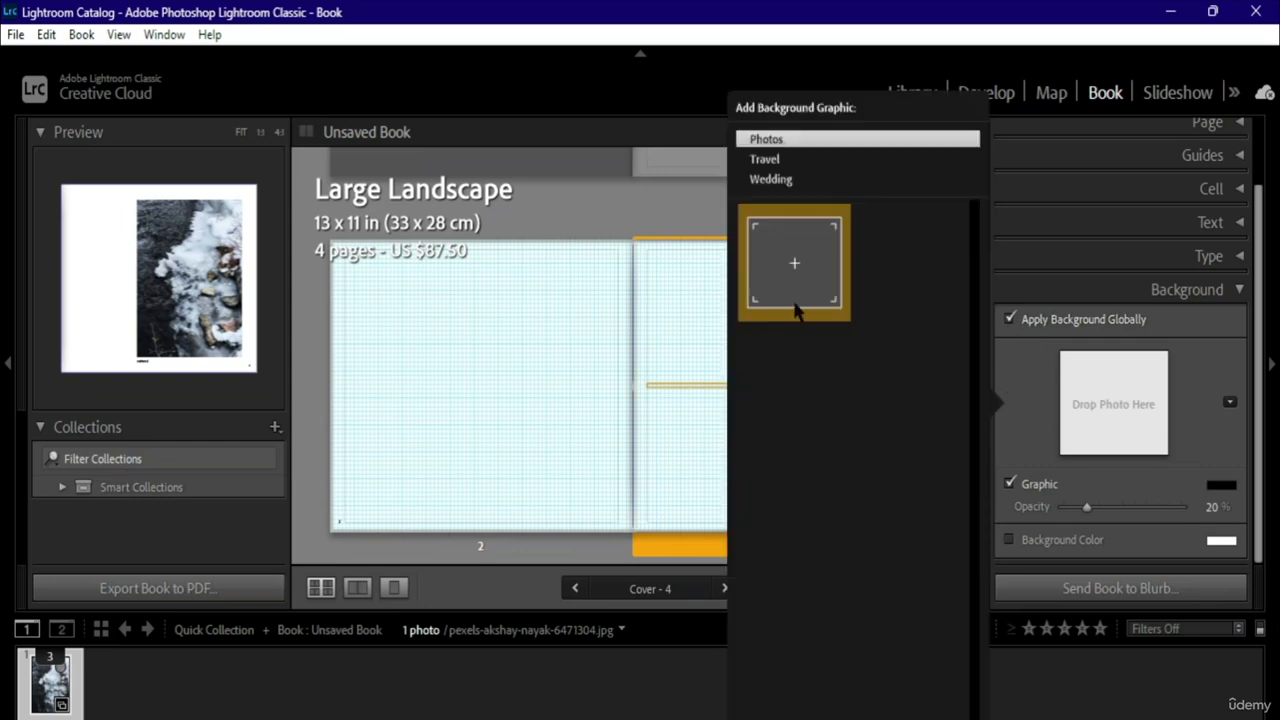
click(789, 258)
click(1230, 402)
click(1230, 402)
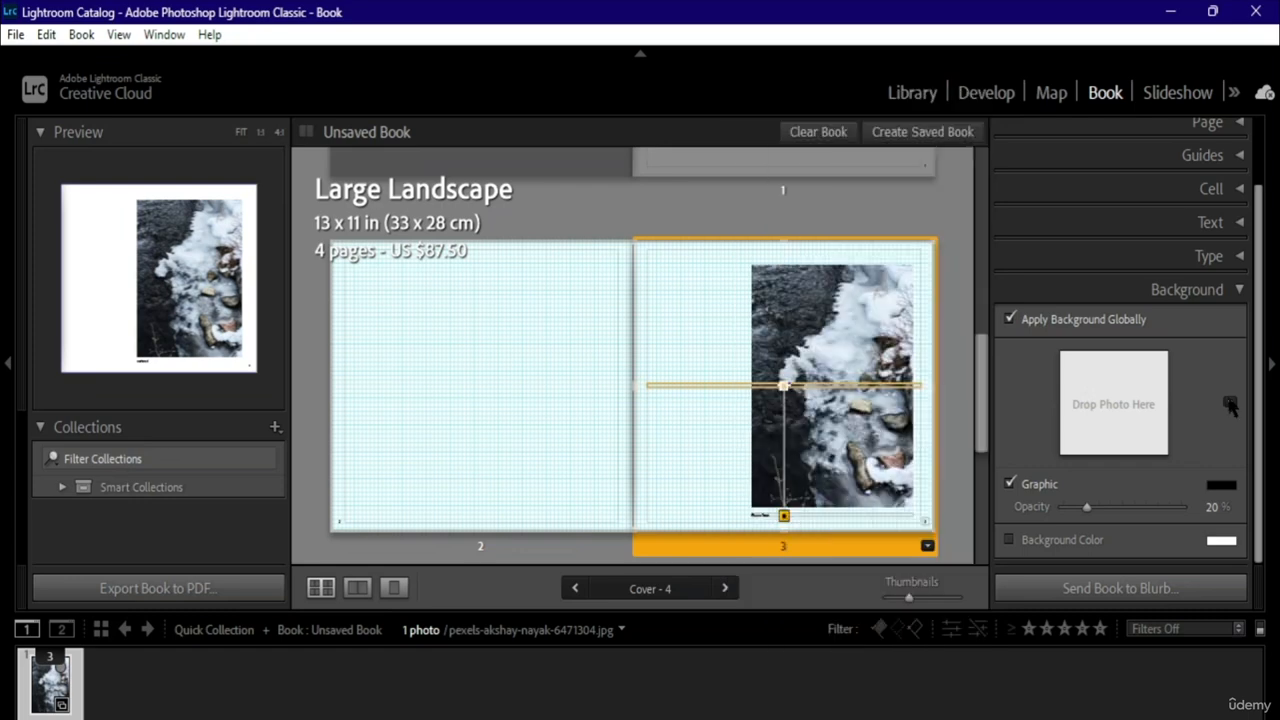
- Browse the Travel and Wedding background graphics and apply the Travel outline map with grid lines to the book's pages
click(1230, 402)
click(775, 165)
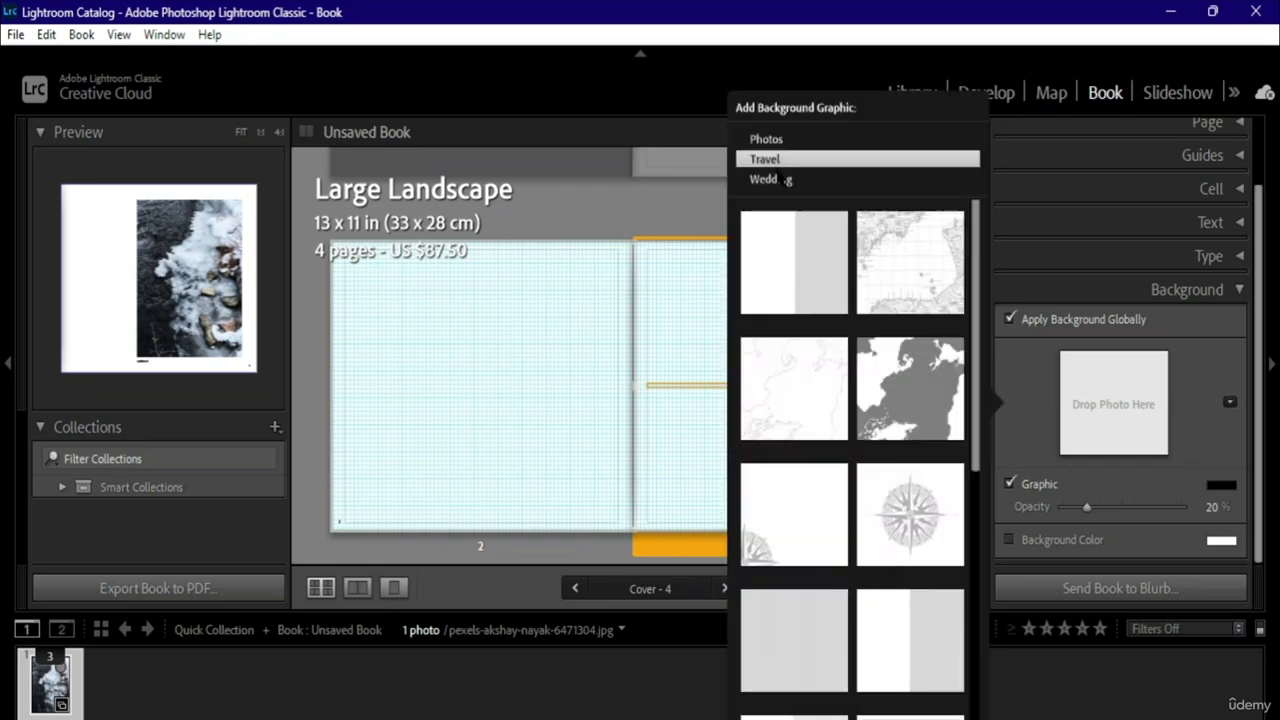
click(775, 180)
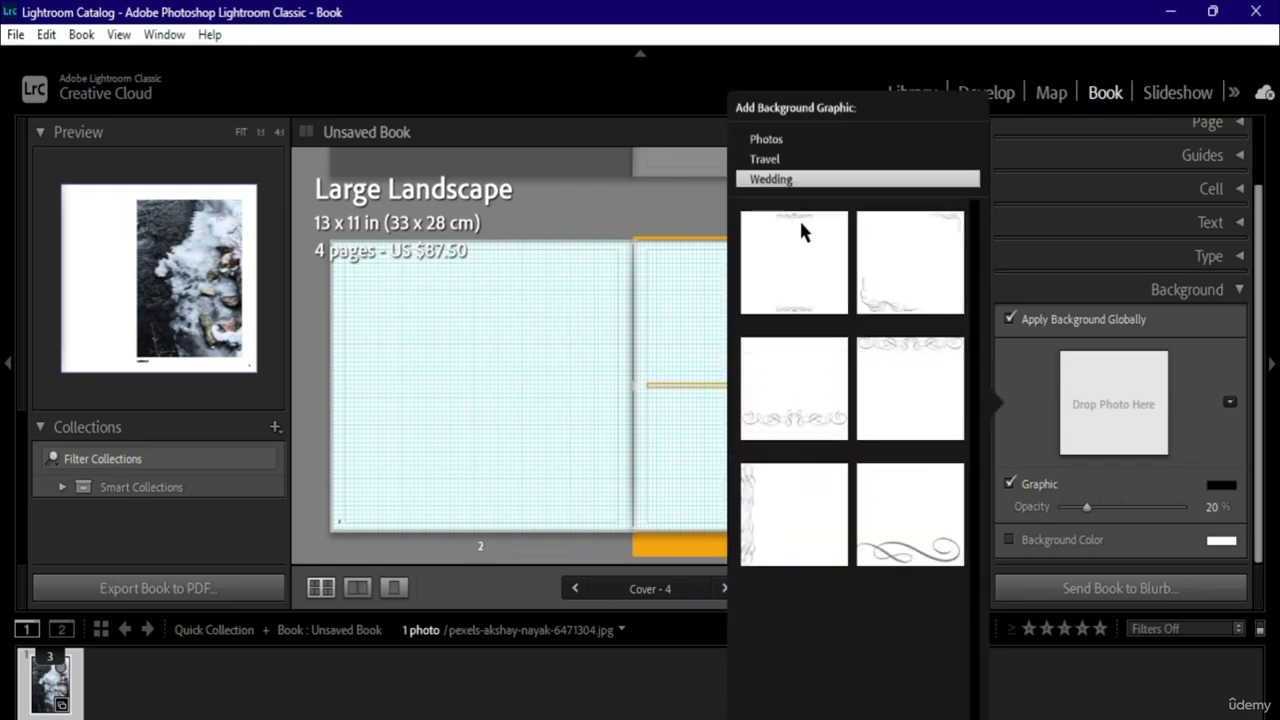
click(786, 162)
click(903, 274)
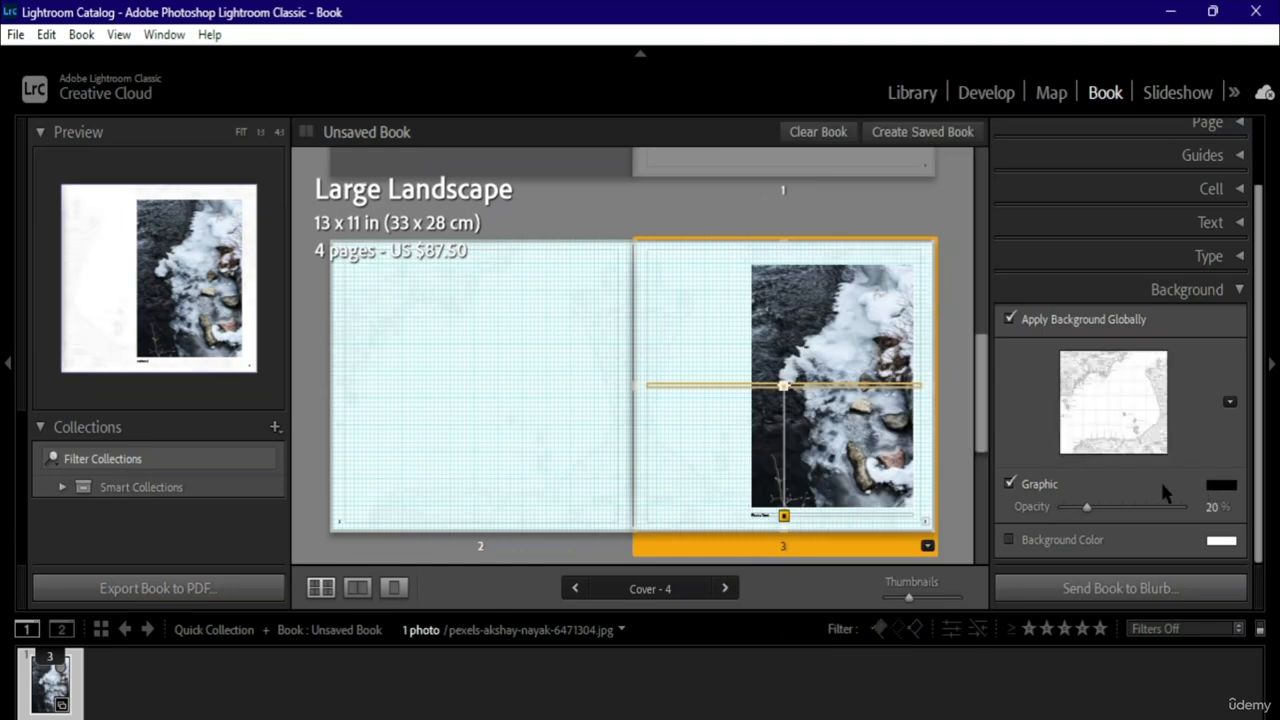
- Set the background graphic's opacity to 73%
click(1123, 407)
click(1102, 485)
drag(1087, 507, 1150, 513)
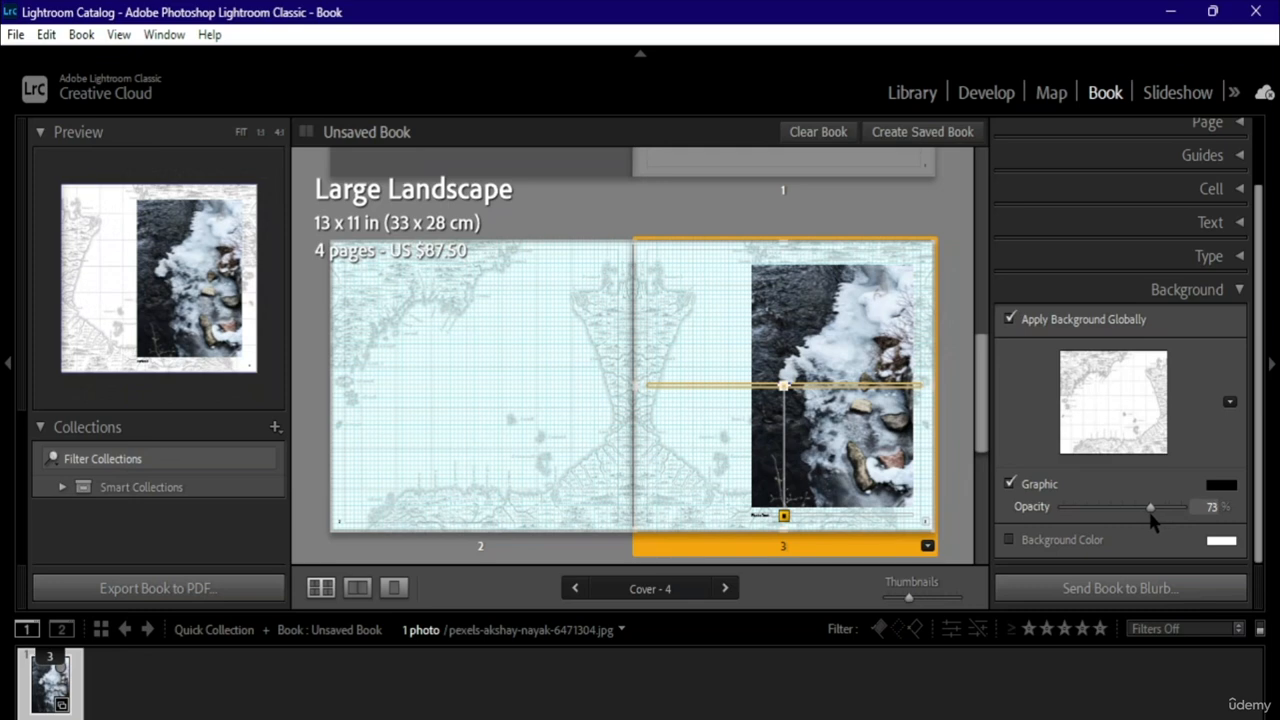
- Turn the background graphic off and on again, and recolour it blue with hue 252, saturation 100% and lightness 36%
click(1012, 484)
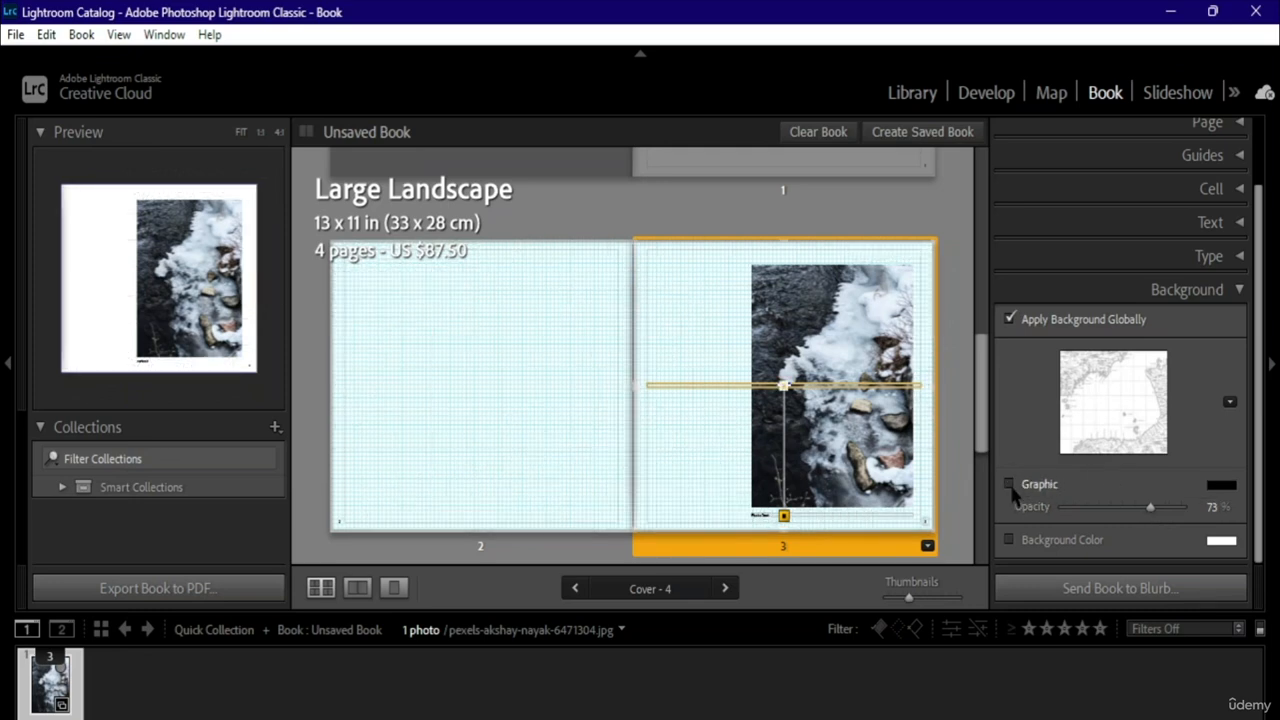
click(1012, 484)
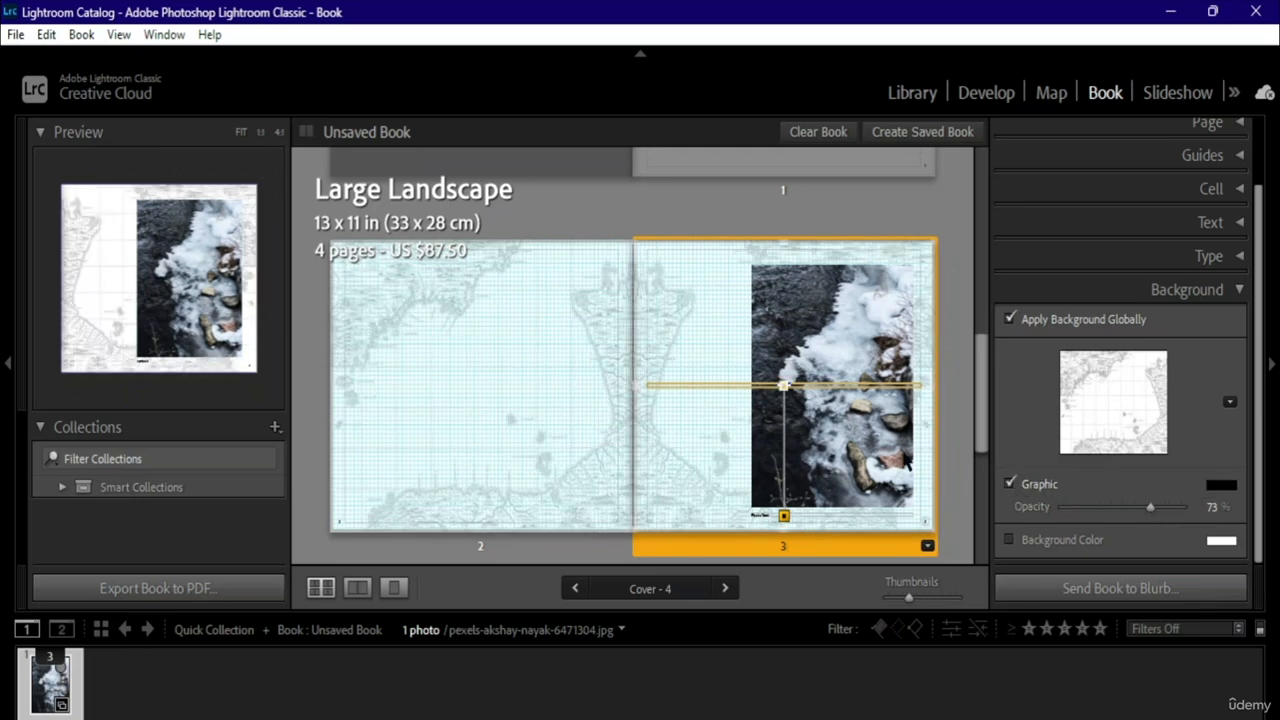
click(1235, 487)
drag(1051, 500, 1045, 558)
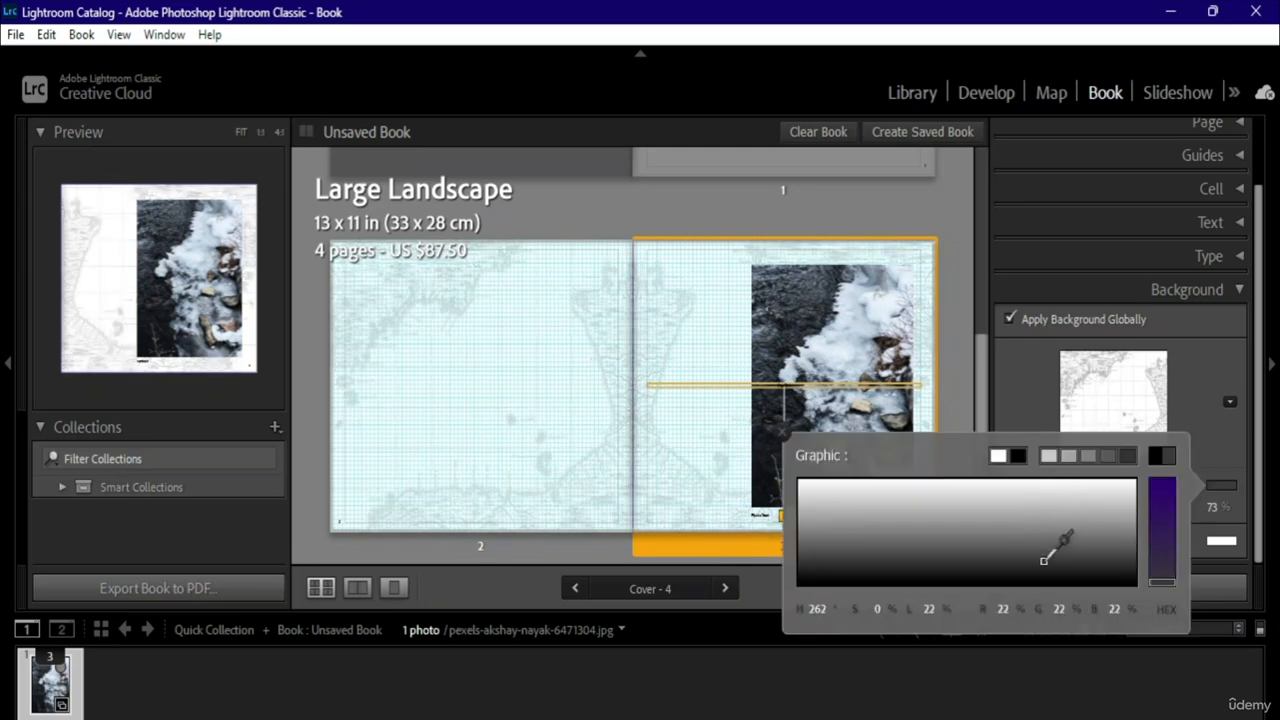
drag(1164, 542, 1161, 482)
mouse_move(1074, 531)
mouse_down()
mouse_move(1026, 543)
mouse_move(955, 520)
mouse_move(866, 540)
mouse_move(980, 555)
mouse_move(884, 533)
mouse_move(944, 551)
mouse_up()
drag(1159, 493, 1162, 486)
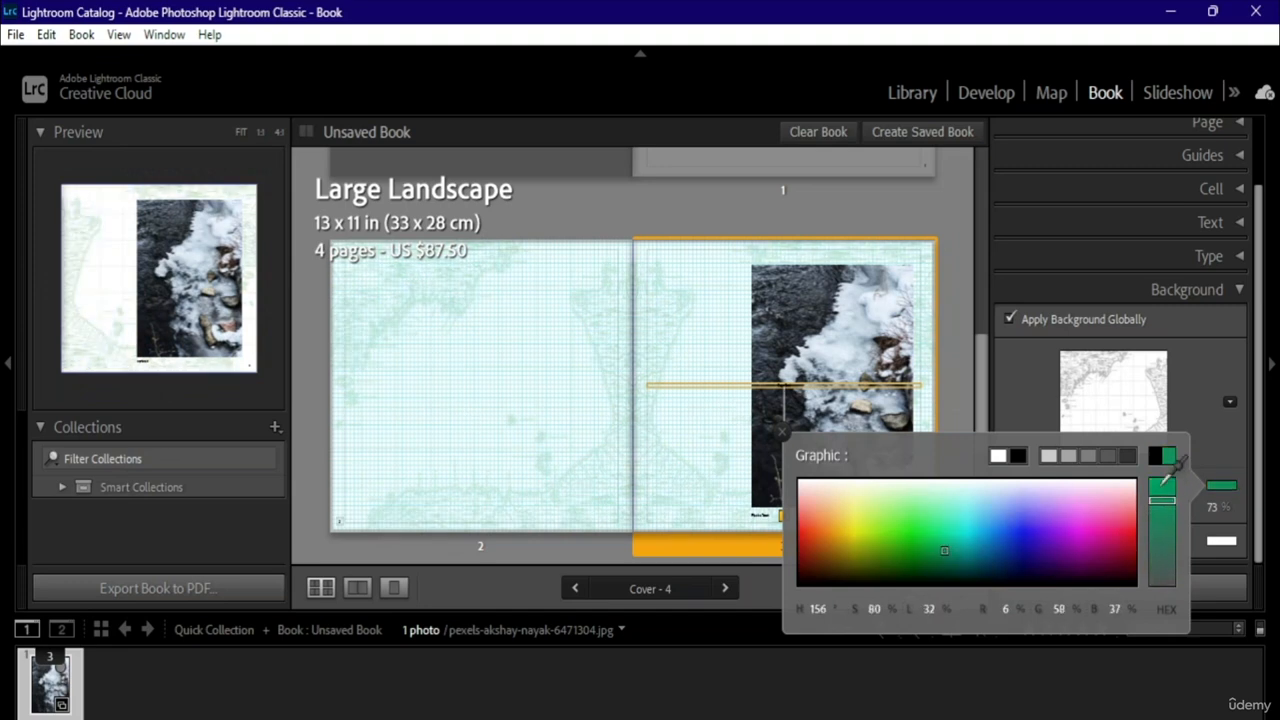
mouse_move(976, 508)
mouse_down()
mouse_move(1006, 514)
mouse_move(1062, 495)
mouse_move(1033, 546)
mouse_up()
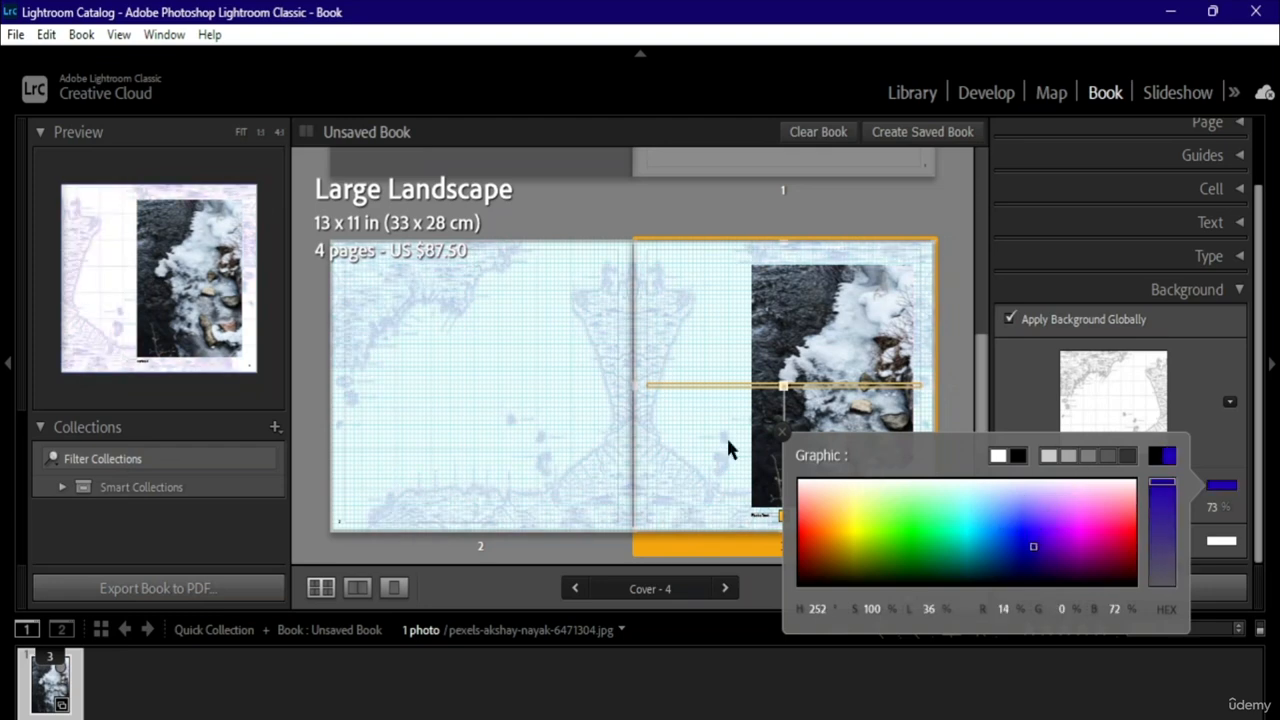
click(1240, 453)
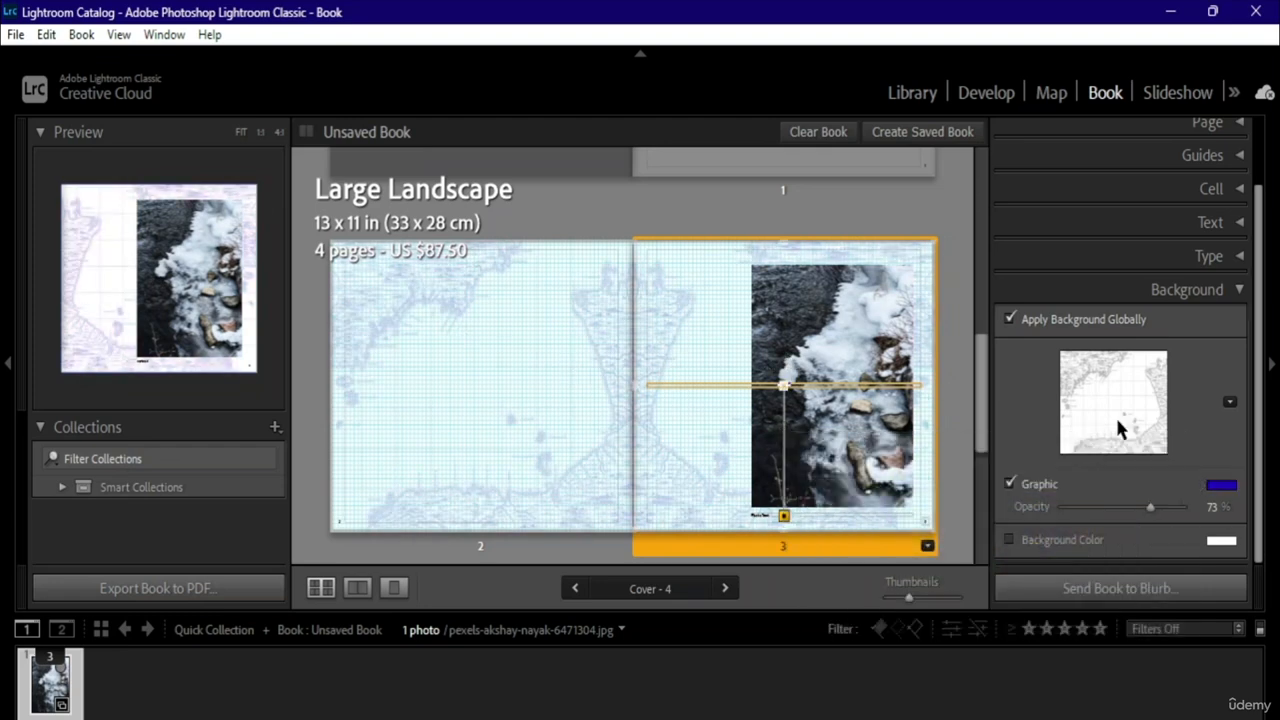
click(1200, 293)
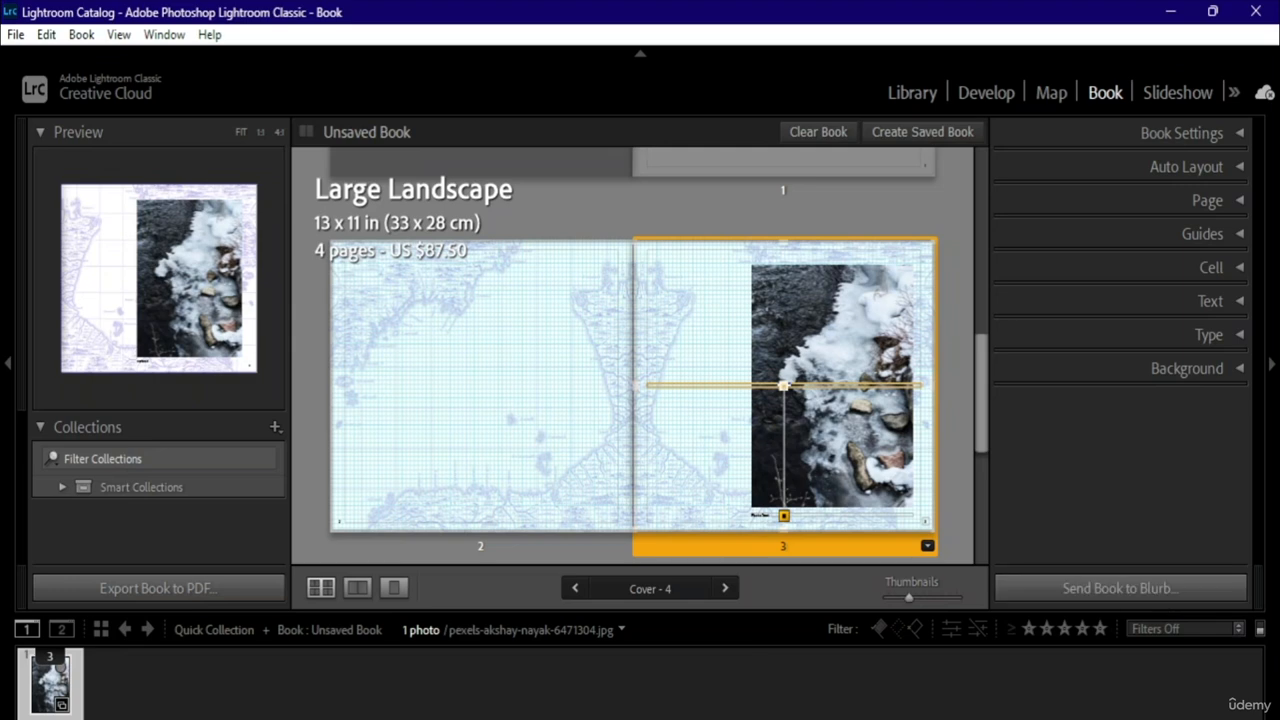
- Export the book to PDF as ghg on the System Reserved (D:) drive
click(175, 596)
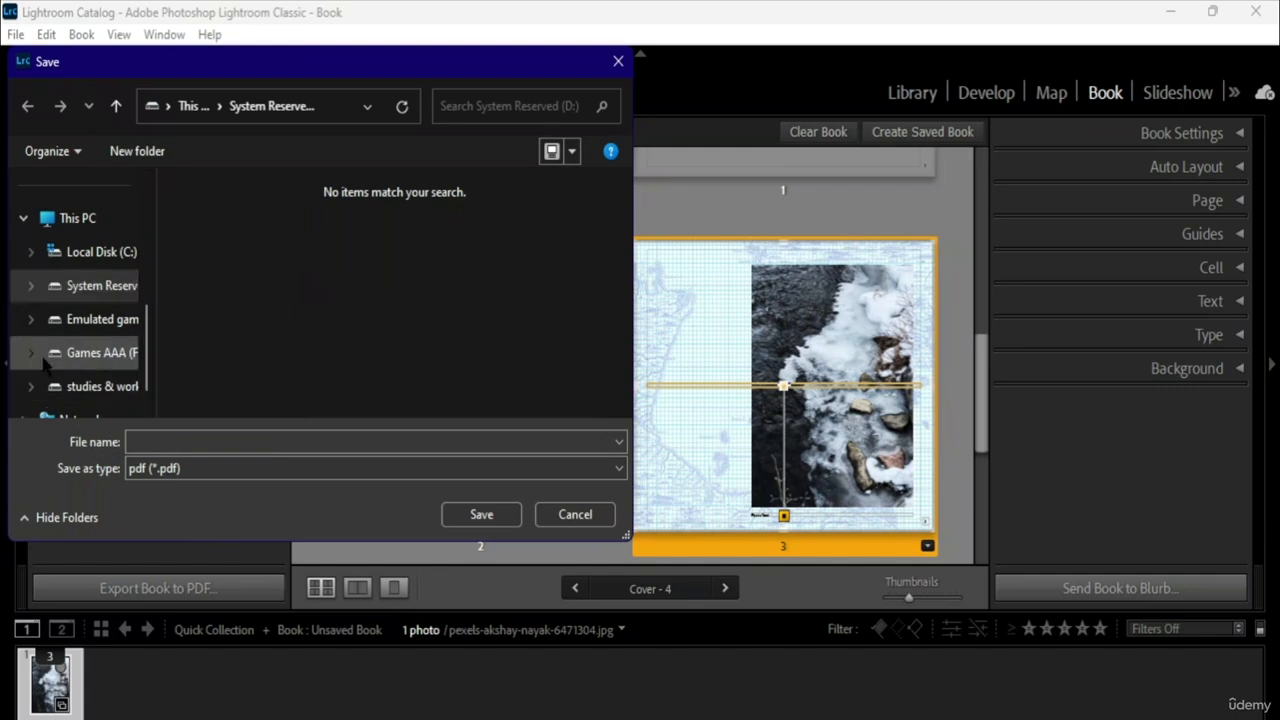
scroll(133, 340, up, 3)
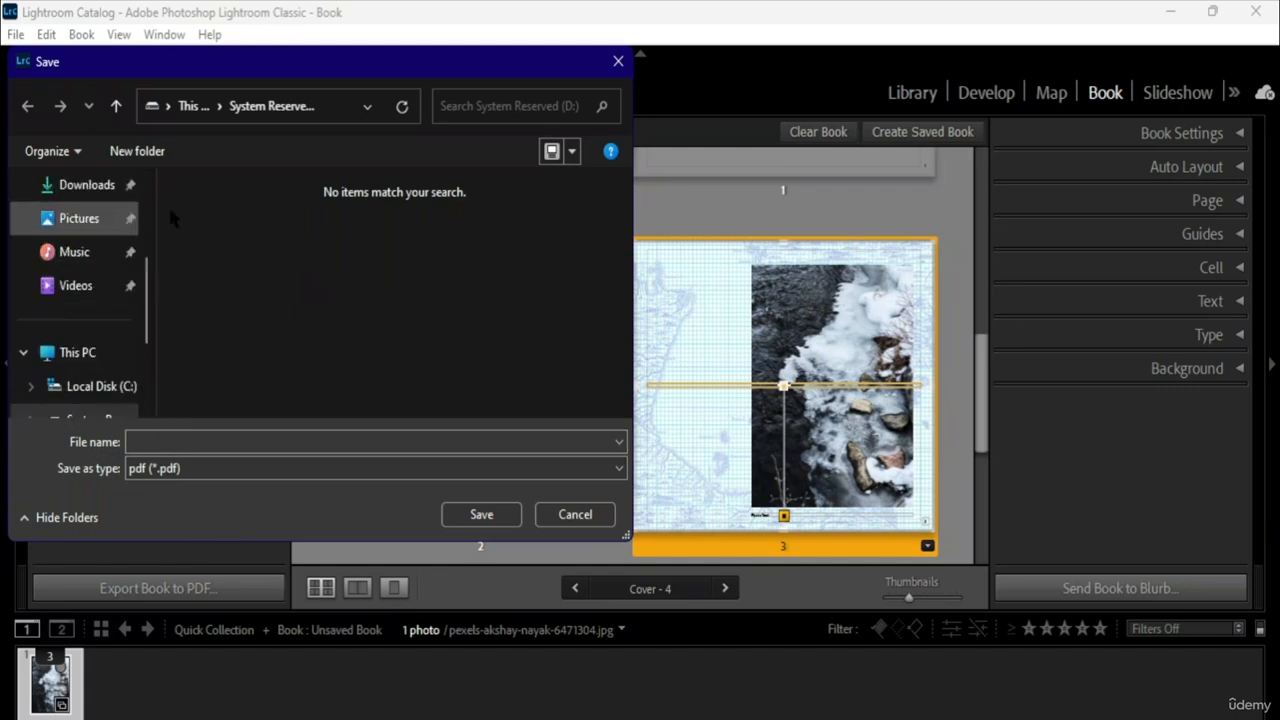
scroll(90, 320, down, 4)
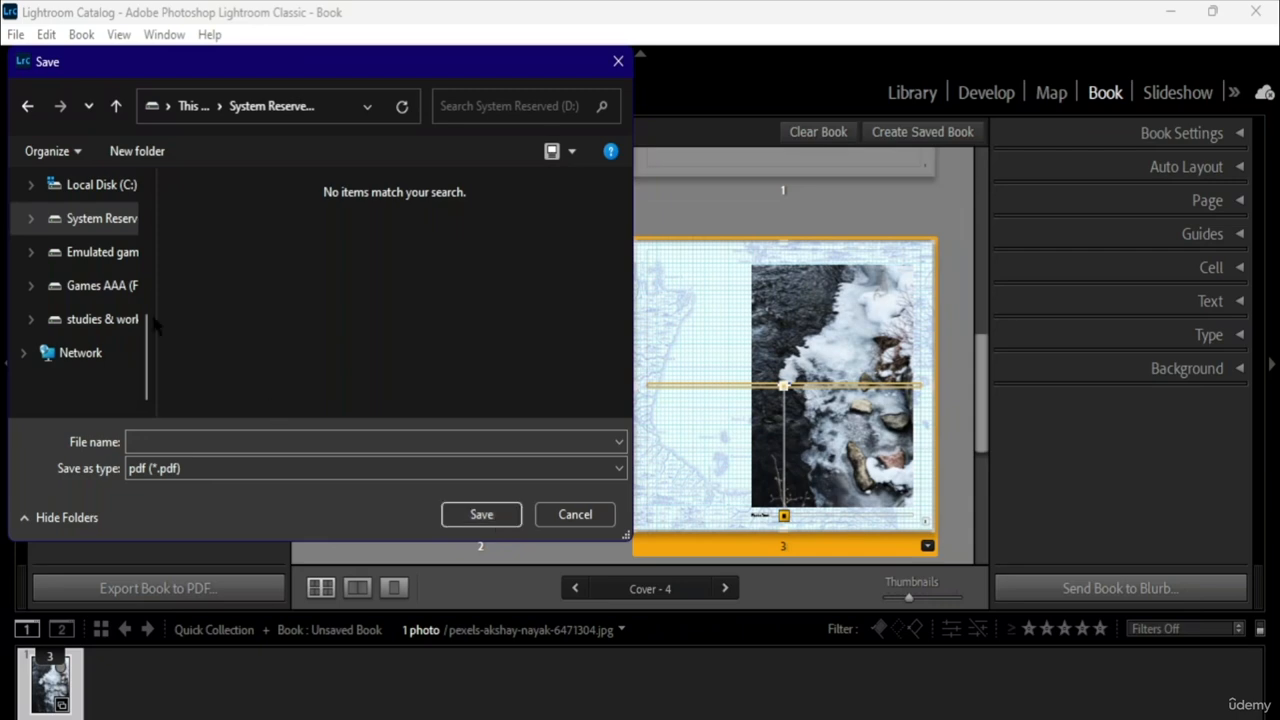
click(163, 437)
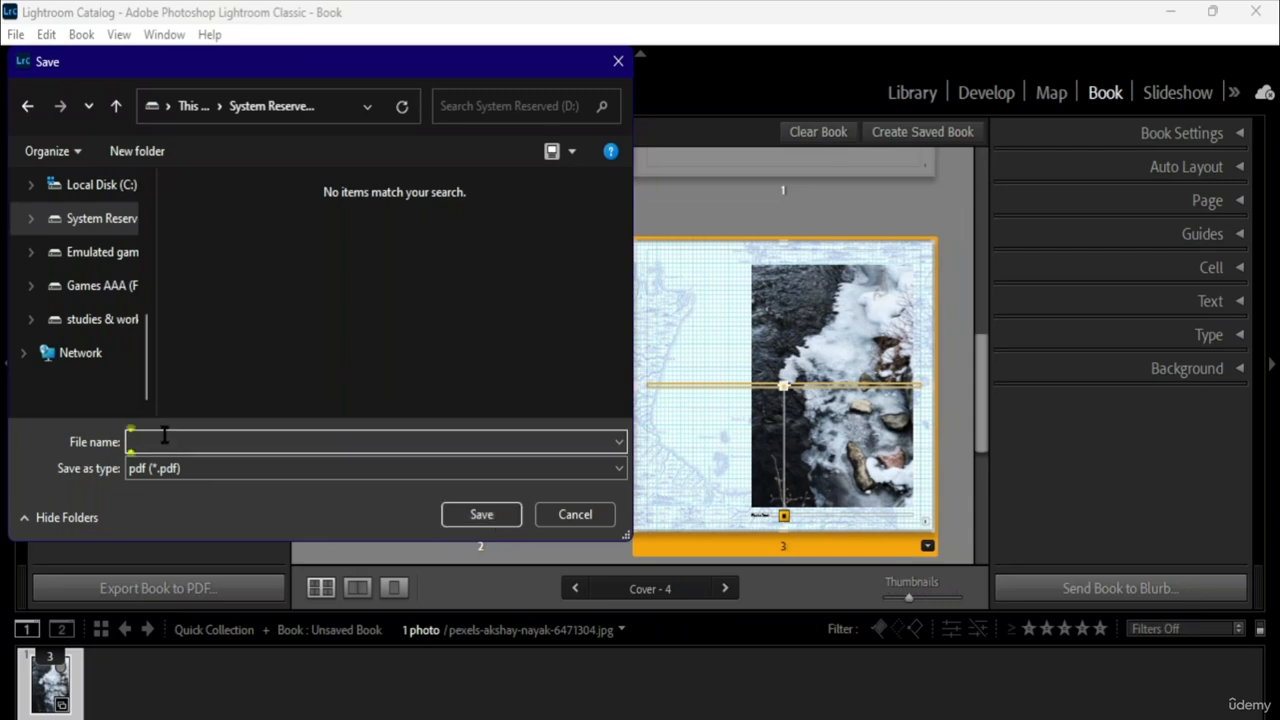
text(gfg)
click(483, 514)
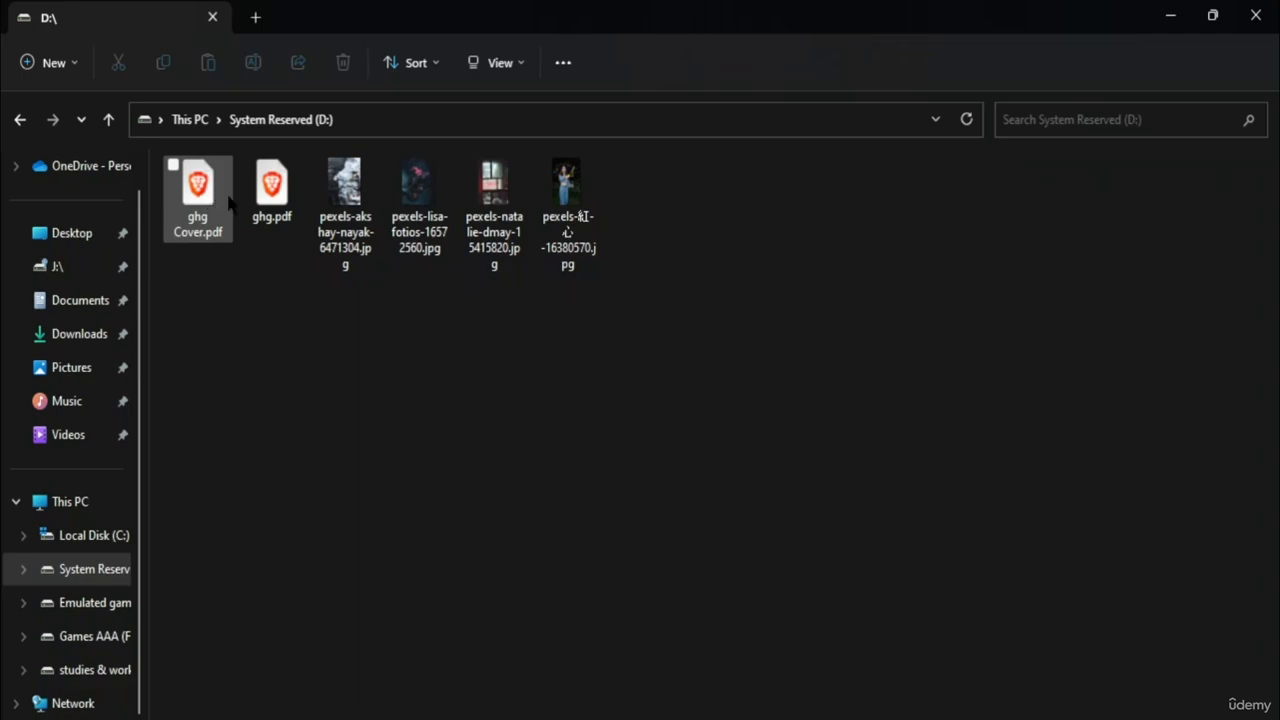
- Open the exported ghg.pdf from drive D: in the browser and examine its pages, especially page 3 with the photo
click(271, 195)
double_click(271, 195)
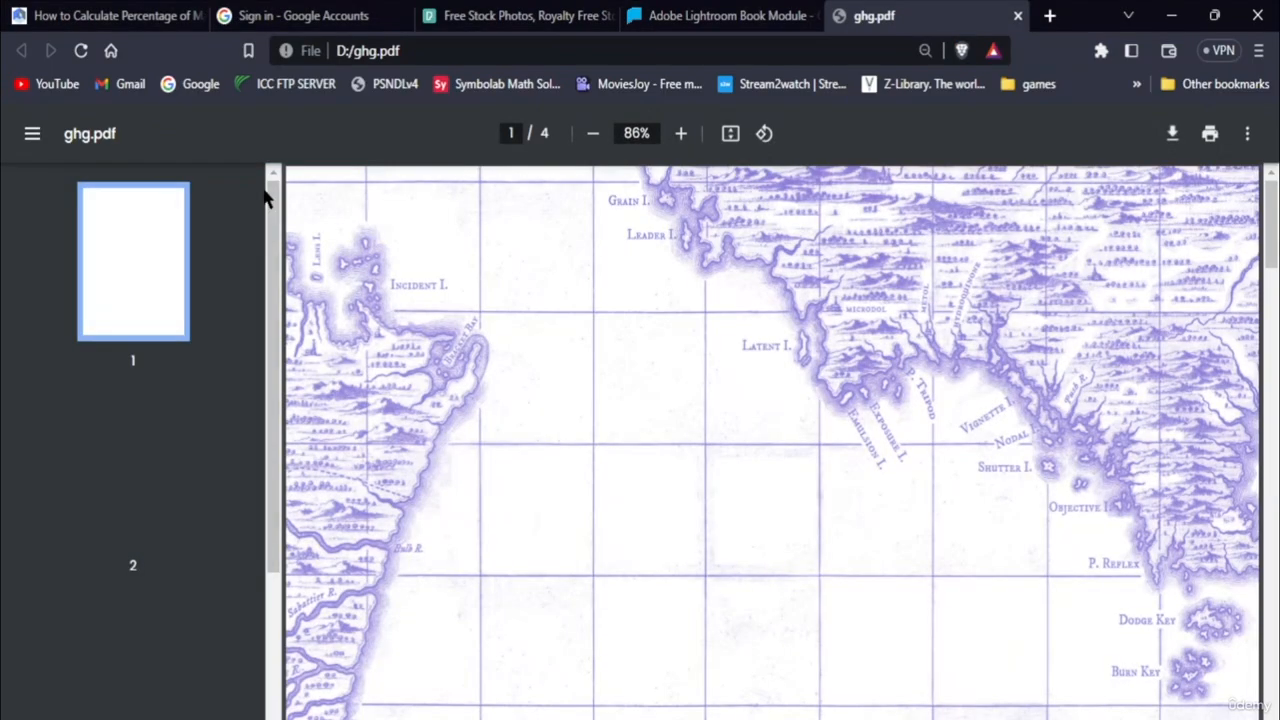
scroll(909, 519, down, 3)
scroll(909, 519, up, 3)
click(114, 388)
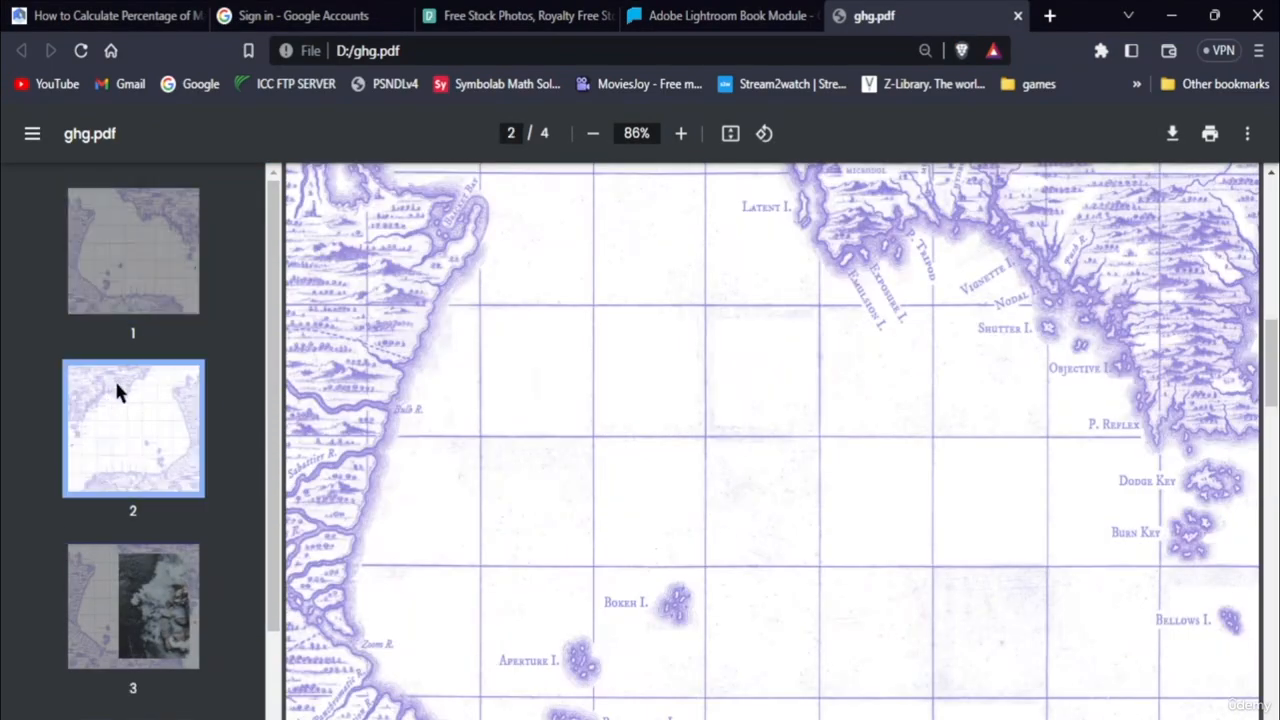
click(150, 600)
scroll(417, 594, down, 1)
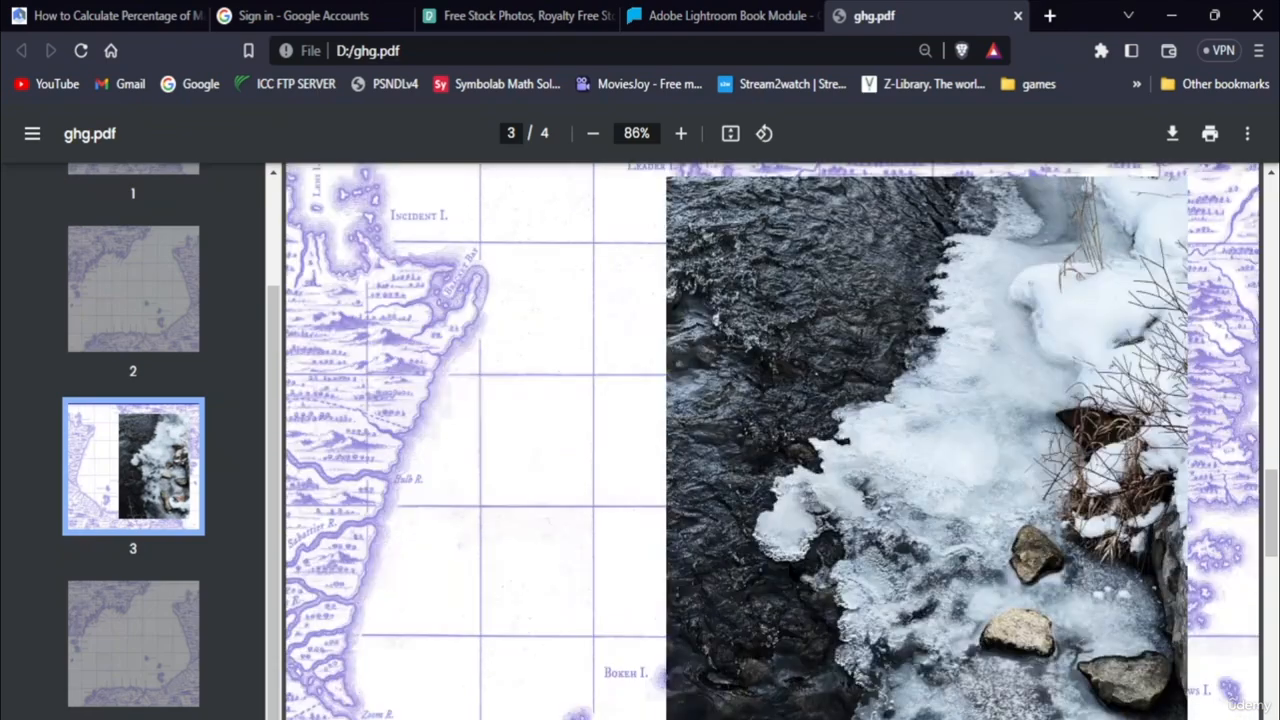
scroll(772, 440, down, 4)
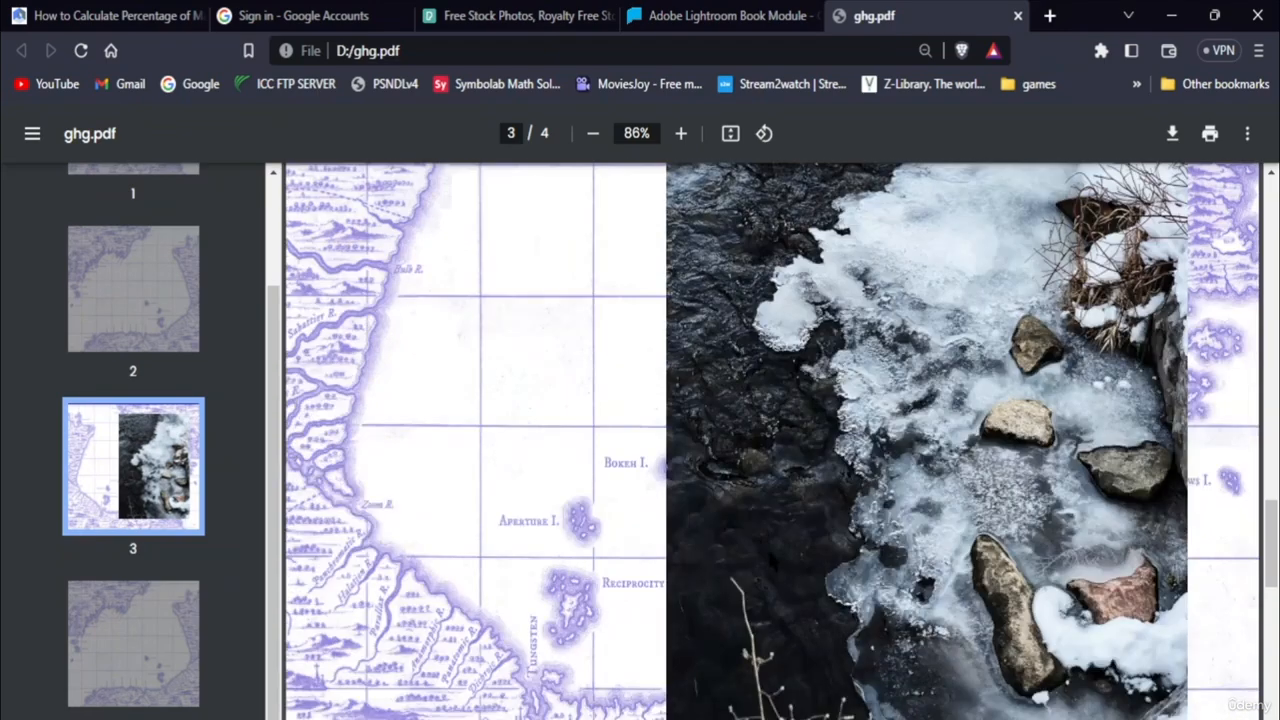
scroll(844, 468, down, 2)
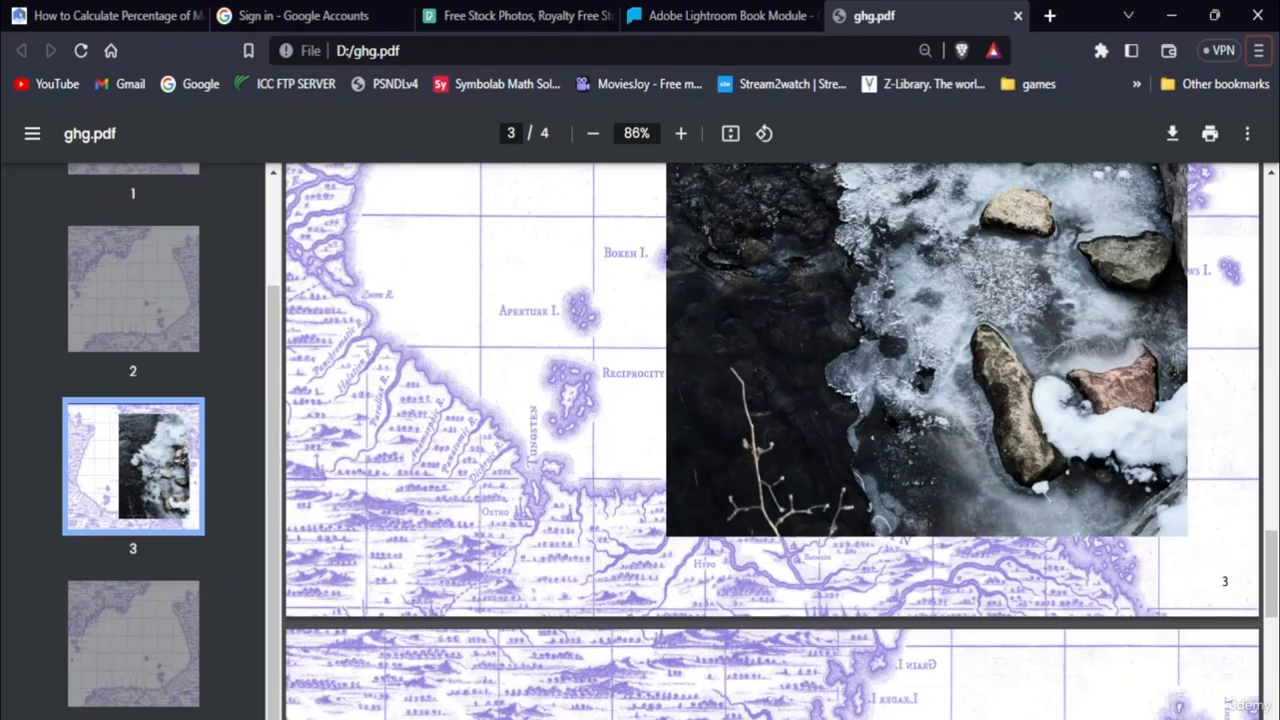
scroll(893, 422, up, 4)
scroll(893, 422, up, 6)
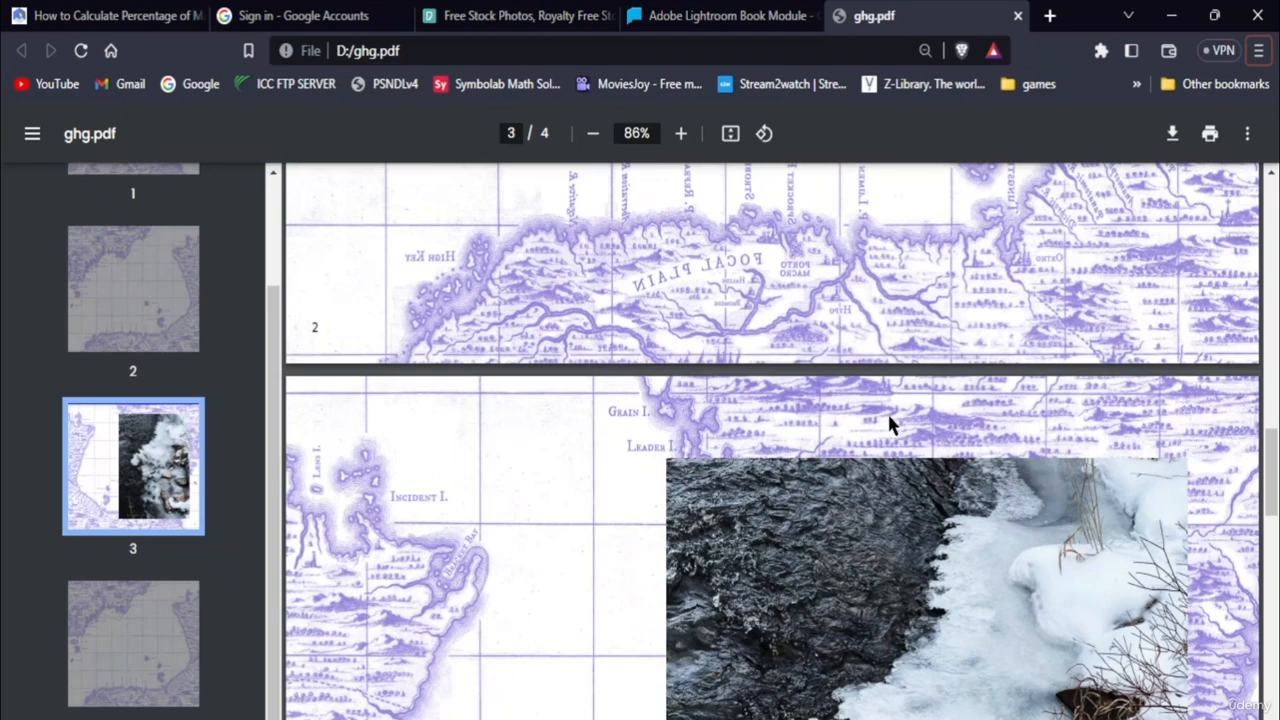
- Return to Lightroom Classic and switch from the Book module to the Map module
click(541, 717)
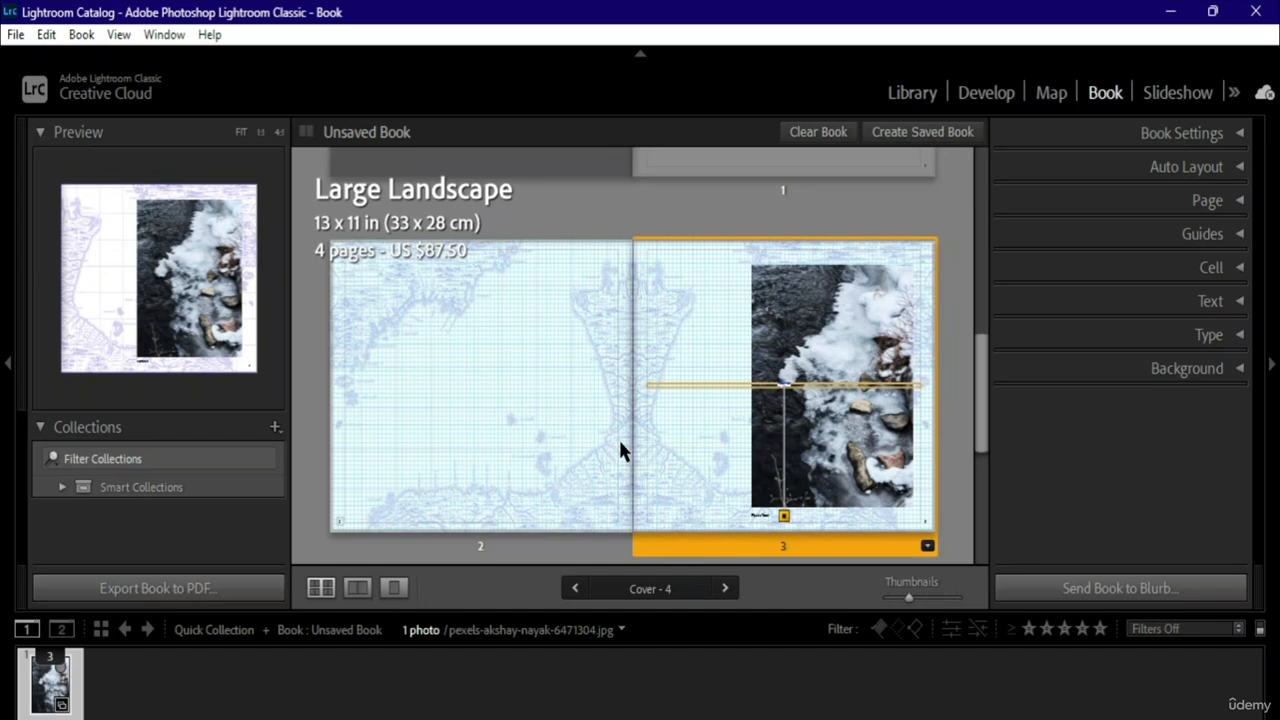
click(1048, 92)
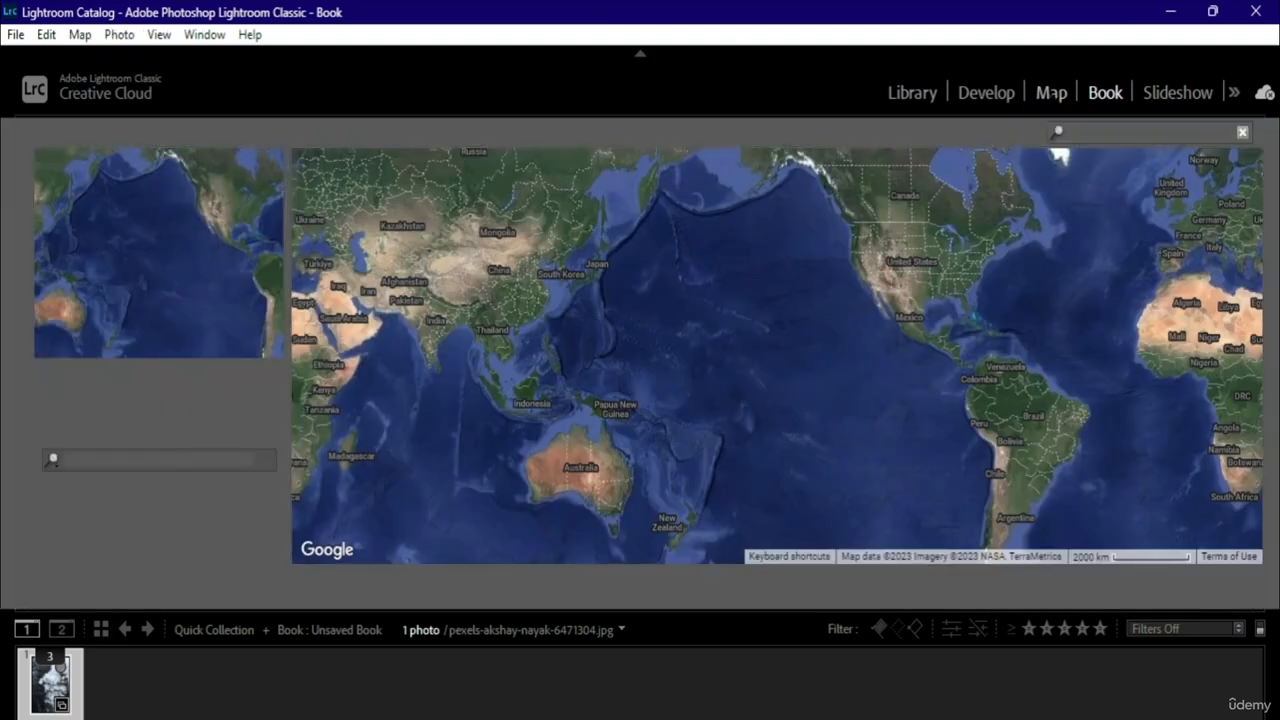